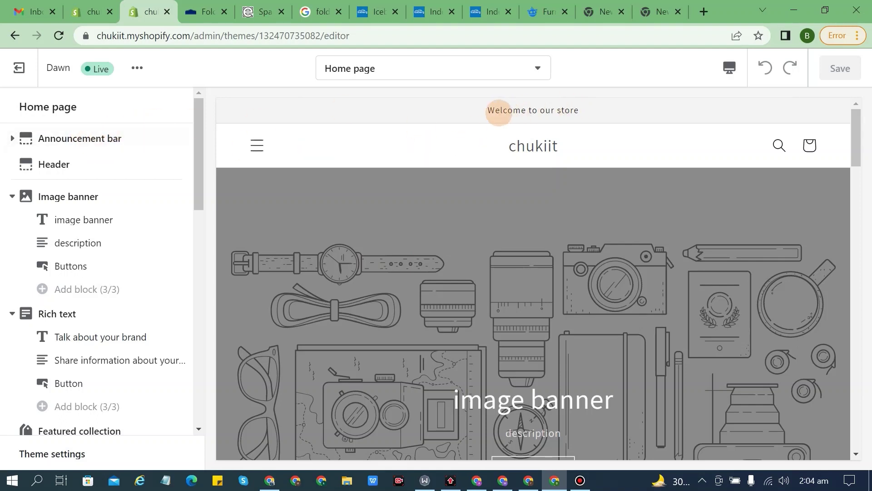
Step: Open the settings of the "Welcome to our store" announcement in the Announcement bar section
triple_click(530, 110)
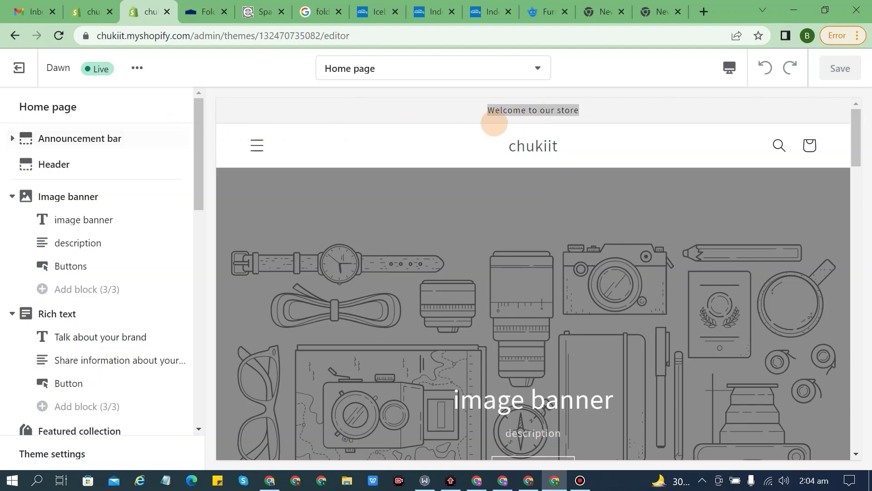
left_click(558, 105)
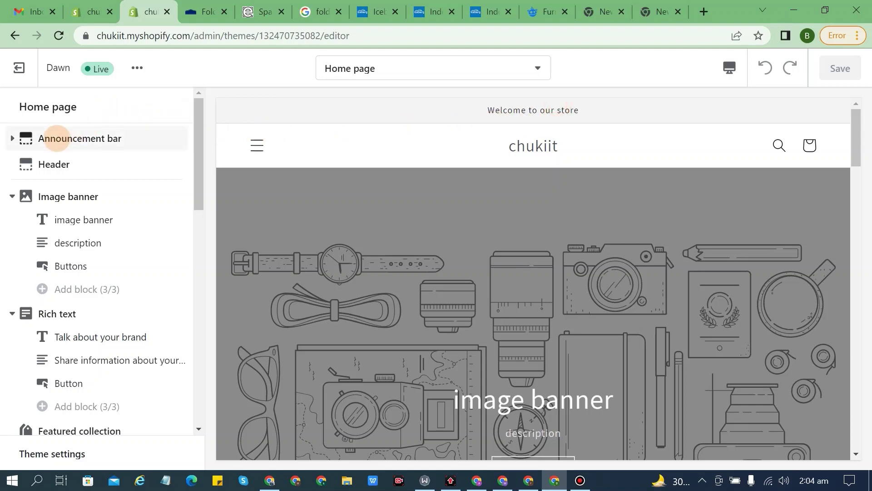
left_click(56, 139)
left_click(16, 103)
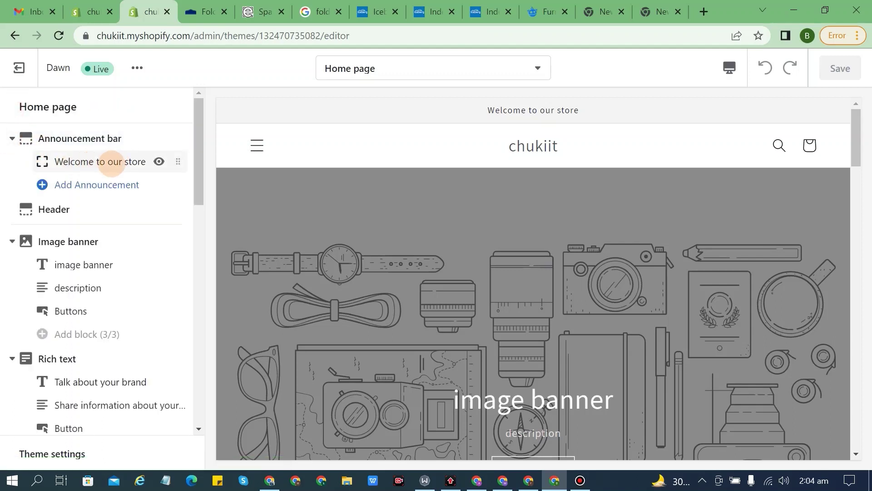
left_click(112, 162)
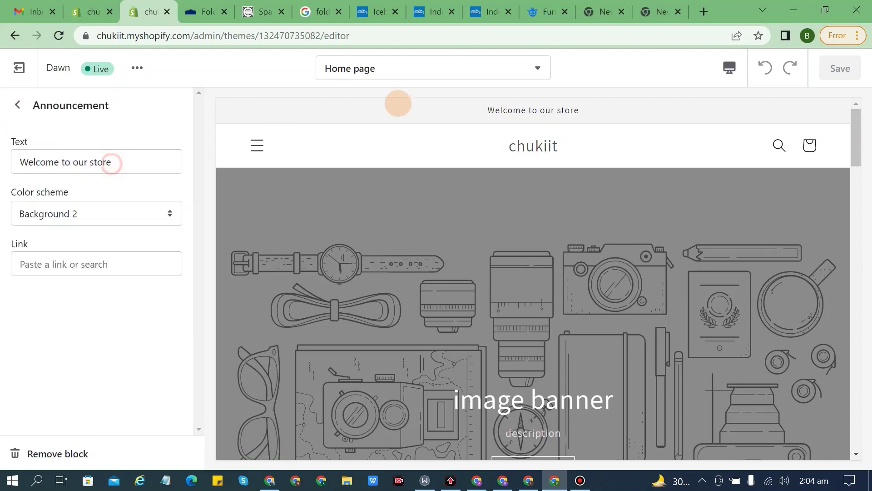
Step: Replace the announcement text with "Free Shipping All over the USA"
double_click(104, 163)
left_click(106, 164)
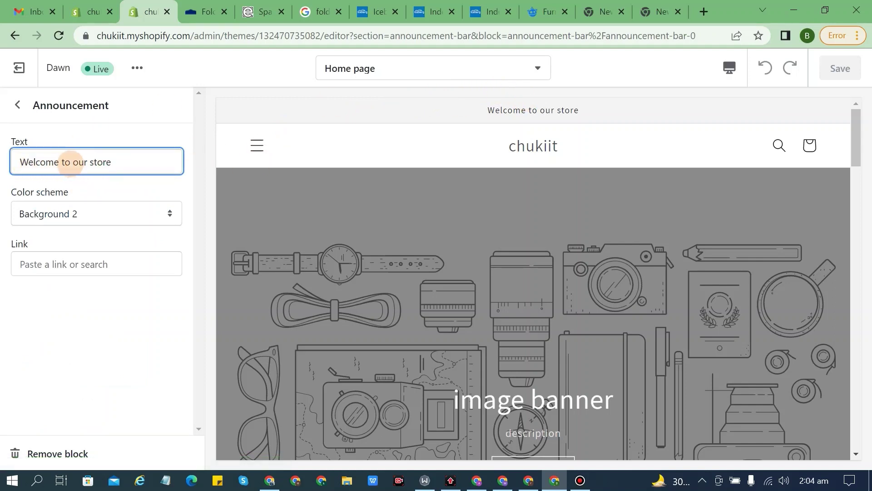
left_click_drag(73, 162, 185, 168)
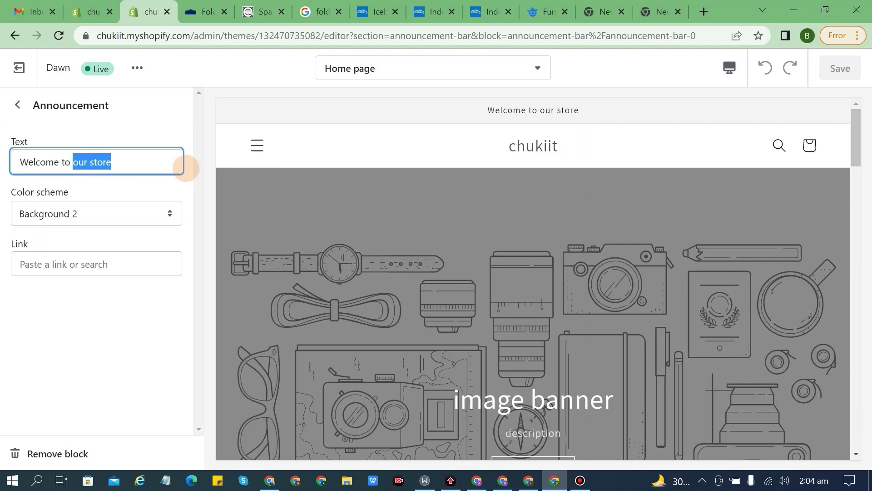
key("ctrl+shift+Left")
key("ctrl+shift+Left")
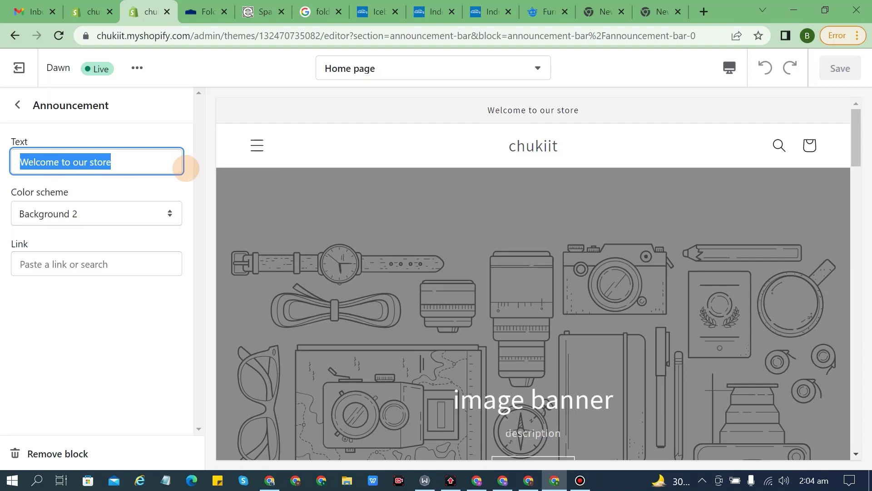
type("F")
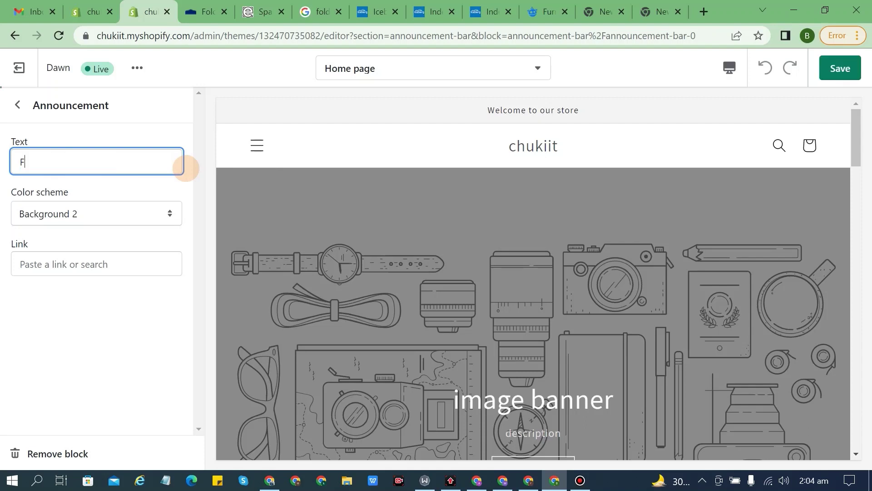
type("ree S")
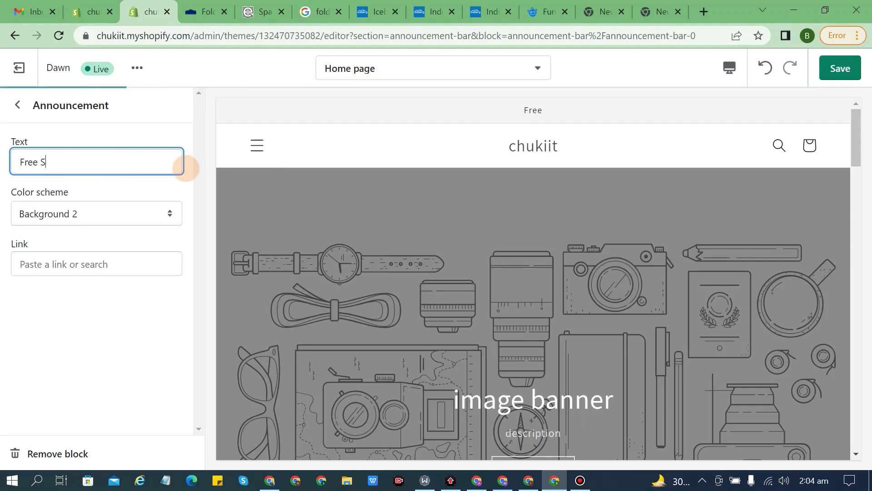
type("hippin")
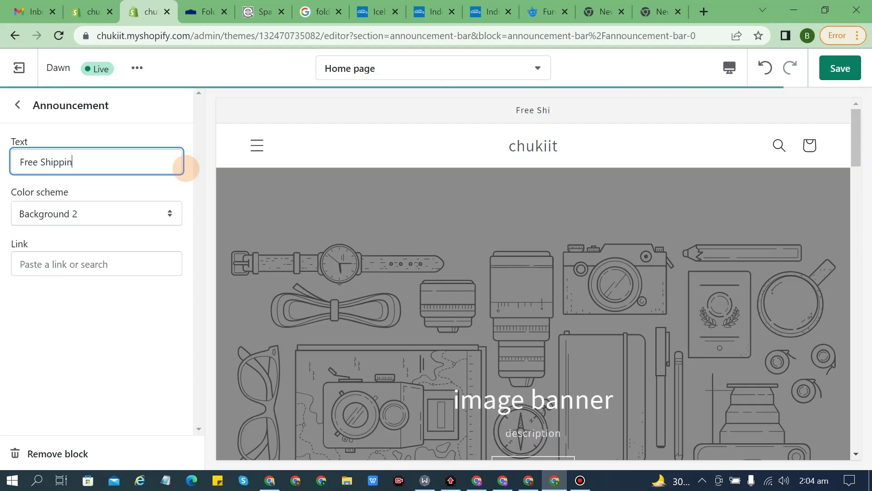
type("g All")
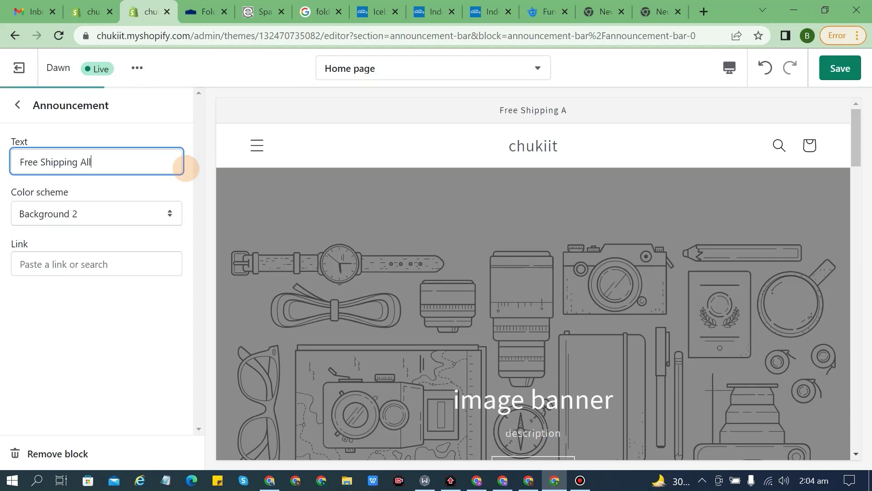
type(" over")
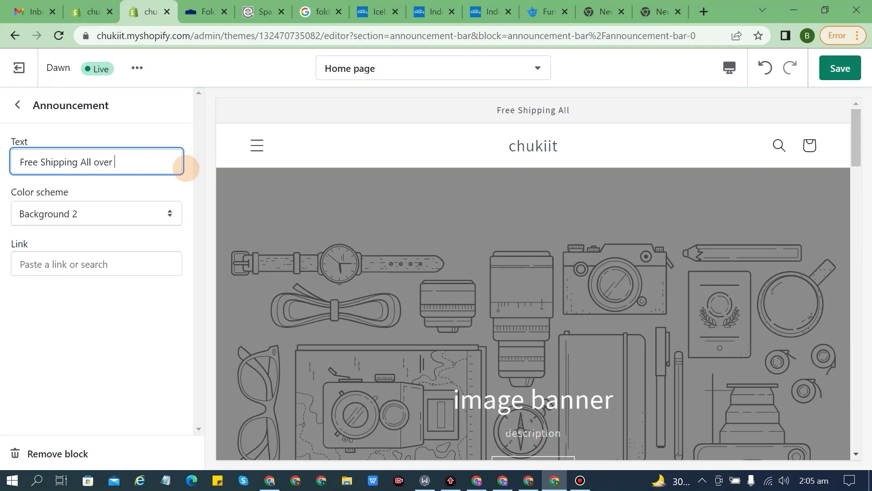
type(" the US")
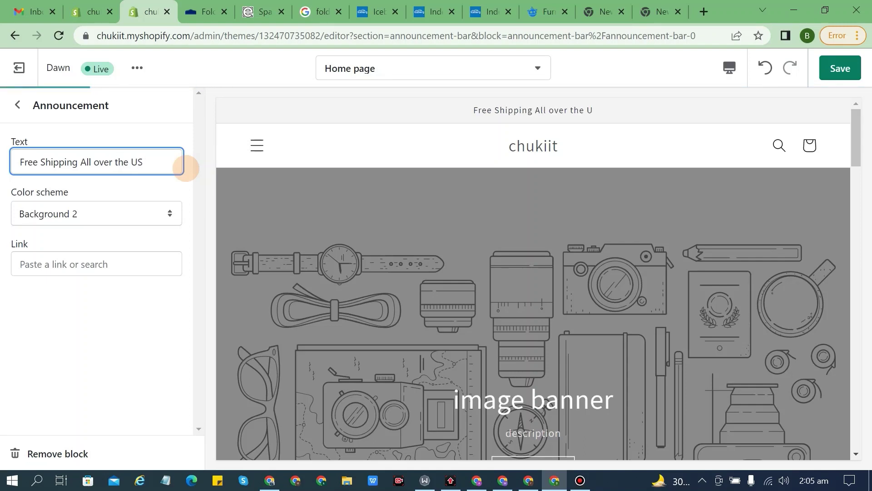
type("A")
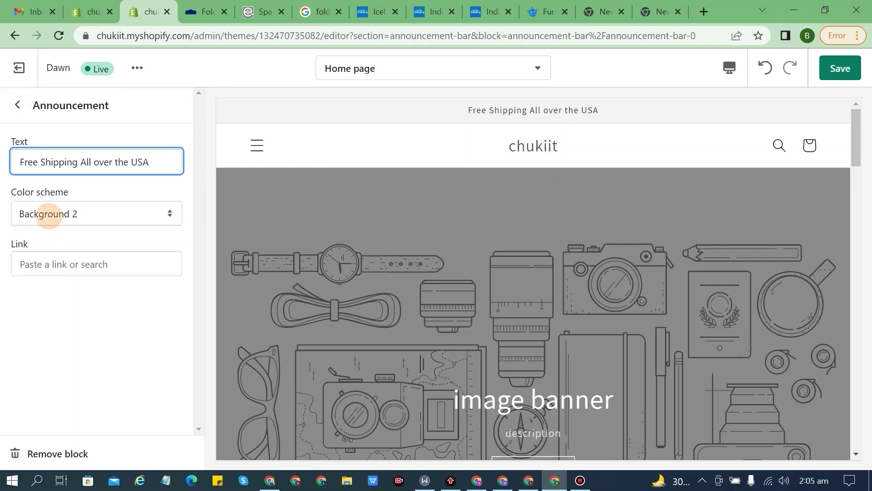
Step: Try the Background 1 and Accent 2 color schemes on the announcement and return it to Background 2
left_click(66, 213)
left_click(64, 253)
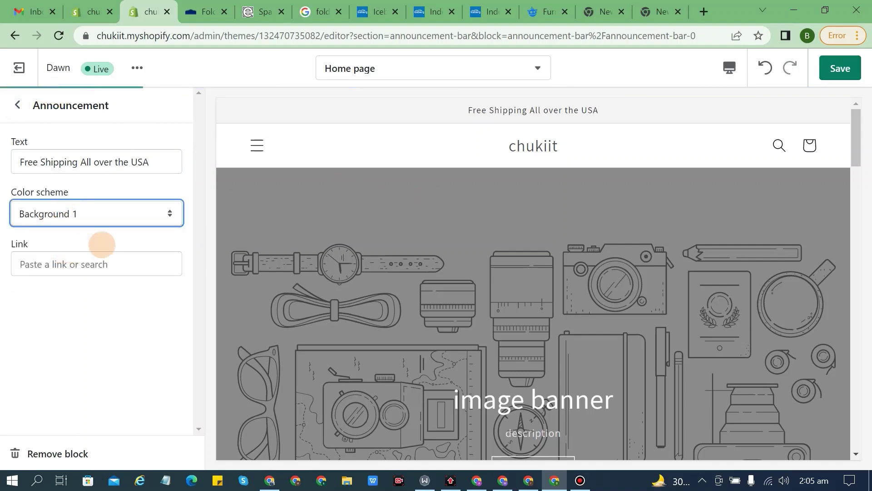
left_click(96, 218)
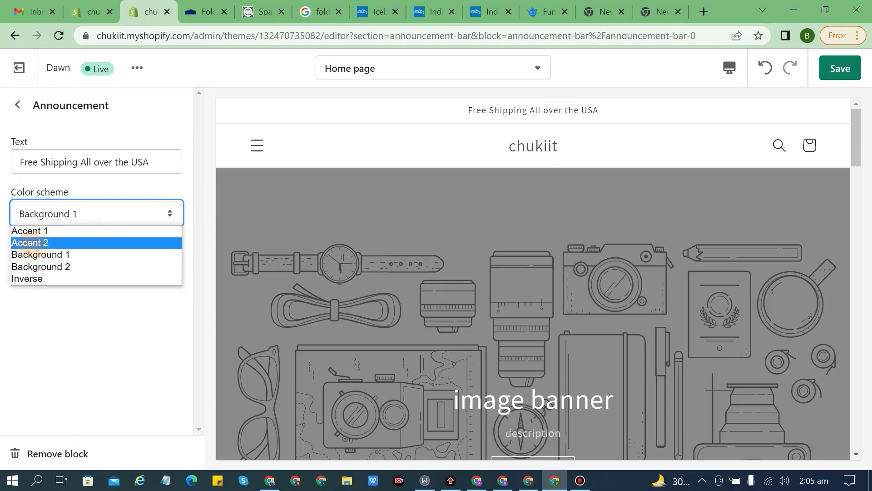
left_click(30, 244)
left_click(88, 214)
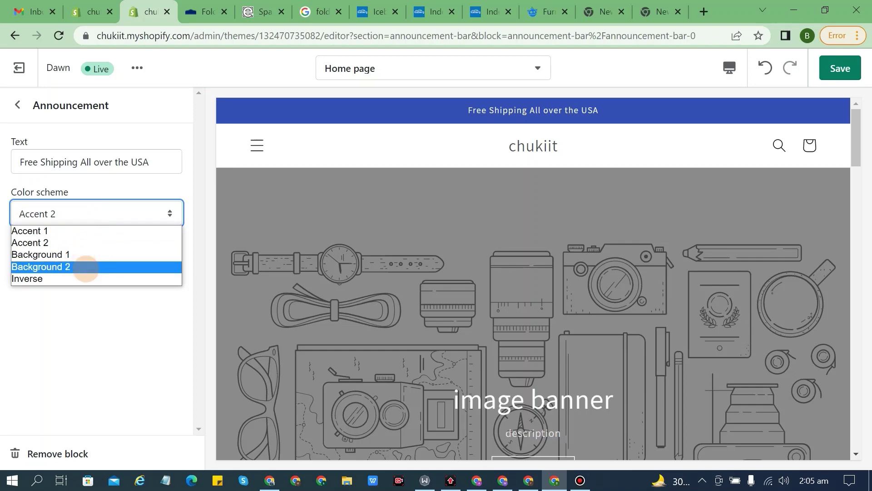
left_click(41, 267)
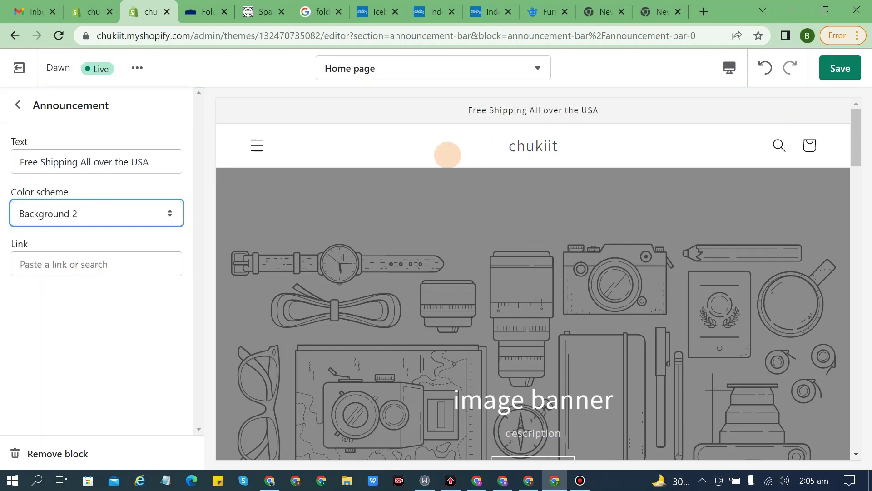
Step: Examine the Header section's settings, including the logo image library, logo position, menu, sticky header and spacing options
left_click(17, 105)
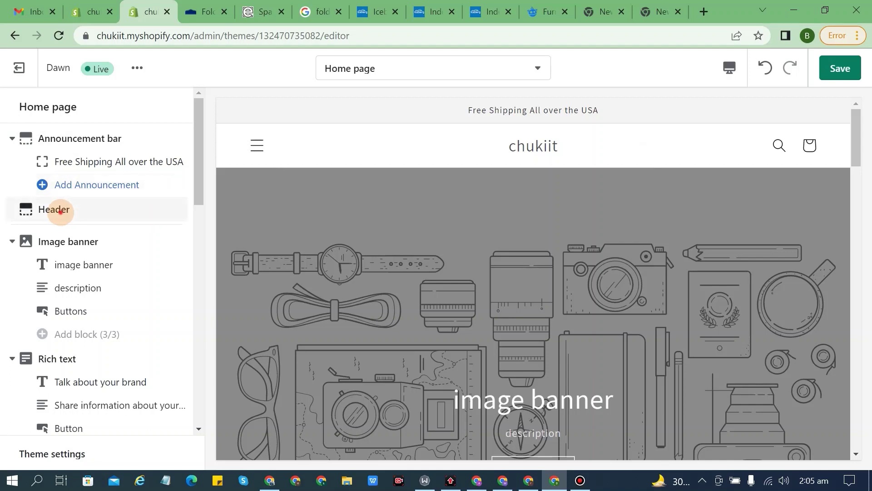
left_click(59, 211)
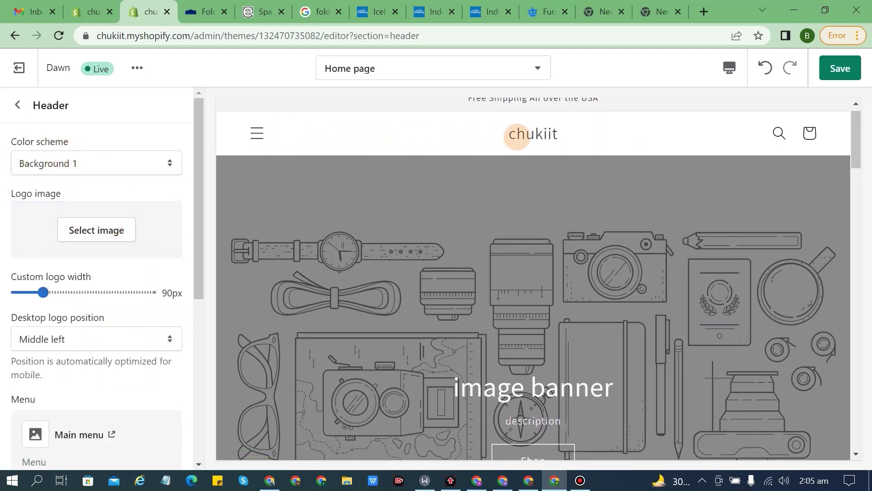
scroll(522, 132, "up", 1)
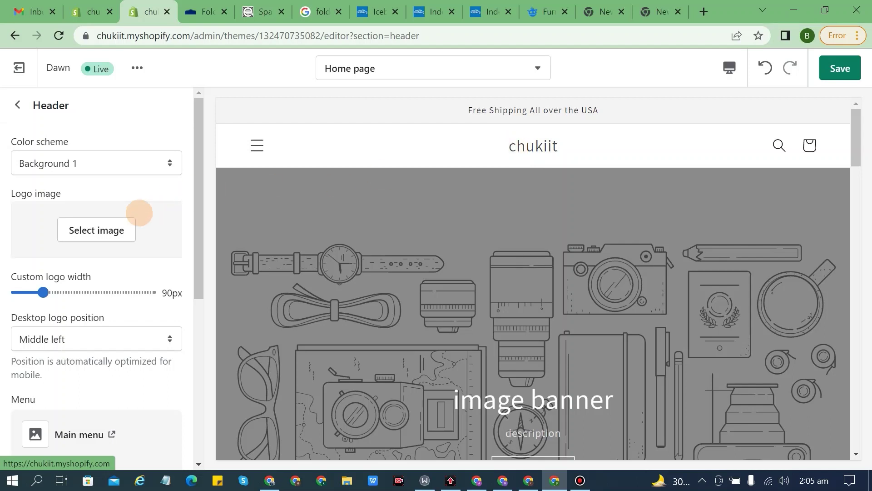
left_click(106, 229)
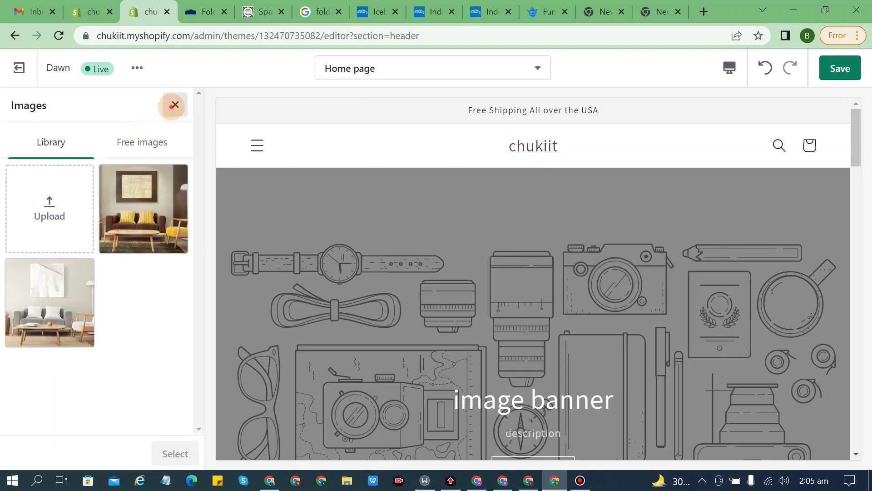
left_click(174, 105)
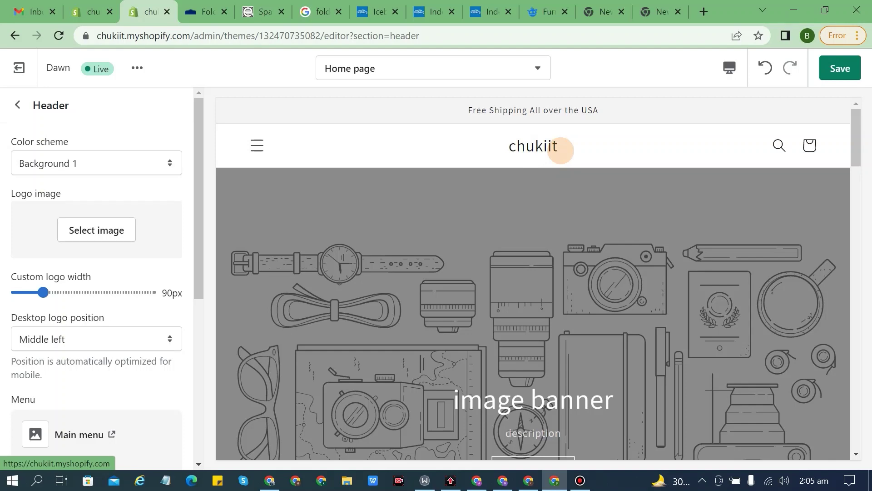
scroll(104, 334, "down", 3)
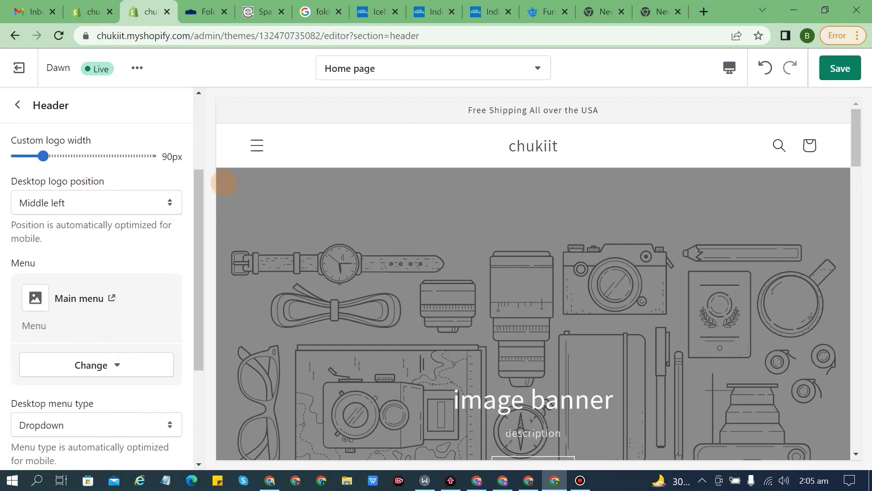
scroll(109, 313, "down", 2)
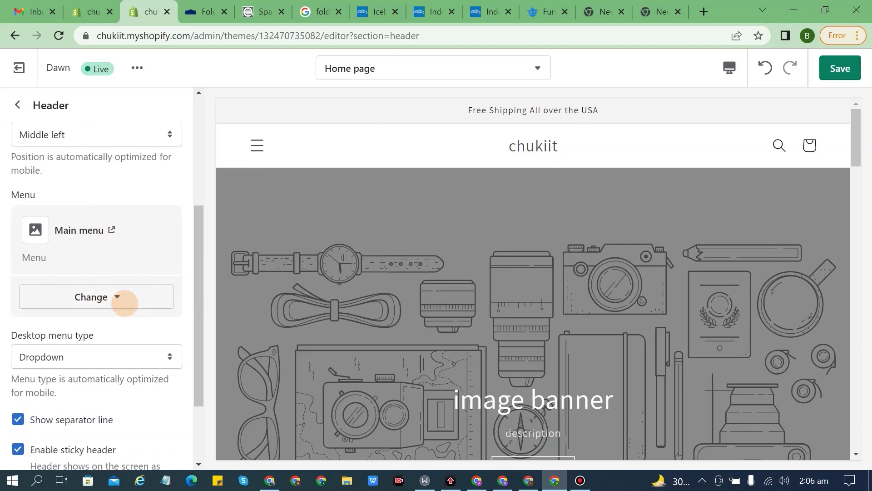
mouse_move(199, 235)
left_mouse_down()
mouse_move(199, 151)
mouse_move(198, 288)
left_mouse_up()
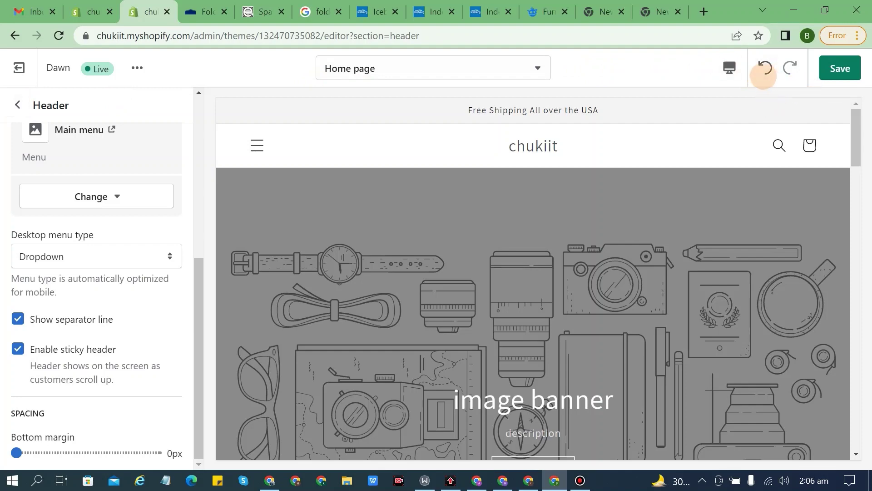
Step: Preview the home page in Fullscreen mode and return to the Desktop view
left_click(729, 68)
left_click(752, 160)
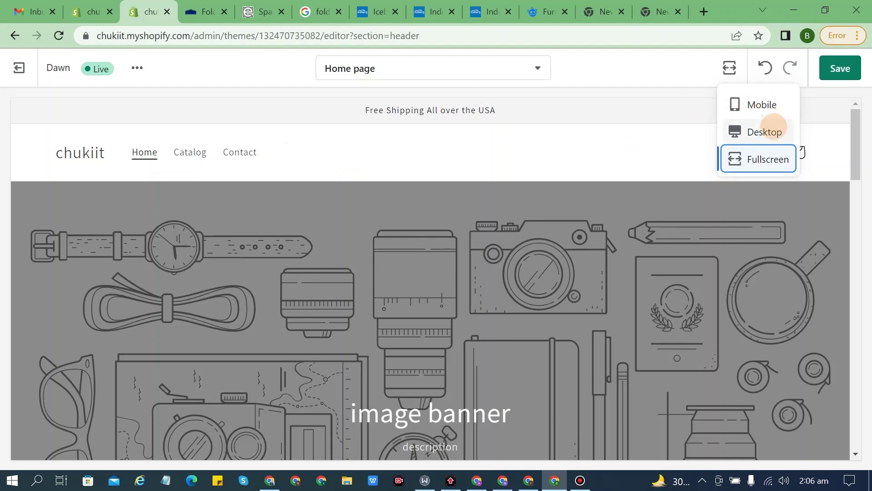
left_click(768, 130)
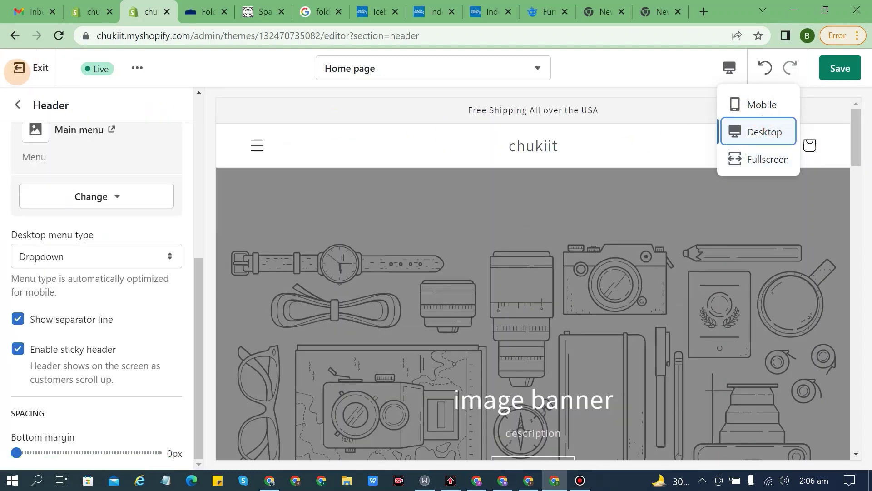
Step: Save the theme changes and exit the theme editor
left_click(840, 68)
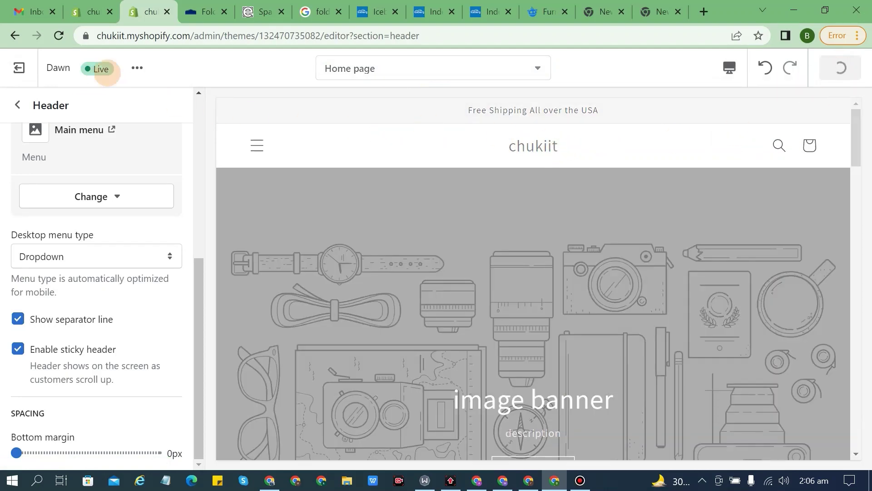
left_click(25, 67)
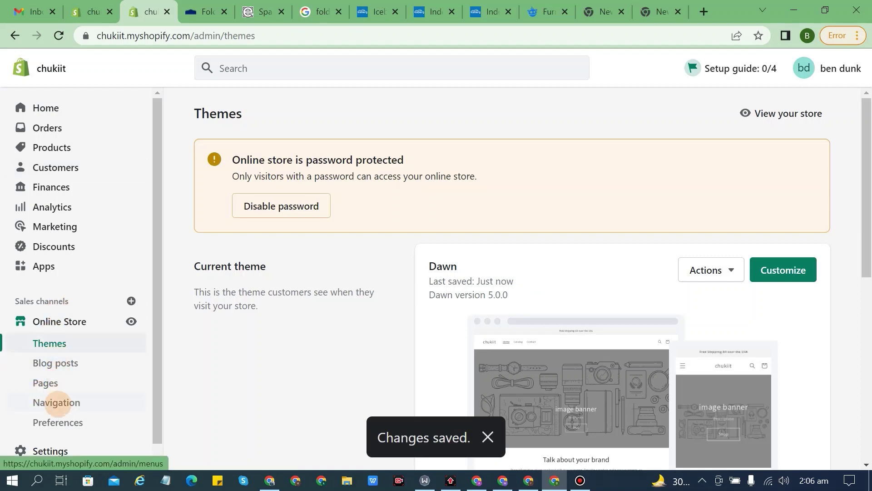
Step: Open the Main menu in the online store's navigation to examine its menu items
left_click(56, 401)
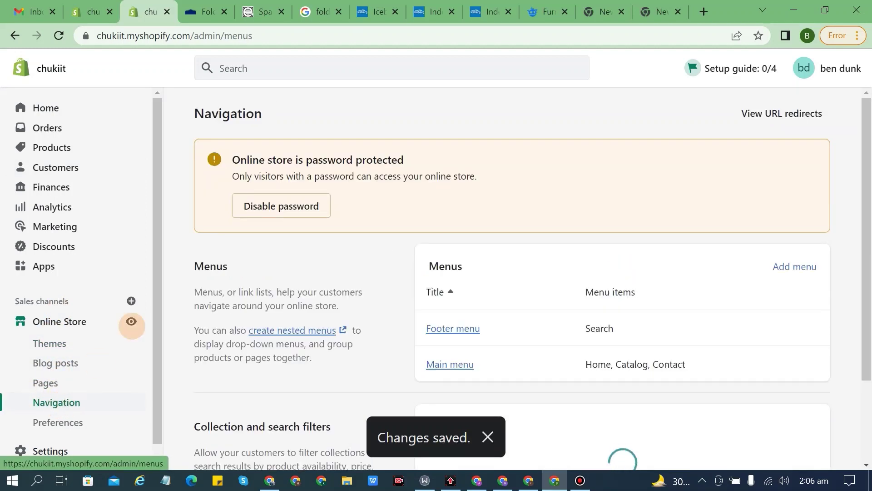
scroll(454, 290, "down", 2)
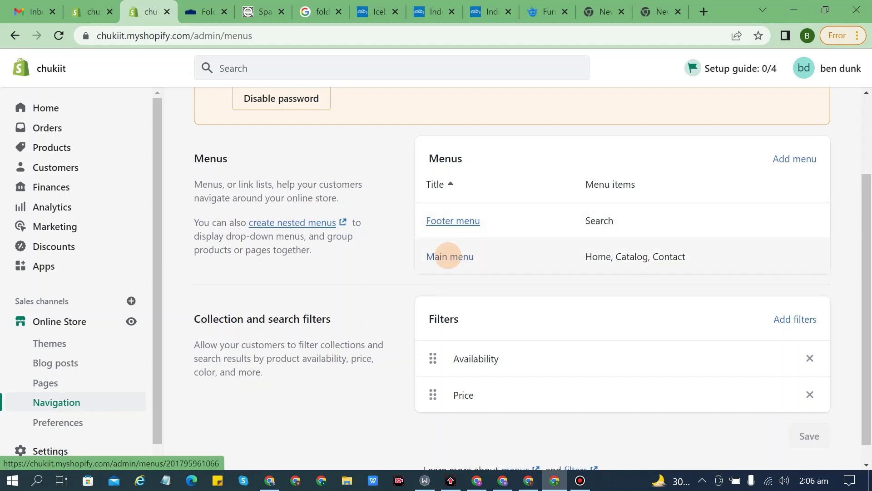
left_click(448, 255)
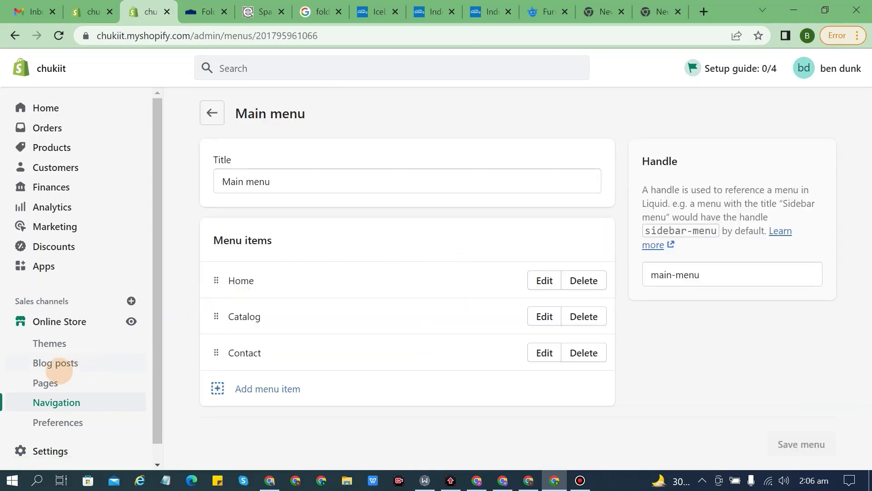
Step: Open the Contact page from the online store's pages to view its title, content and template
left_click(57, 384)
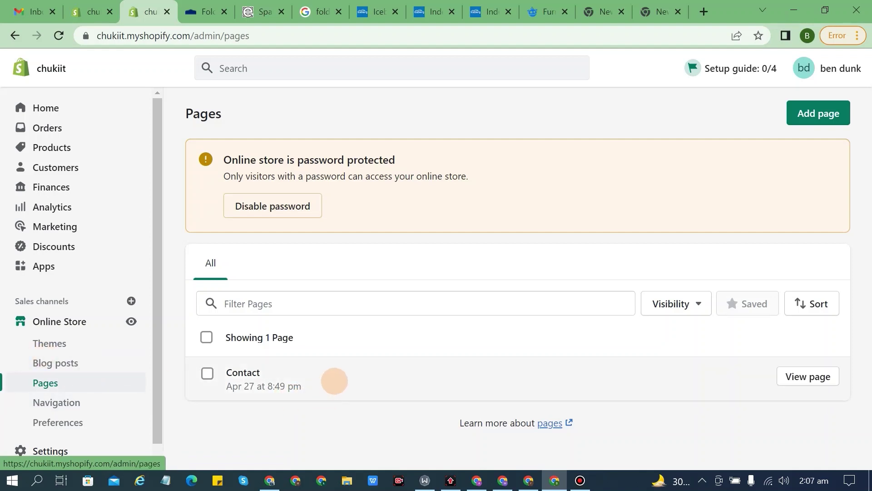
left_click(335, 381)
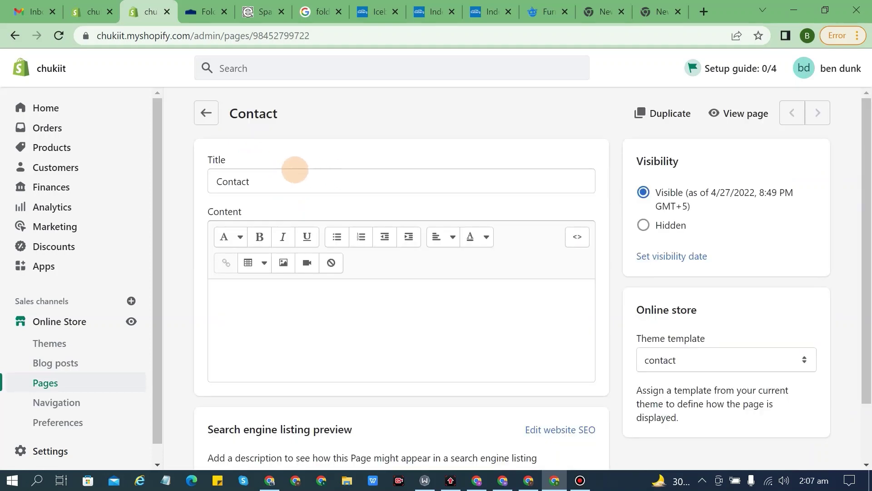
Step: Retitle the Contact page as "Contact Us", save it and return to the list of pages
left_click(295, 173)
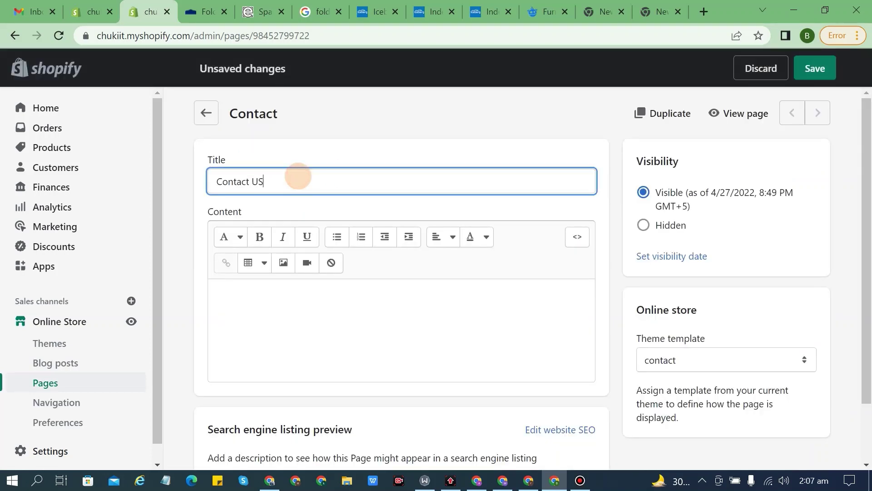
type("Us")
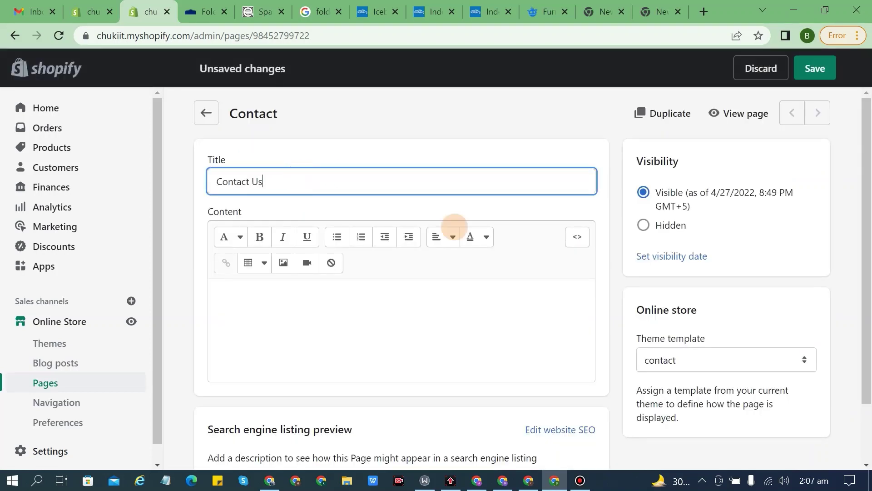
left_click(815, 68)
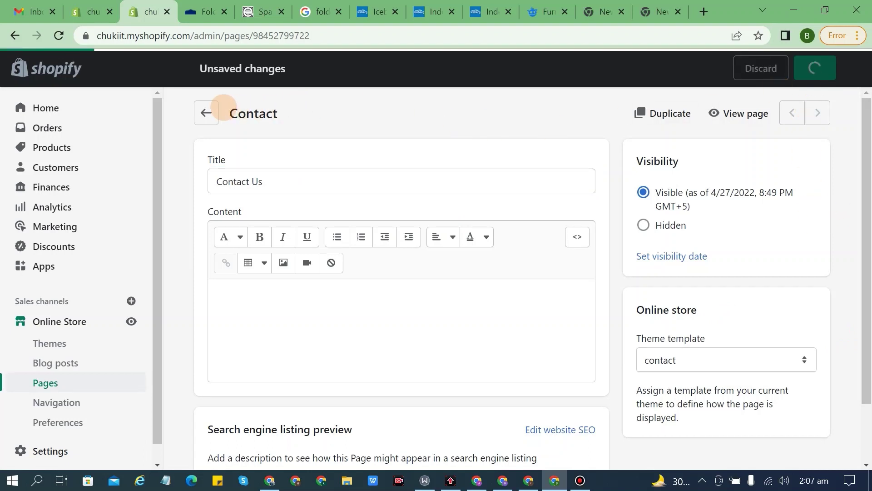
left_click(206, 113)
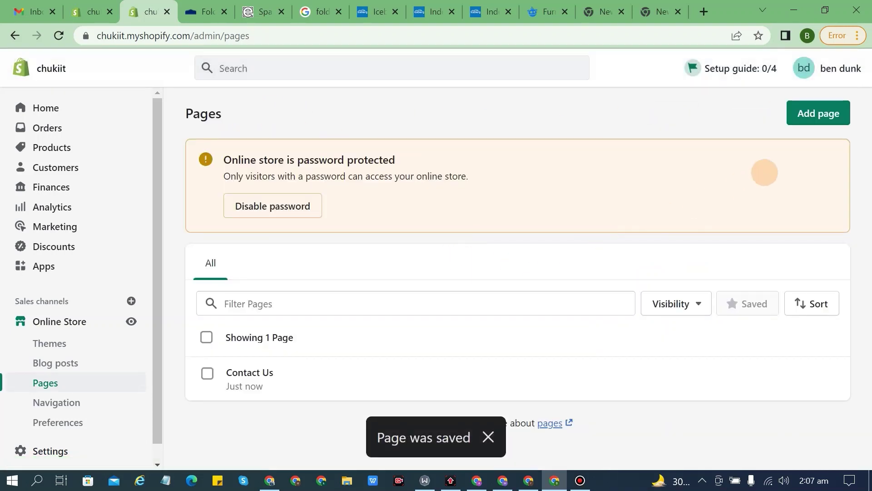
Step: Create a new page titled "About Us" with the default template, save it and return to the list of pages
left_click(818, 111)
left_click(257, 182)
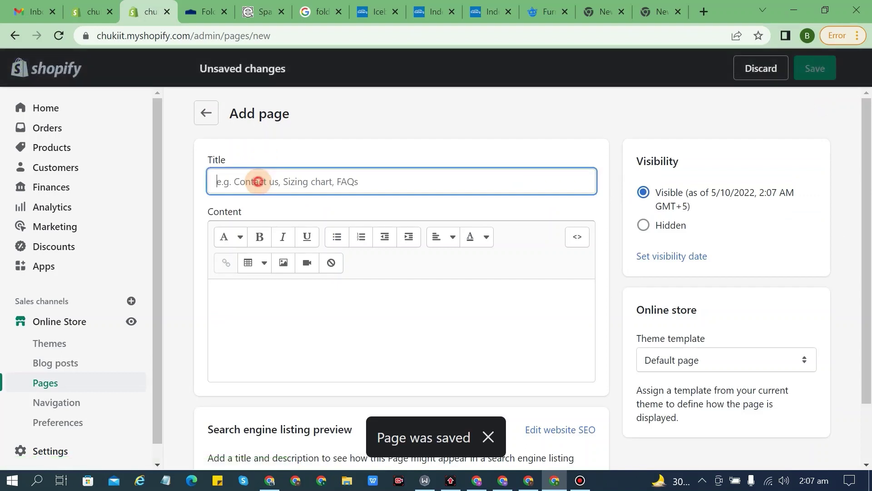
type("About Us")
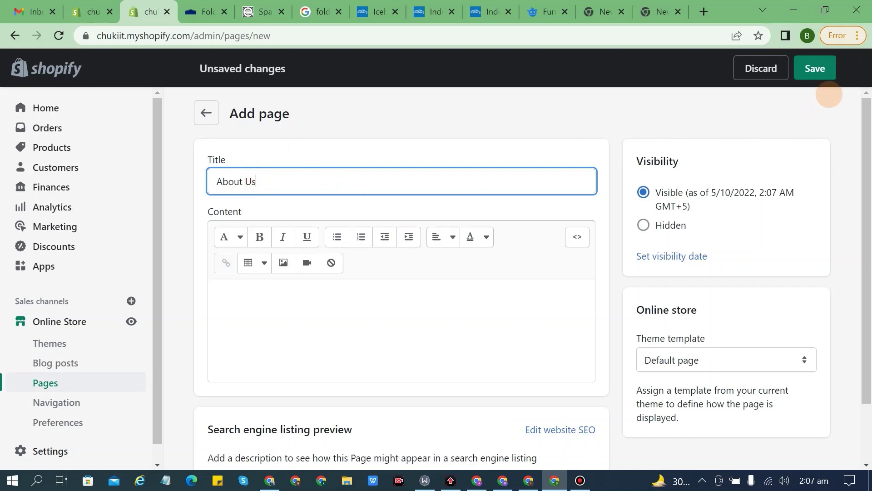
left_click(820, 68)
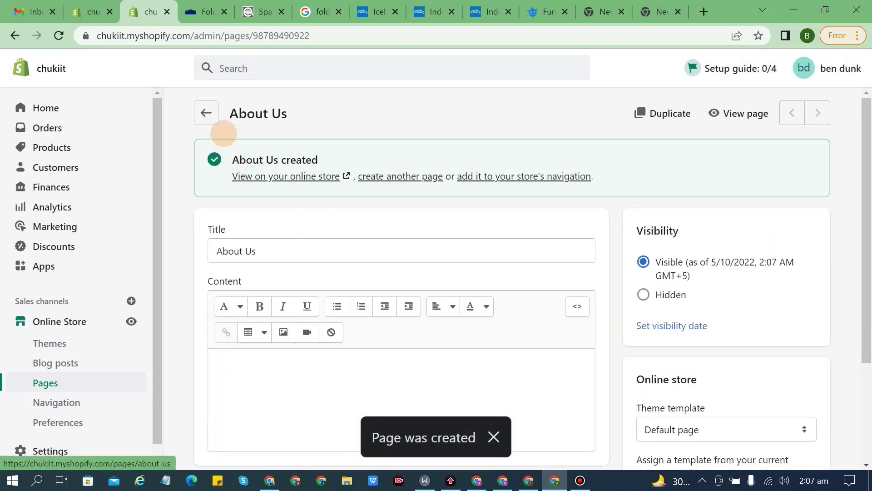
left_click(213, 113)
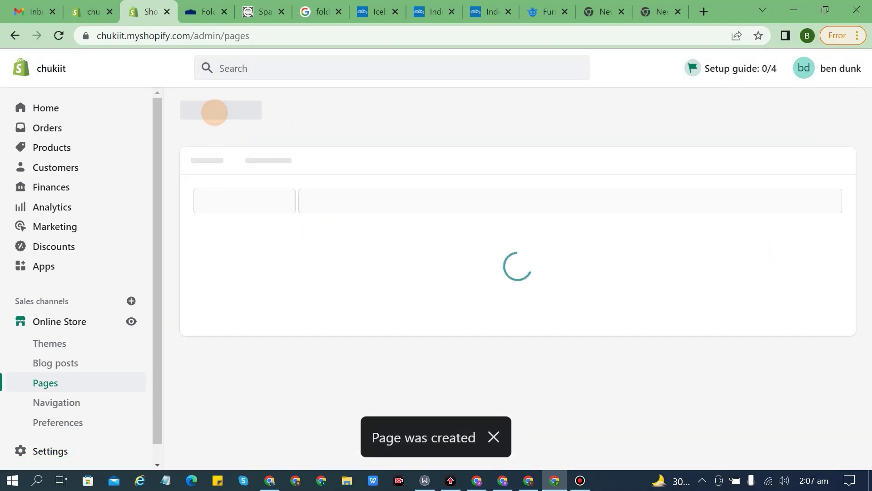
scroll(293, 416, "down", 1)
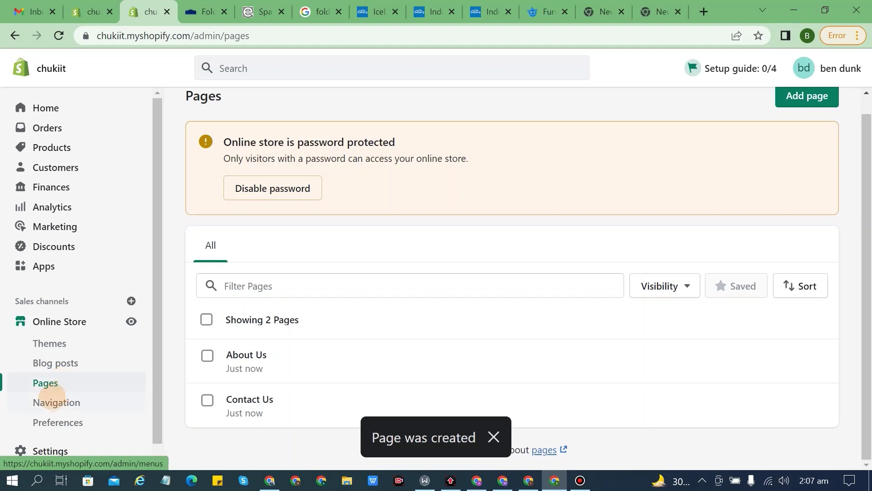
Step: Open the Main menu in the store's navigation and rename its Catalog item as "All Products"
left_click(54, 402)
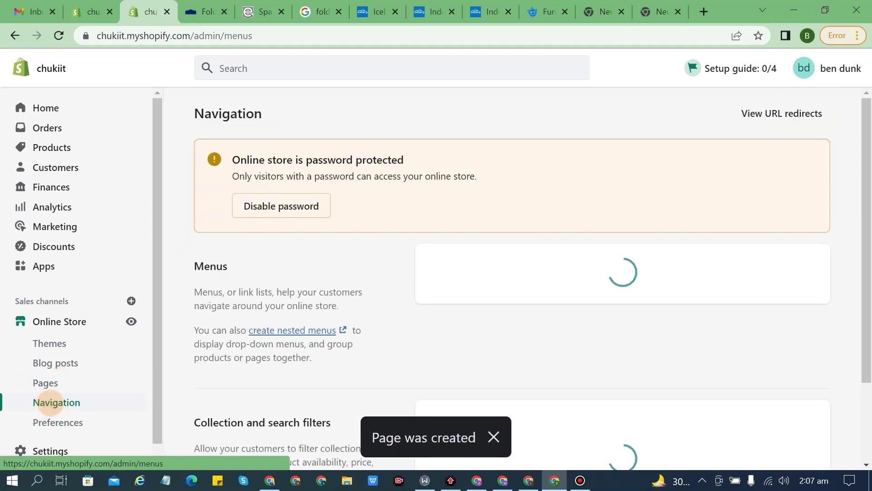
scroll(619, 351, "down", 3)
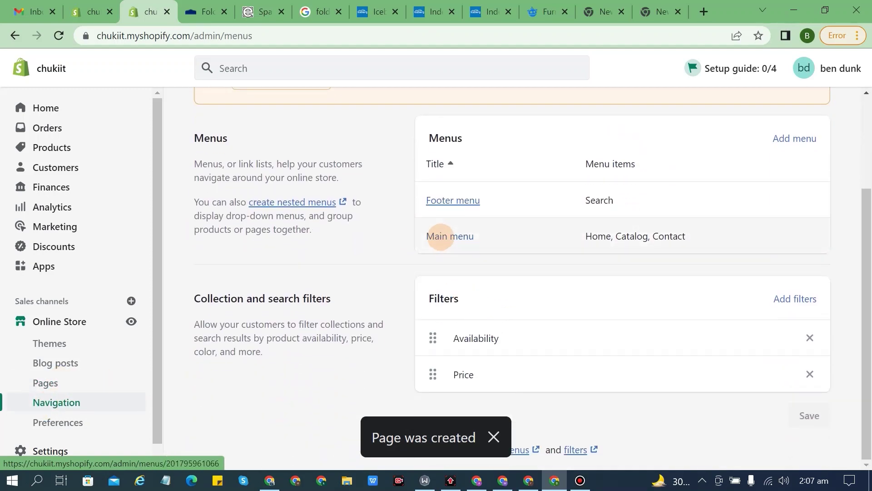
left_click(440, 236)
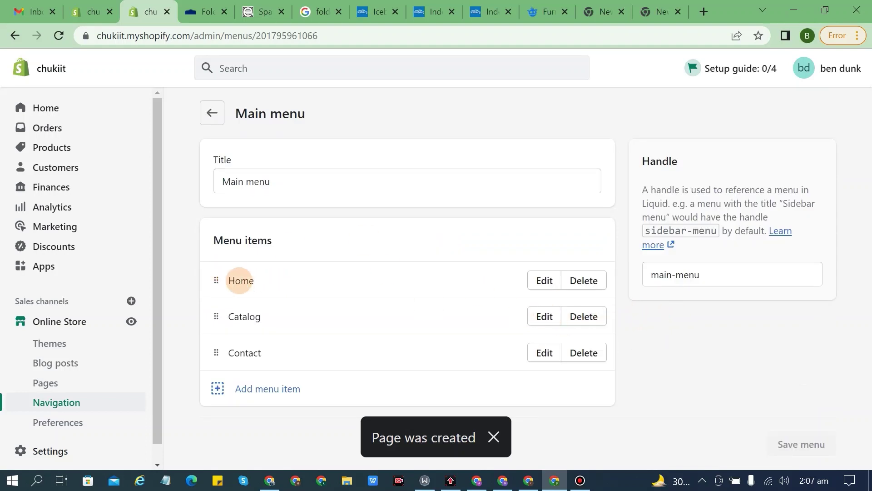
left_click(544, 316)
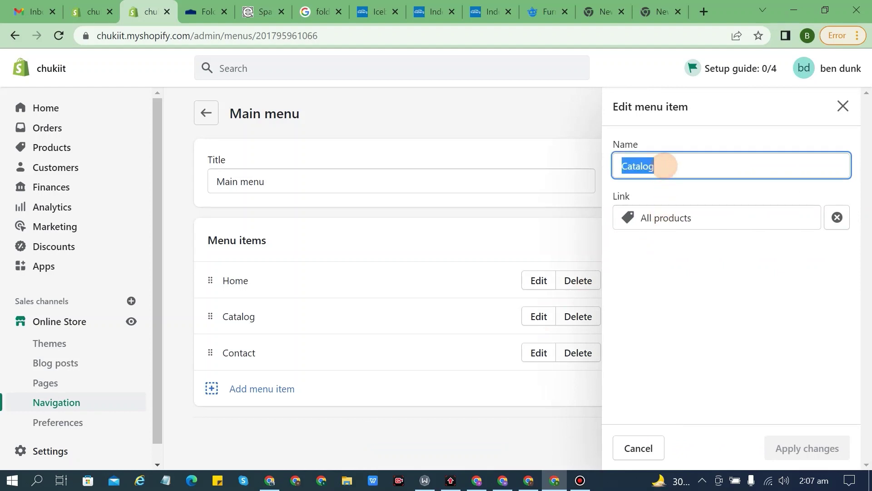
type("S")
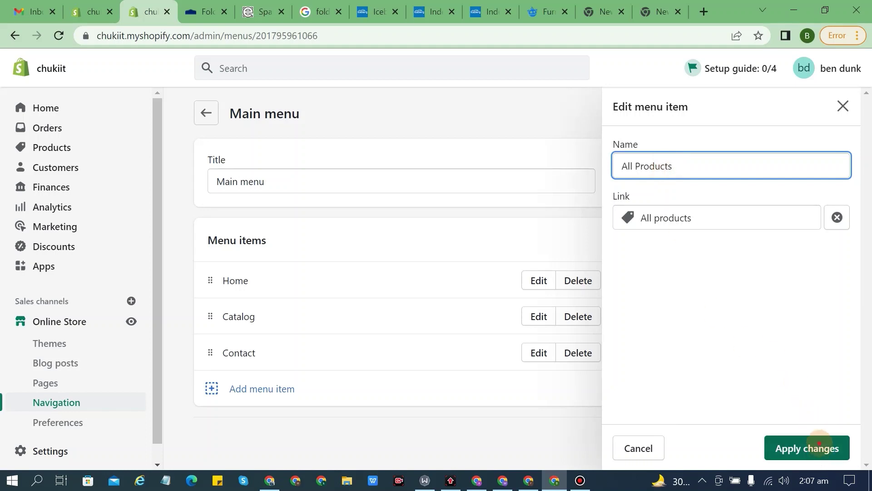
left_click(819, 444)
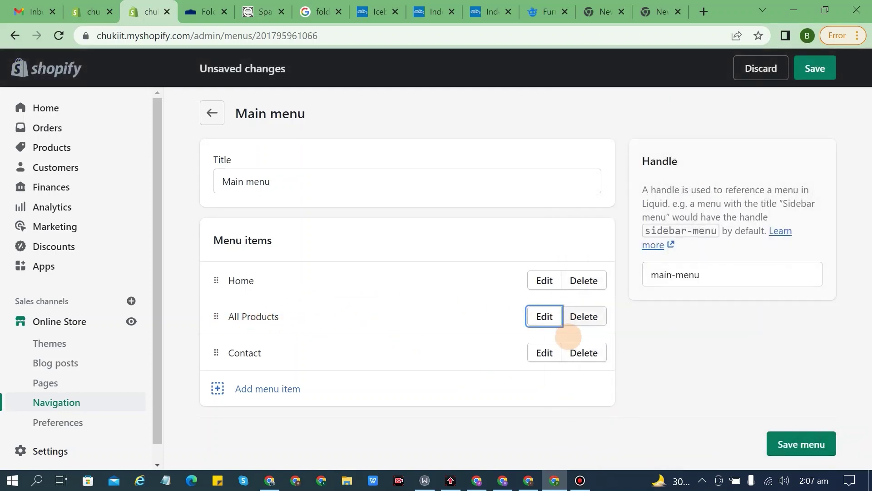
Step: Rename the Main menu's Contact item as "Contact Us"
left_click(543, 353)
left_click(691, 168)
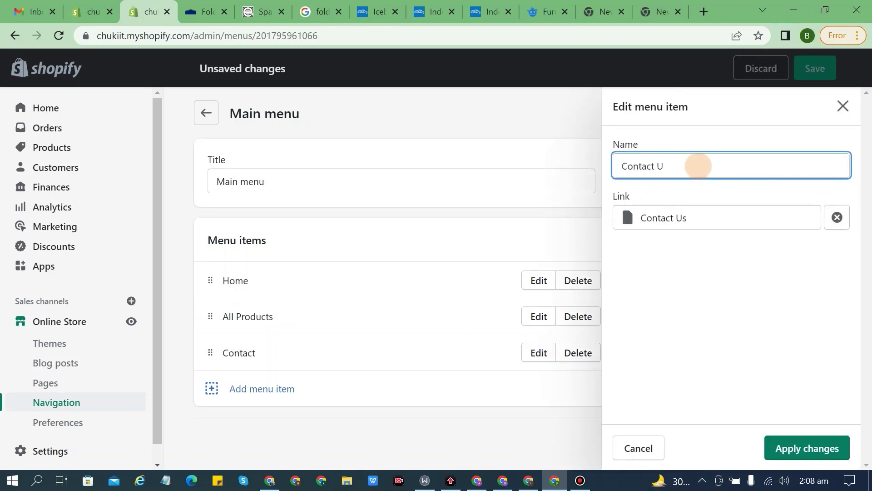
left_click(832, 447)
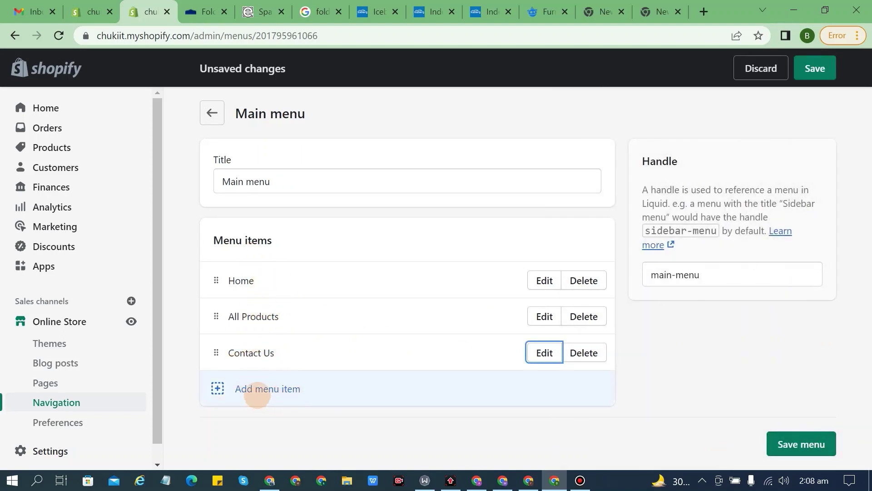
Step: Add an "About Us" item linked to the About Us page to the Main menu, and save the menu
left_click(274, 388)
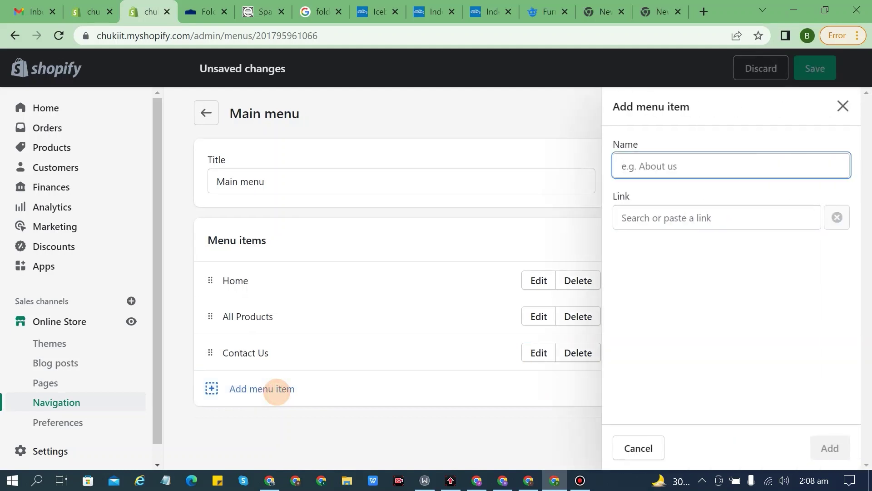
left_click(643, 219)
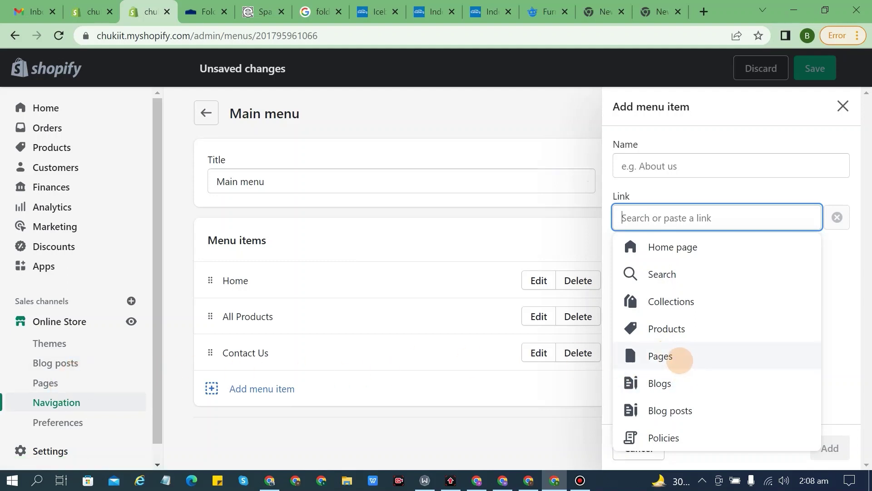
left_click(677, 357)
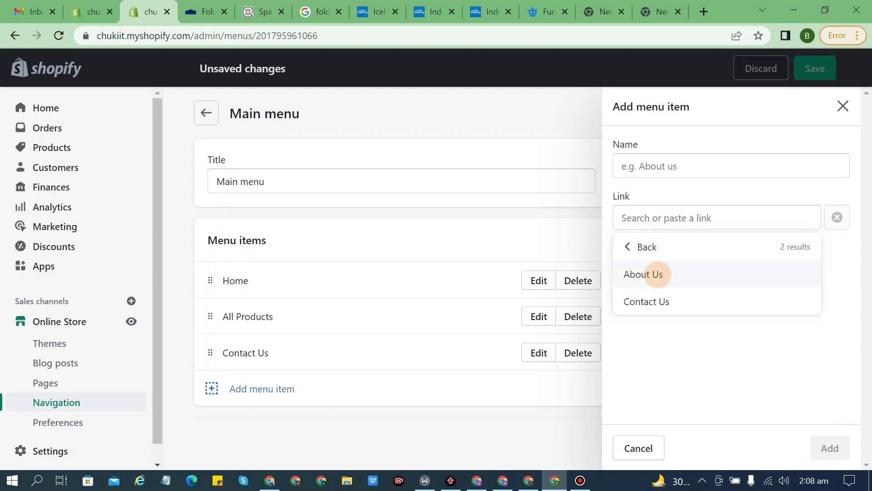
left_click(657, 274)
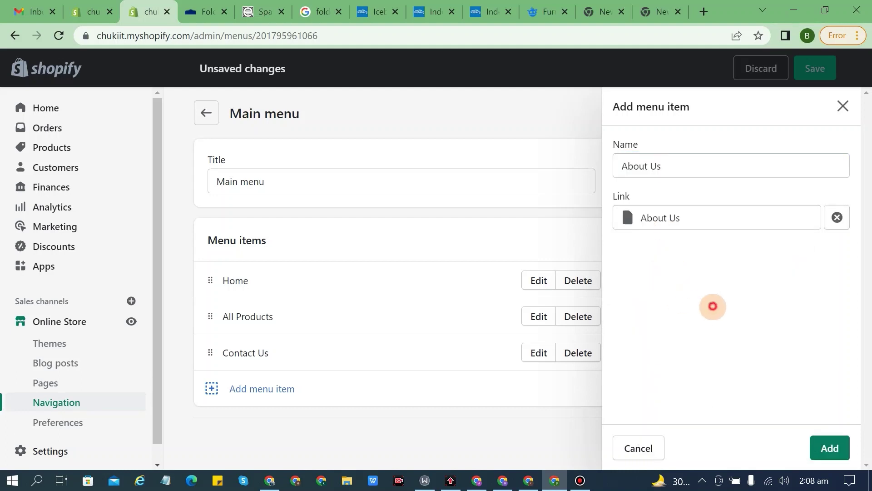
left_click(835, 451)
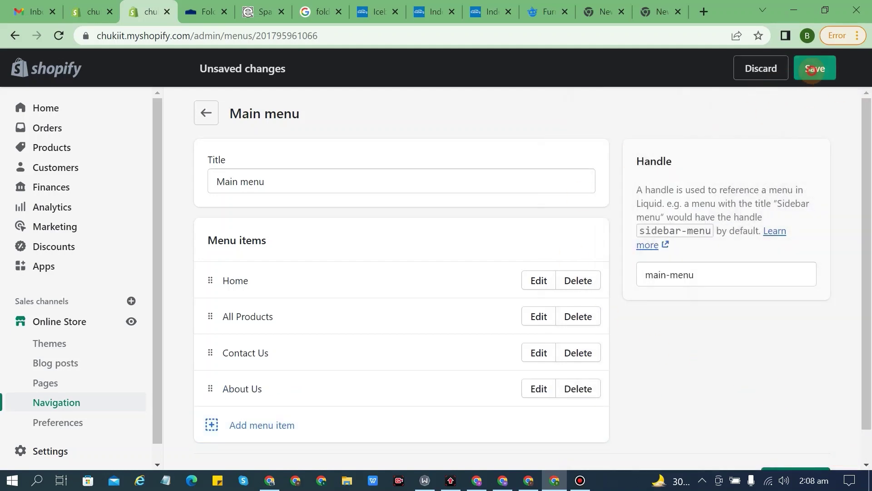
left_click(813, 69)
left_click(207, 113)
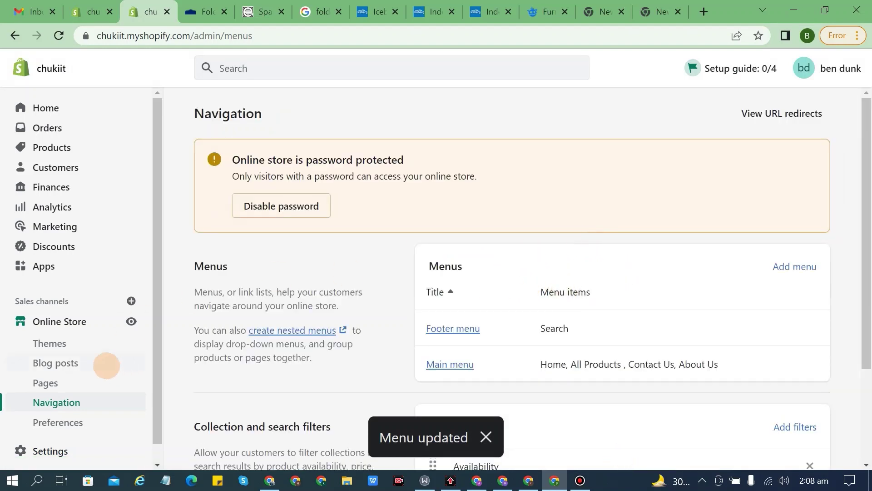
Step: Open the Dawn theme's editor in a new browser tab and switch to it
left_click(51, 343)
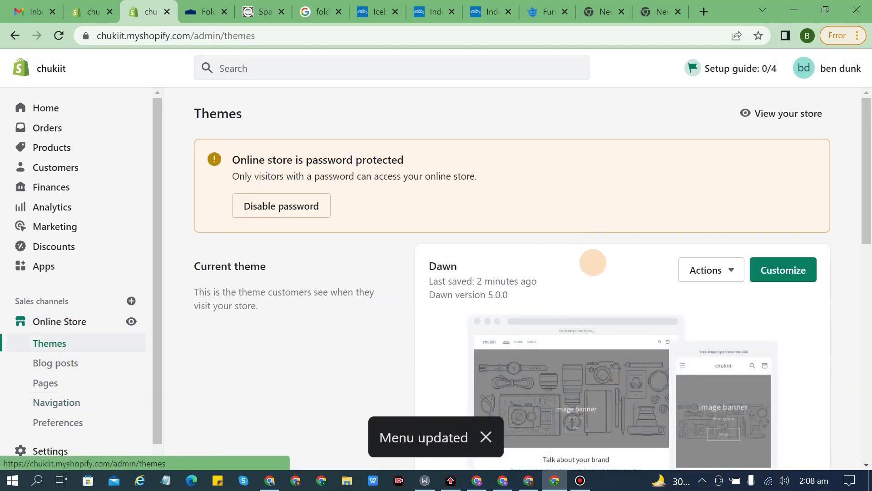
right_click(790, 275)
left_click(791, 287)
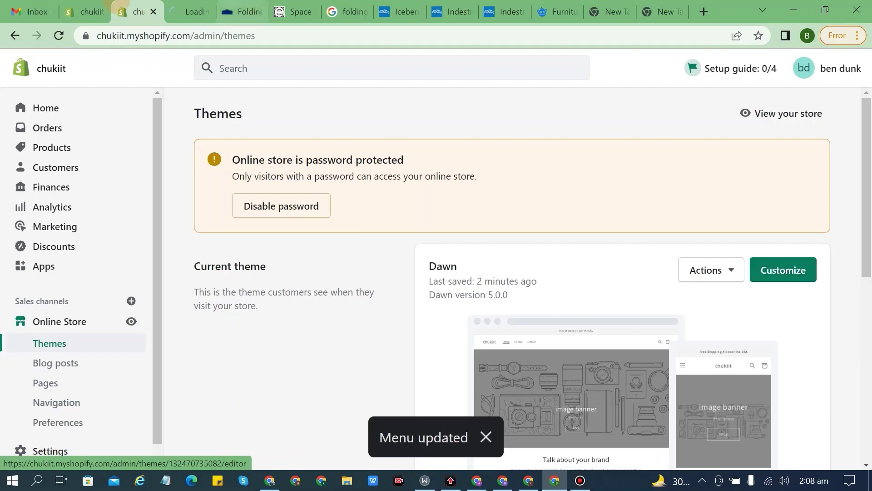
left_click(188, 11)
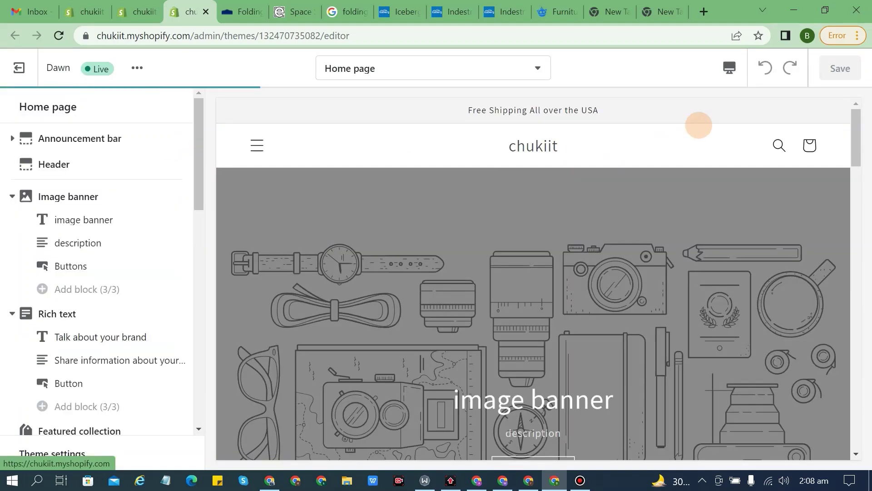
Step: Preview the home page in Fullscreen mode to check the header menu items, and return to the Desktop view
left_click(729, 68)
left_click(731, 161)
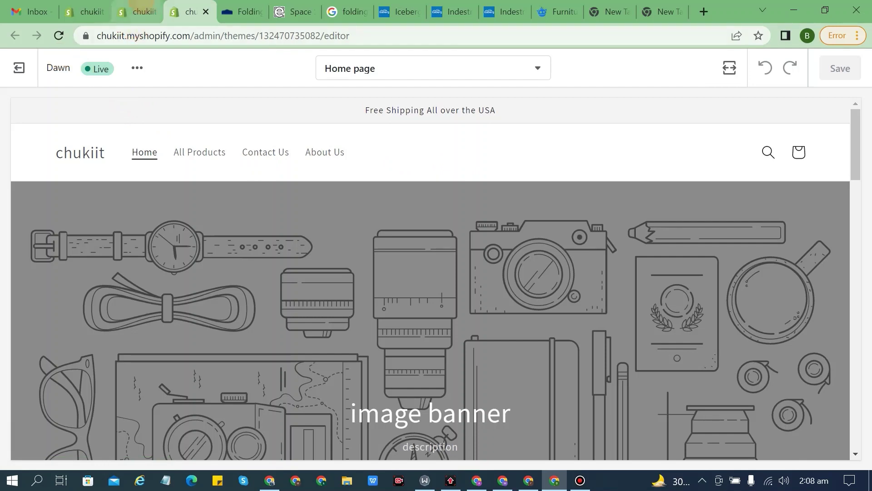
left_click(739, 71)
left_click(755, 132)
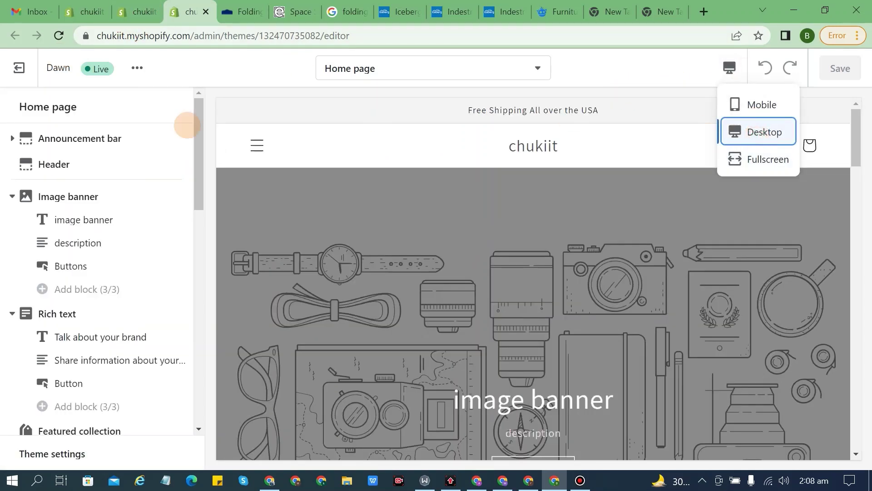
Step: Open the Header section's settings to examine the logo, menu and sticky header options
left_click(66, 164)
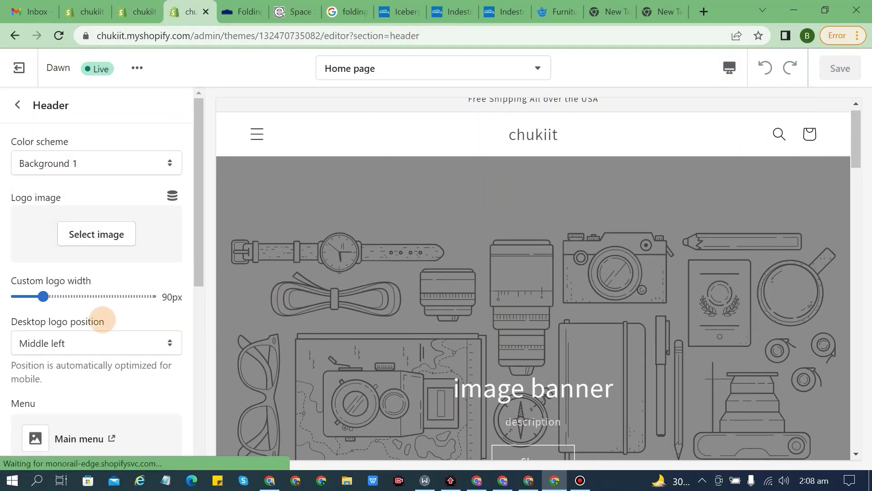
scroll(94, 334, "down", 3)
scroll(109, 364, "down", 2)
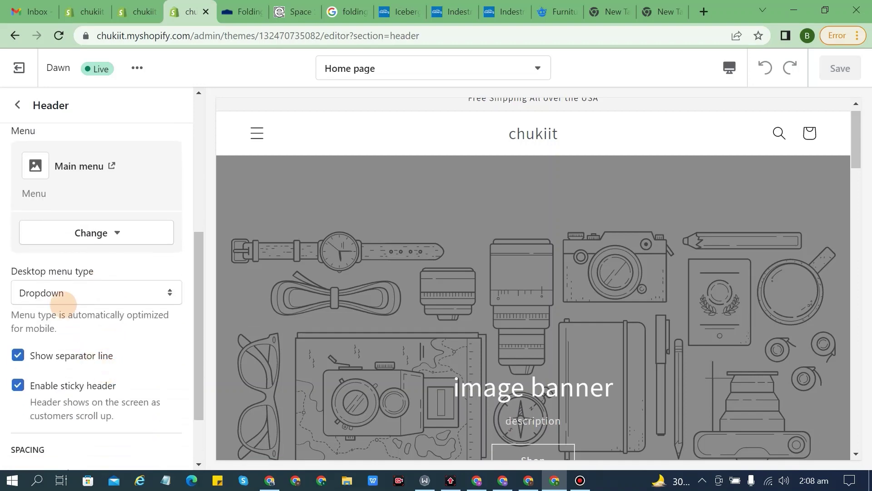
scroll(114, 259, "up", 2)
scroll(82, 200, "up", 3)
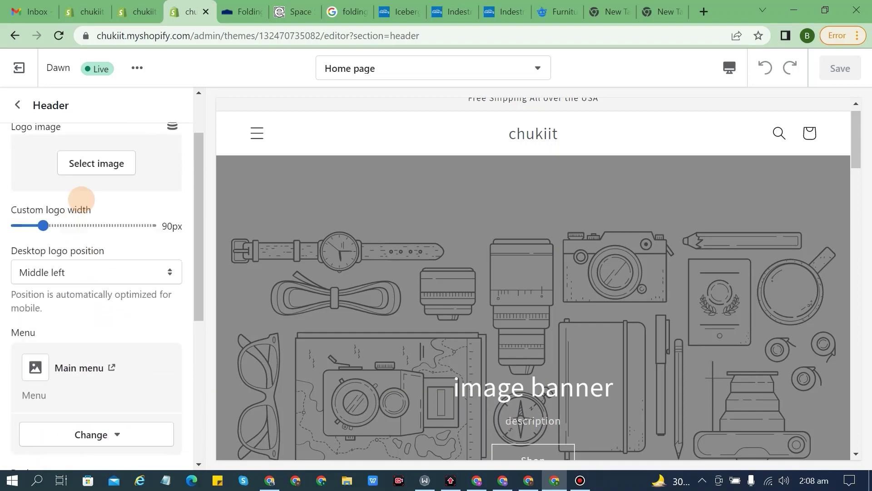
Step: Try the Background 2 color scheme on the header and set it back to Background 1
left_click(67, 167)
left_click(72, 214)
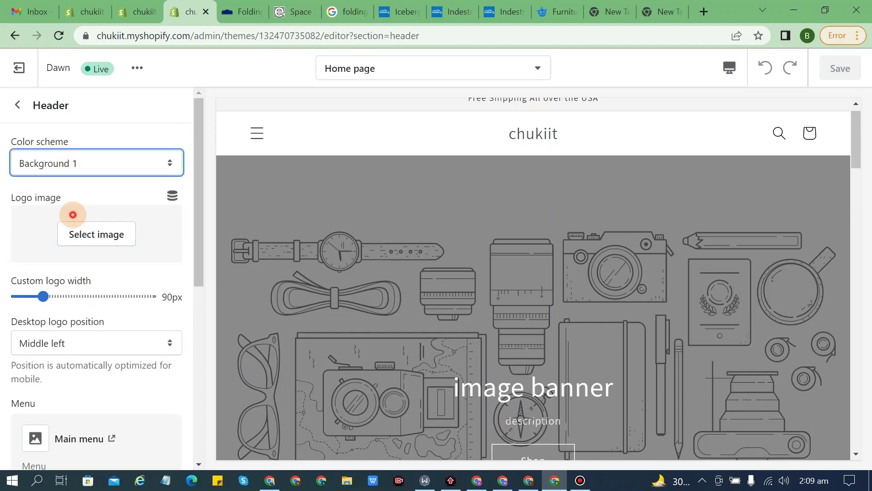
left_click(71, 164)
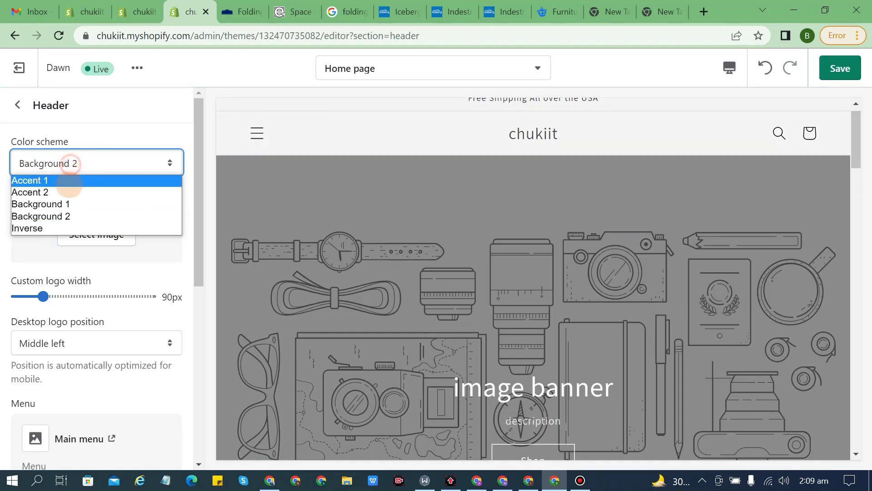
left_click(73, 171)
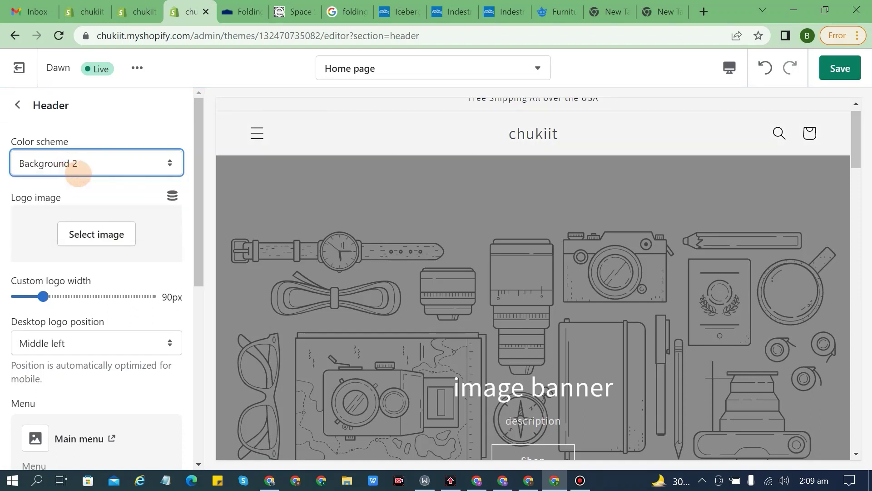
left_click(65, 161)
left_click(68, 201)
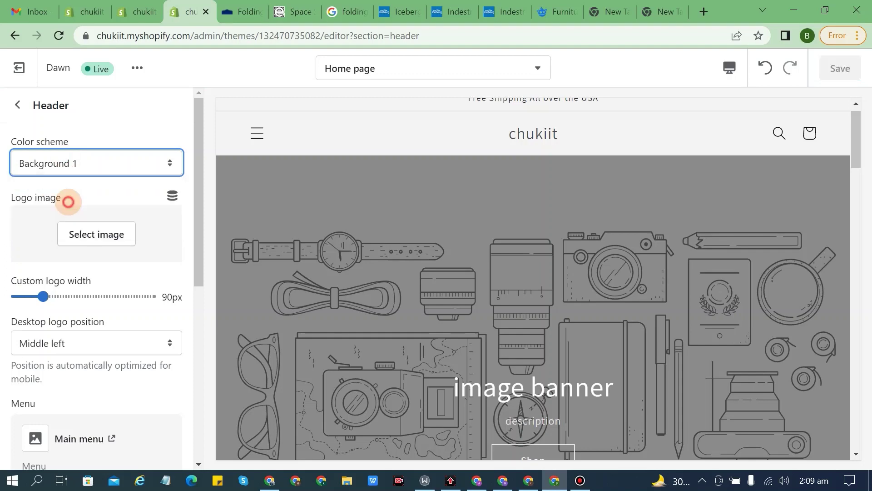
Step: Try the Accent 2 color scheme on the header, switch it to Inverse and save the theme
left_click(94, 162)
left_click(85, 191)
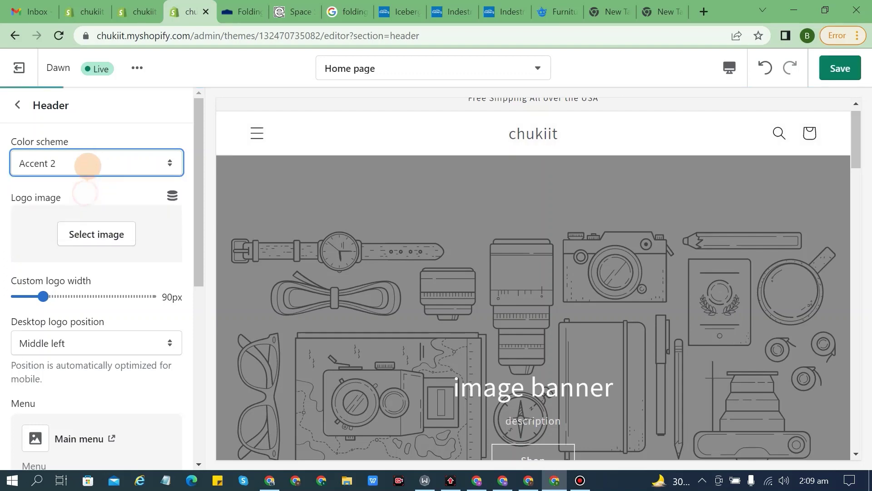
left_click(86, 163)
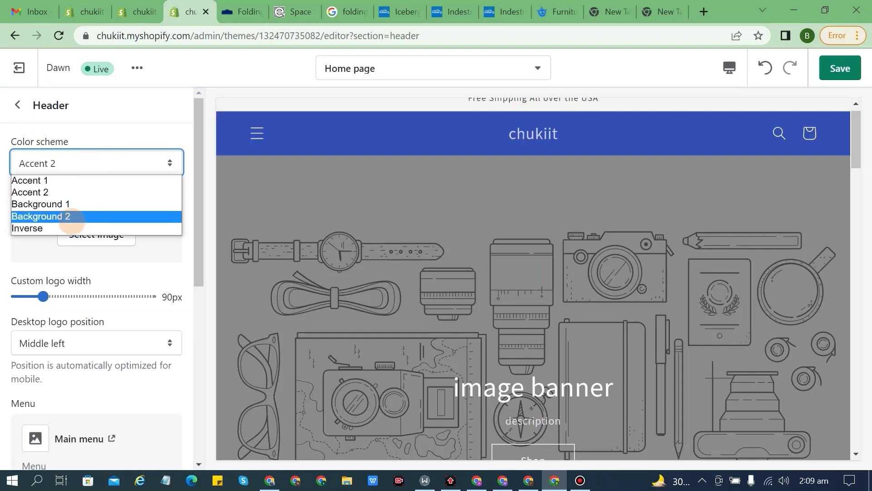
left_click(68, 228)
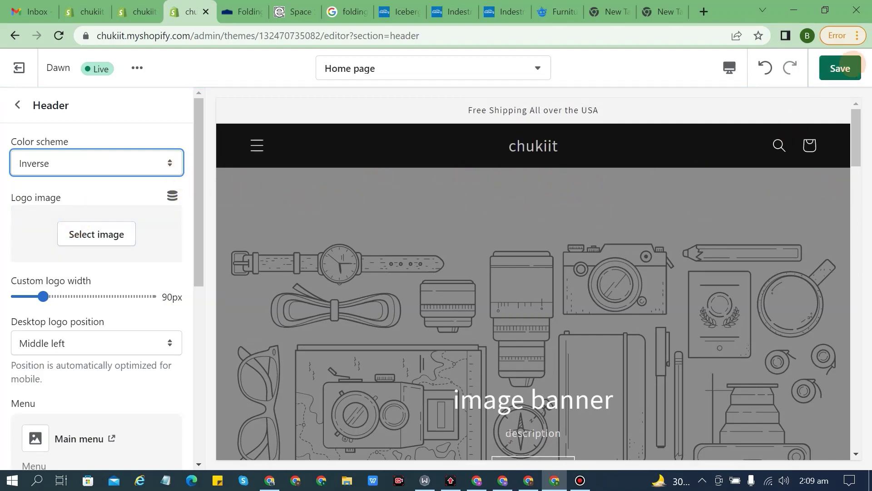
left_click(851, 64)
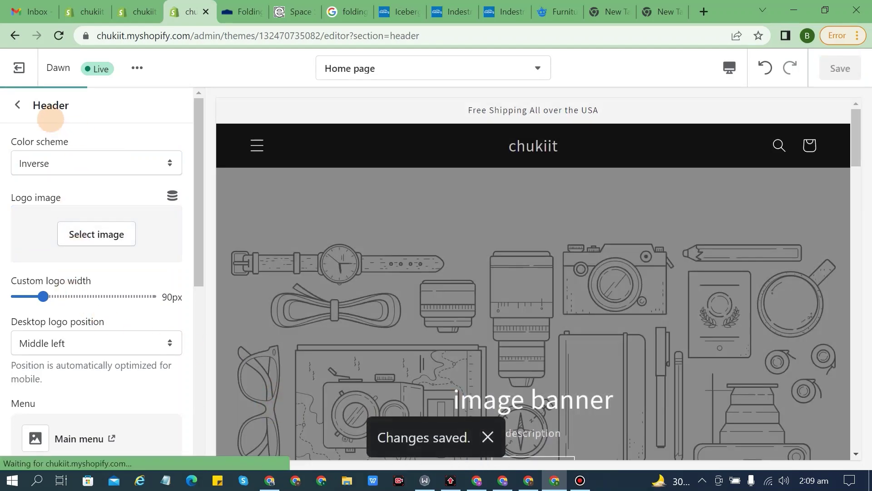
Step: Return to the home page's section list and examine the header and image banner in the preview
left_click(18, 105)
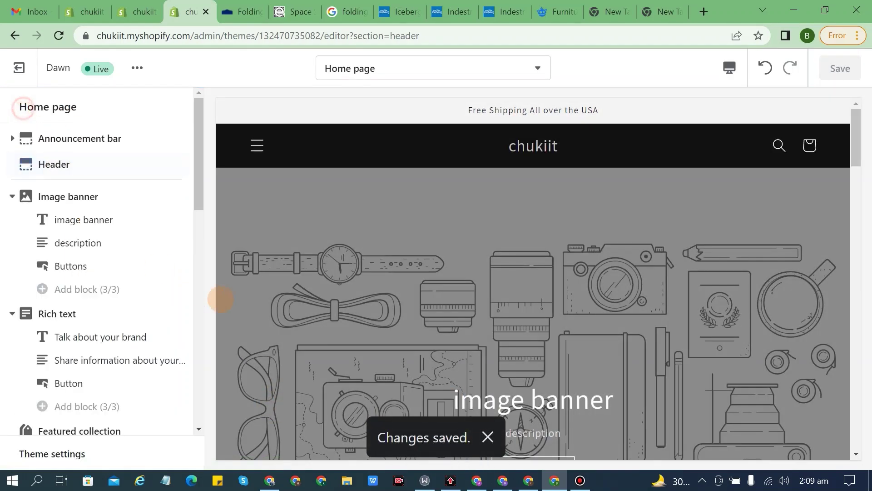
scroll(427, 275, "down", 1)
scroll(428, 274, "down", 2)
scroll(460, 228, "up", 3)
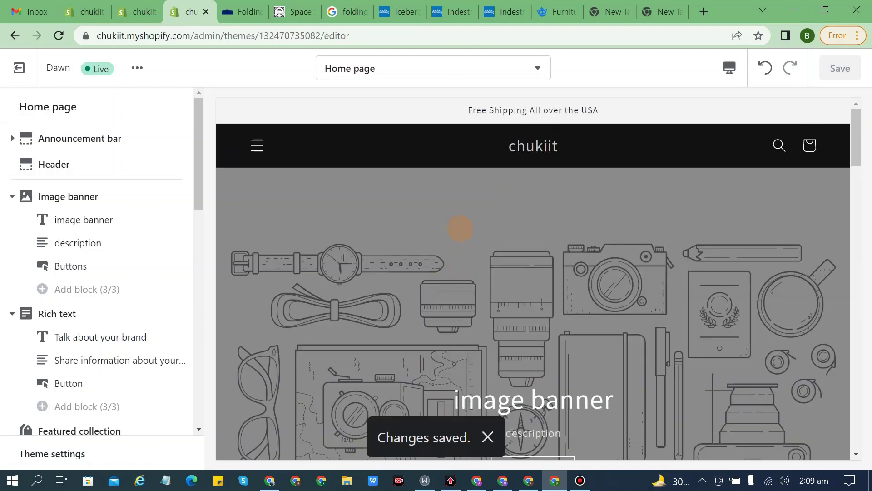
scroll(561, 301, "down", 3)
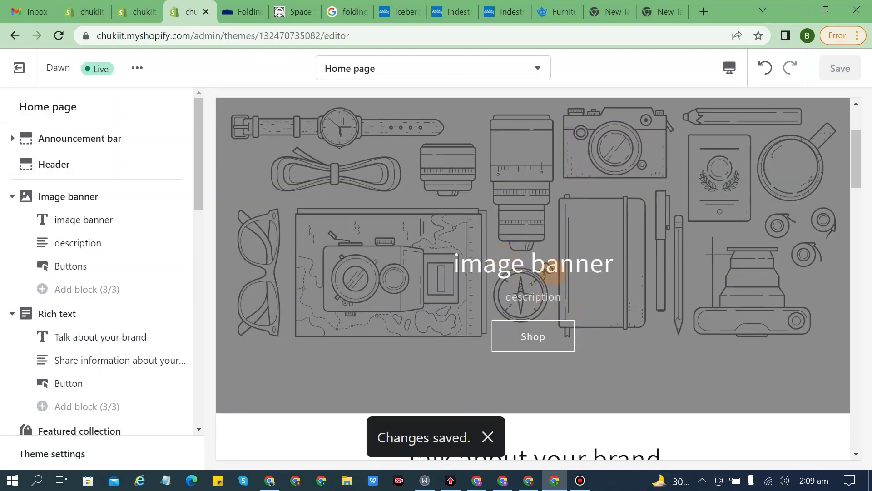
scroll(565, 278, "up", 3)
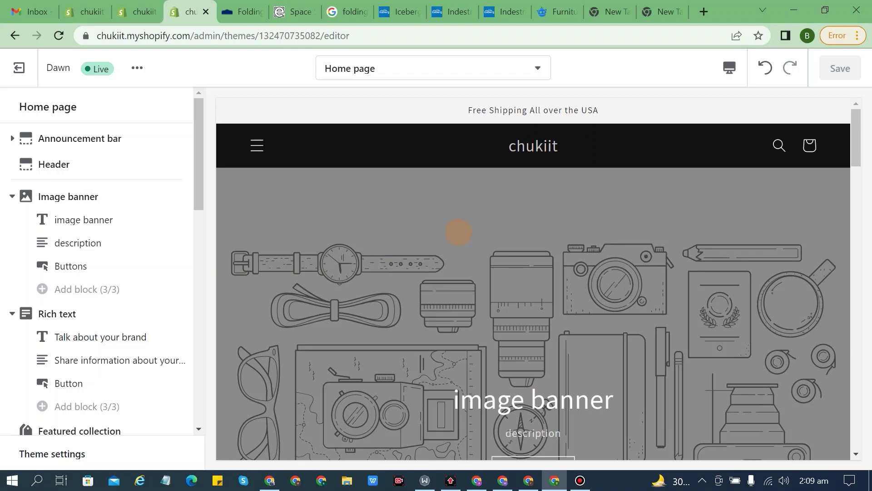
scroll(447, 298, "down", 3)
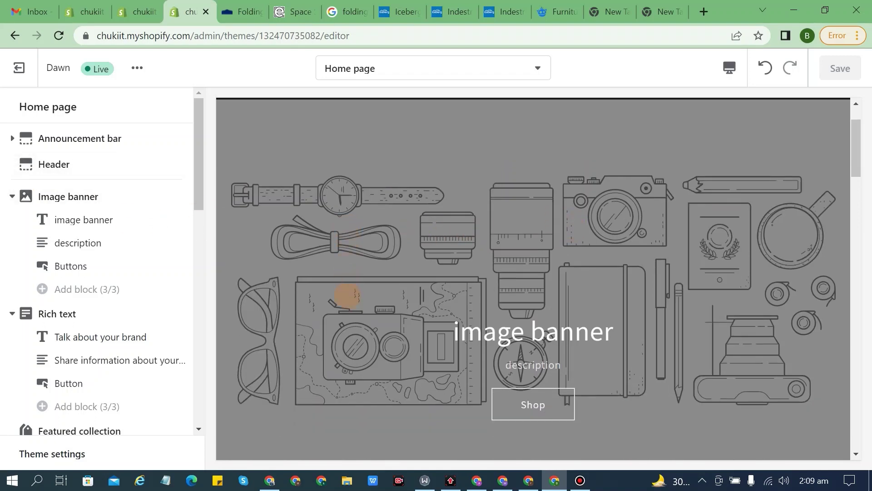
scroll(350, 295, "up", 3)
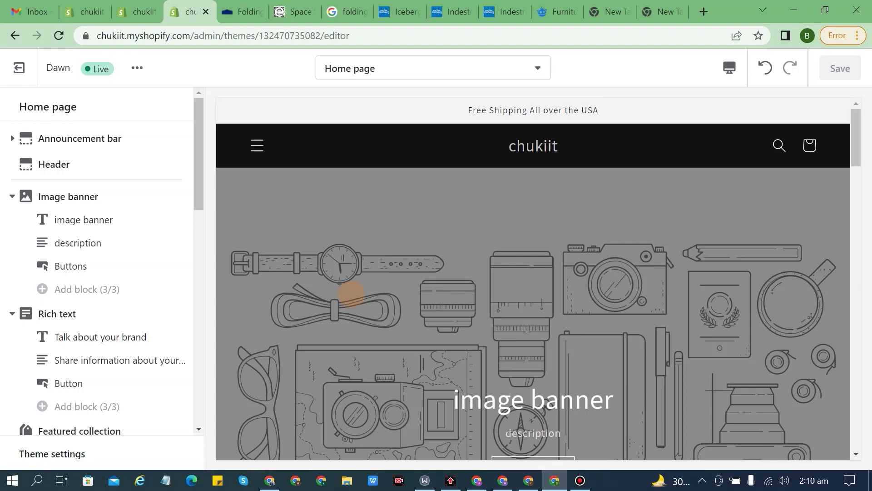
Step: Switch to the Google results tab and search for "folding furniture banner"
left_click(348, 12)
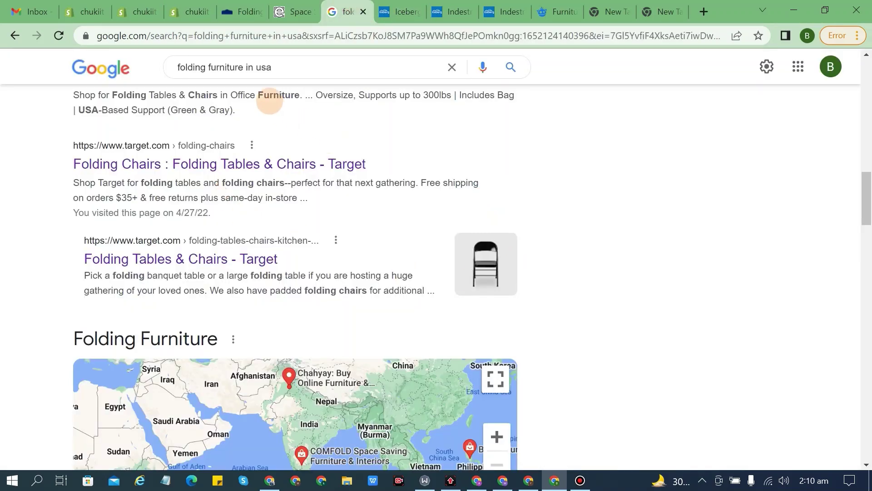
scroll(298, 95, "up", 5)
left_click_drag(244, 67, 379, 63)
key("BackSpace")
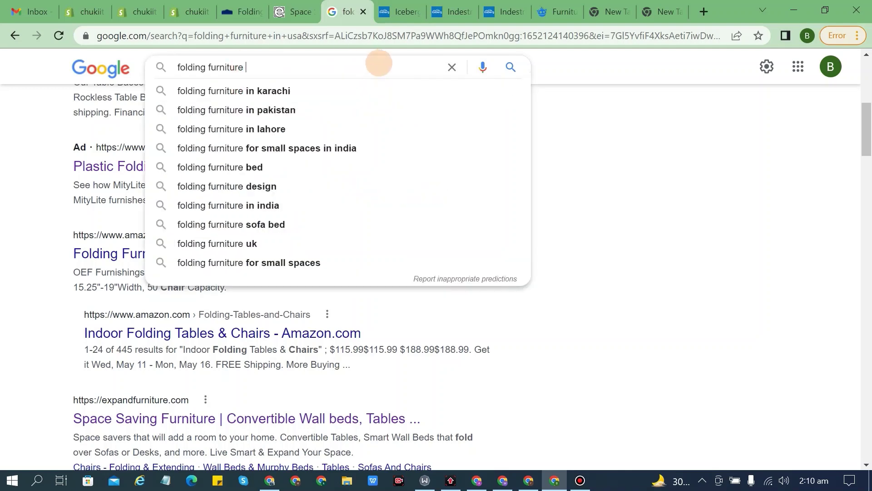
type("ban")
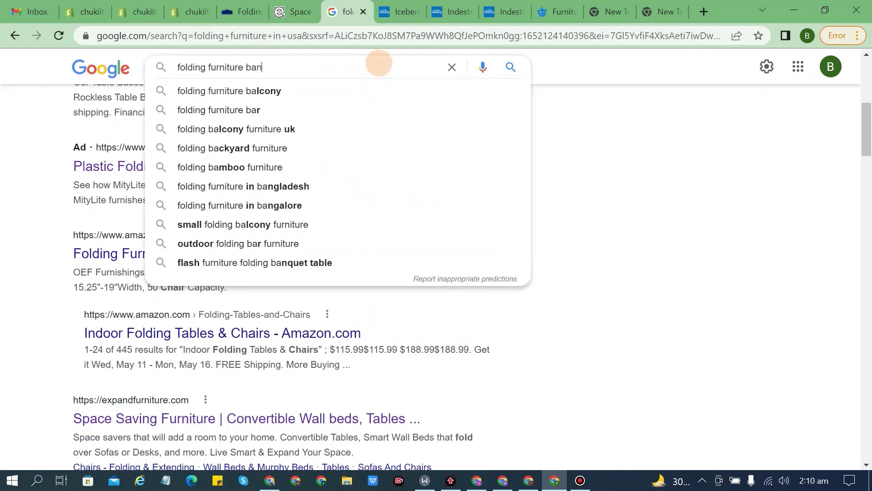
type("ne")
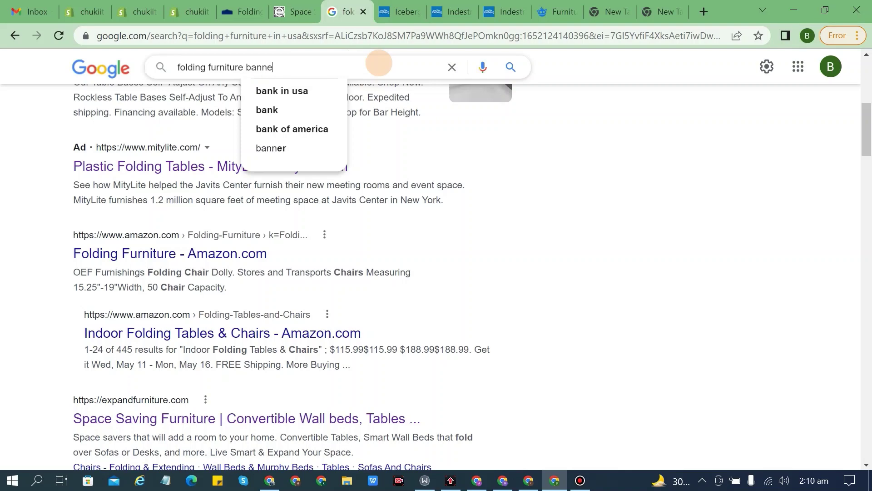
type("r")
key("Return")
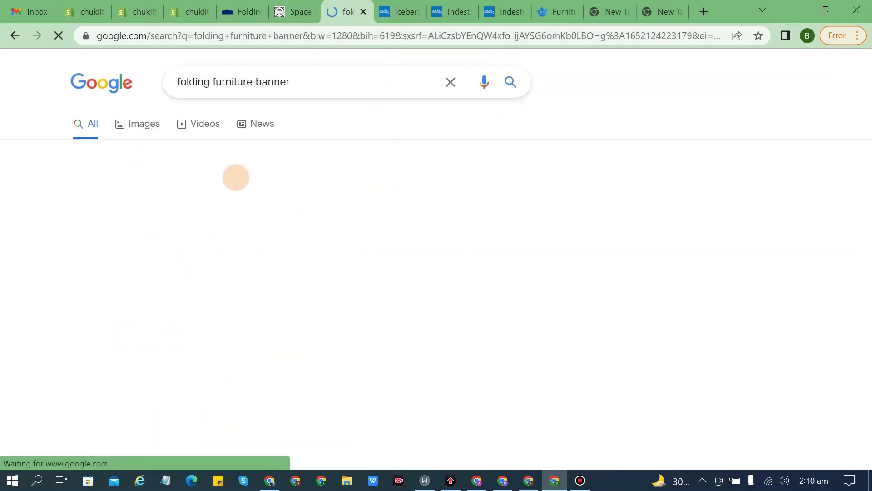
Step: Browse the image results for folding furniture banners
left_click(142, 126)
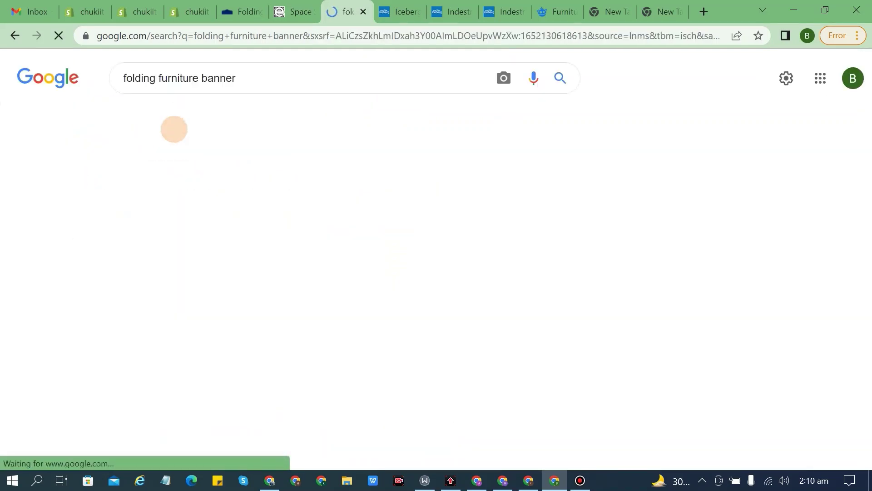
scroll(436, 254, "down", 6)
scroll(389, 291, "down", 20)
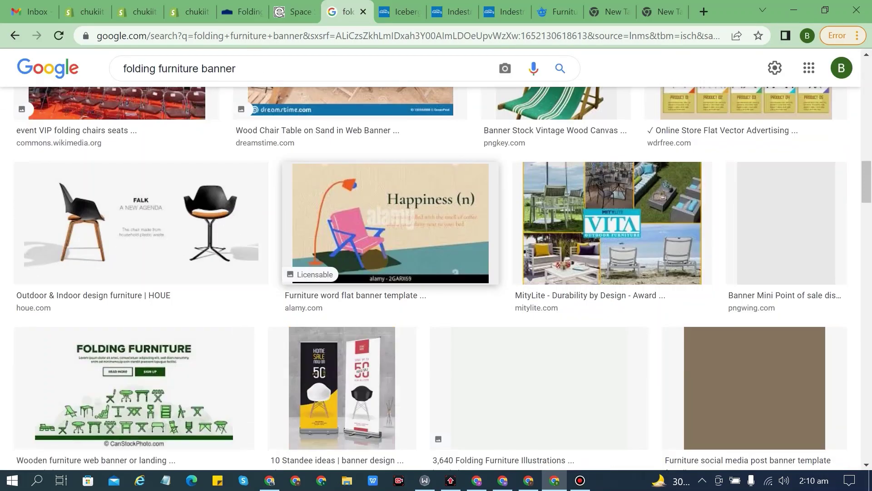
scroll(389, 290, "up", 17)
scroll(388, 291, "up", 10)
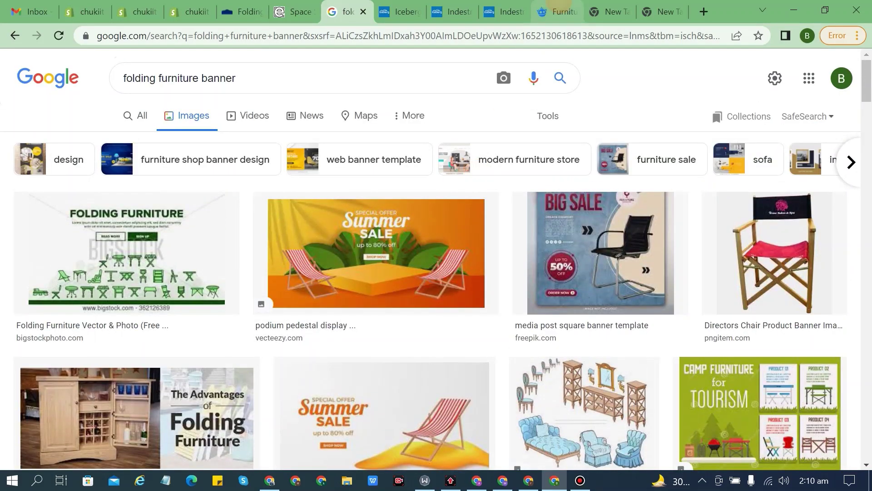
Step: Switch to the Freepik tab and look through its furniture images for banner candidates
left_click(558, 12)
scroll(208, 182, "up", 6)
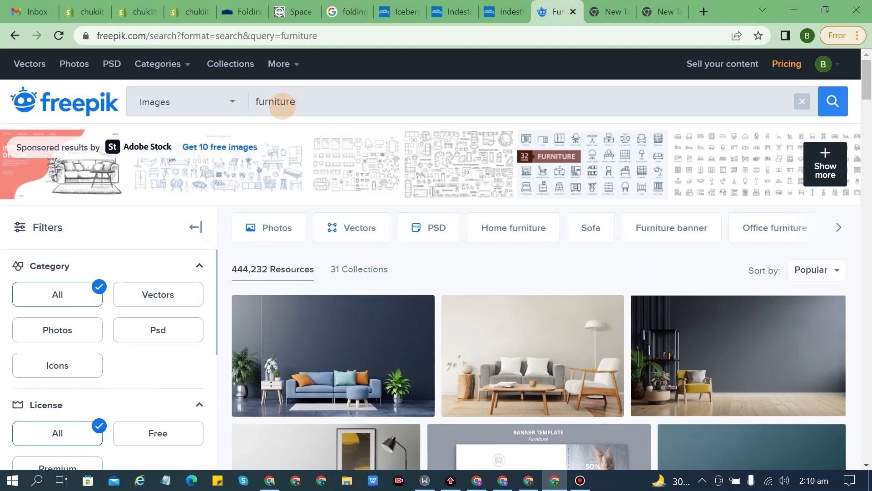
left_click_drag(100, 36, 336, 119)
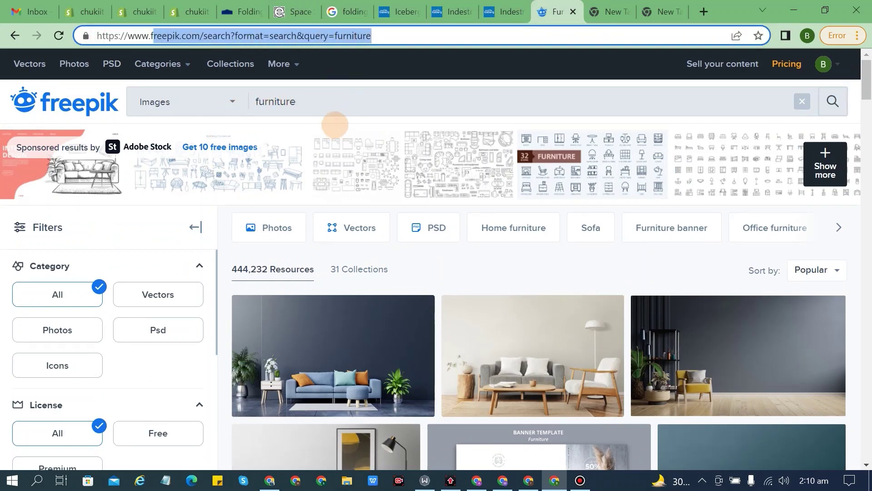
left_click(334, 125)
scroll(385, 216, "down", 7)
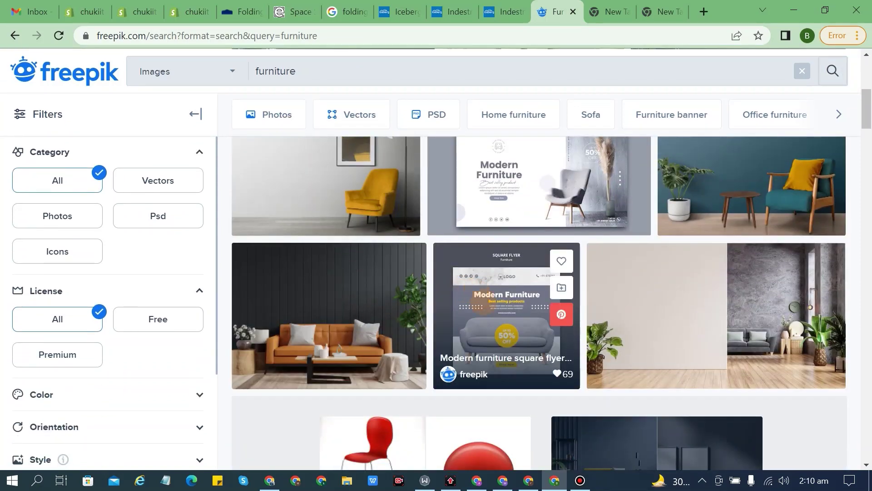
scroll(482, 296, "down", 3)
scroll(482, 296, "up", 3)
scroll(591, 282, "down", 10)
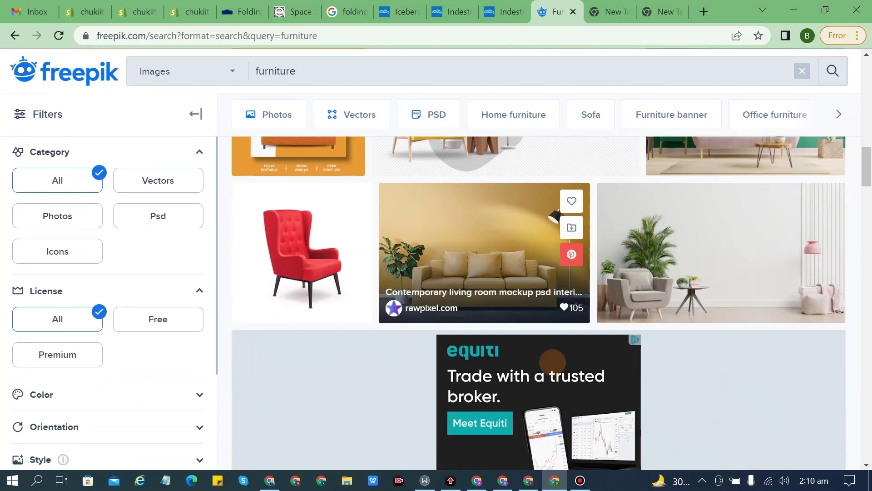
scroll(552, 362, "down", 10)
scroll(444, 216, "up", 8)
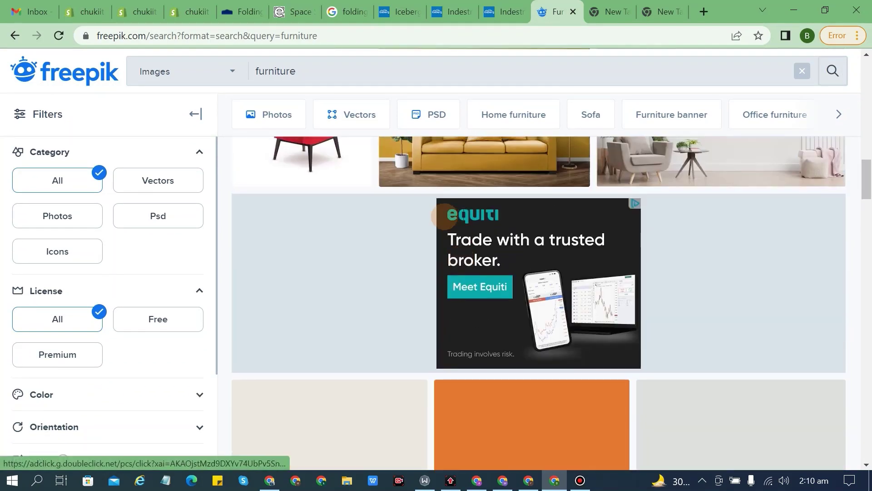
scroll(444, 217, "up", 15)
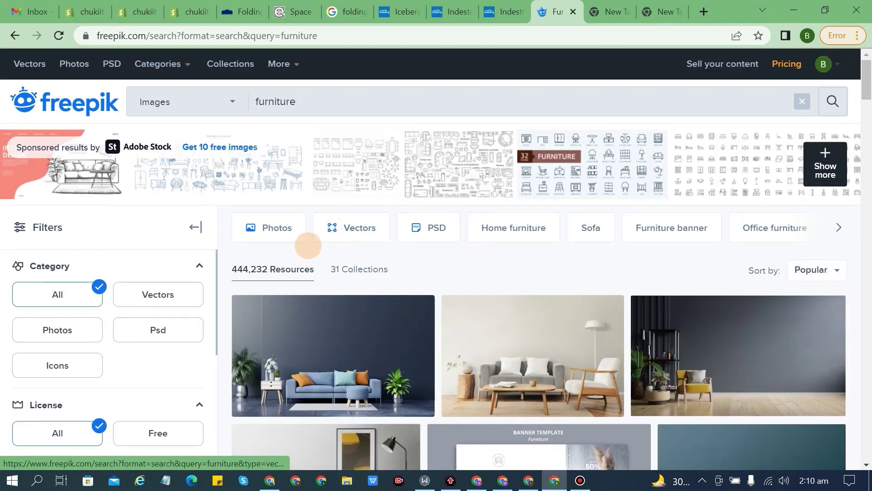
Step: Back in the Shopify theme editor, open the free images collection for the Image banner section's first image
left_click(191, 11)
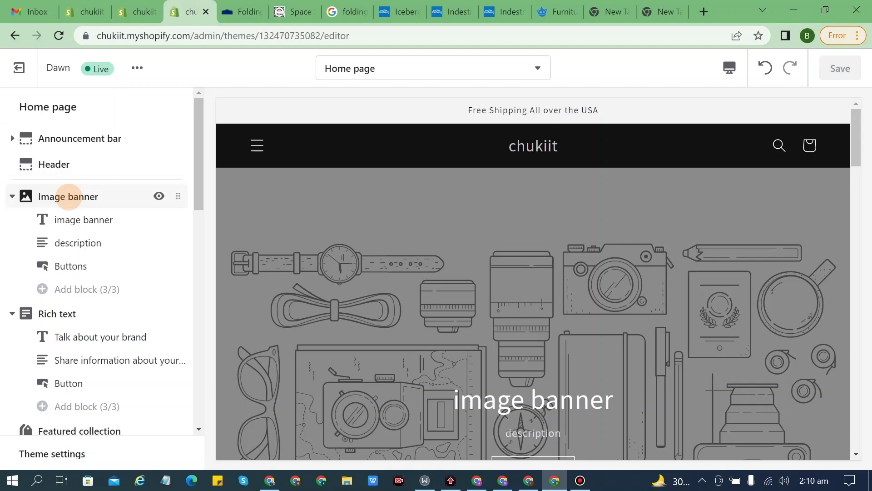
left_click(68, 196)
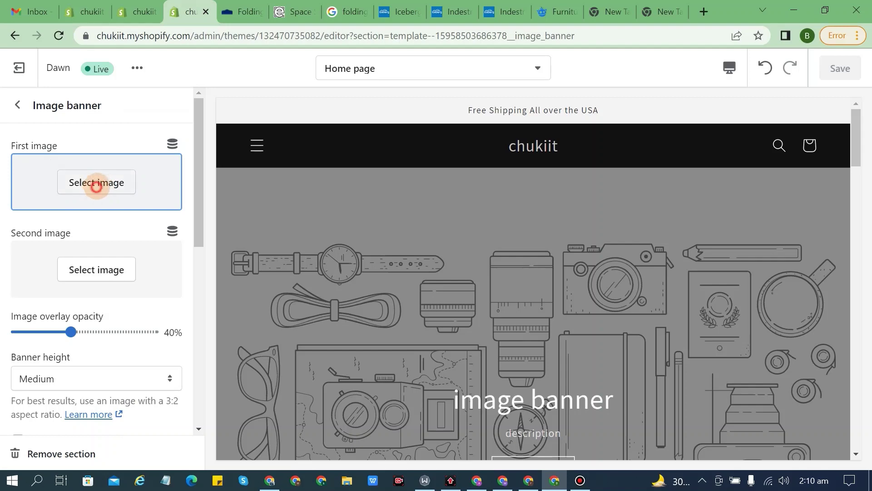
left_click(95, 184)
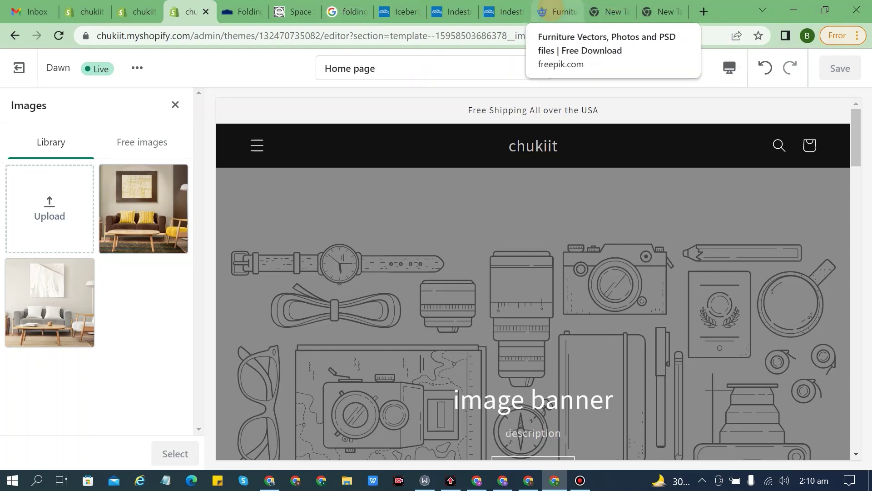
left_click(130, 139)
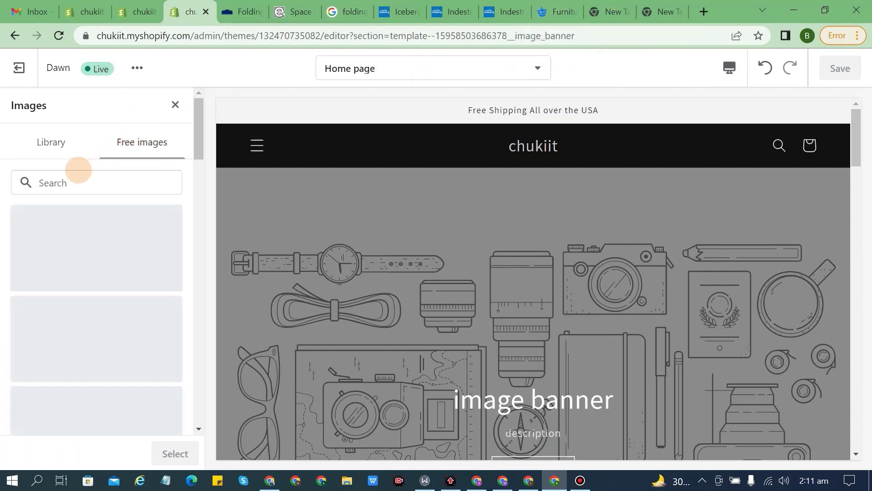
Step: Copy the search term "furniture" from Freepik and search Shopify's free images with it
left_click(556, 4)
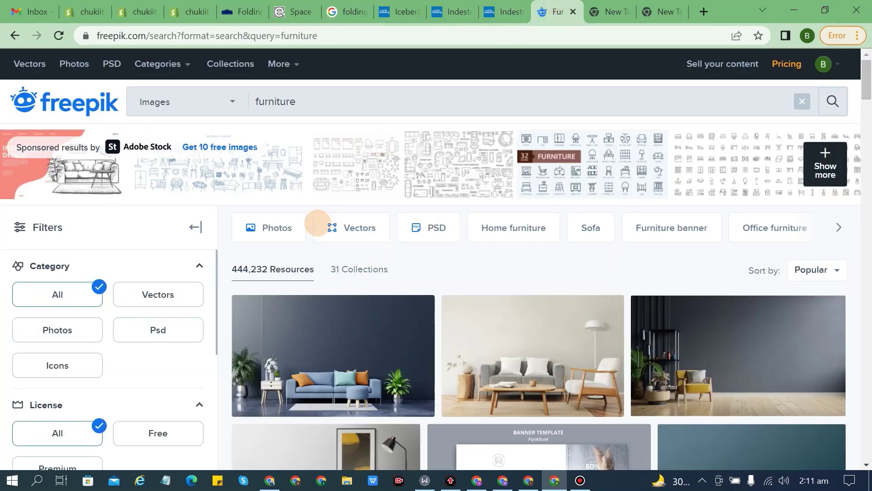
left_click_drag(303, 100, 232, 95)
key("ctrl+c")
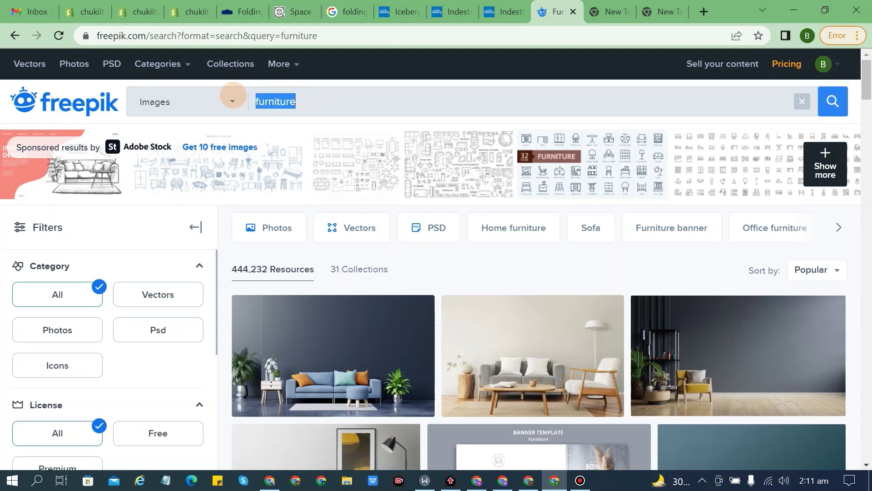
left_click(200, 10)
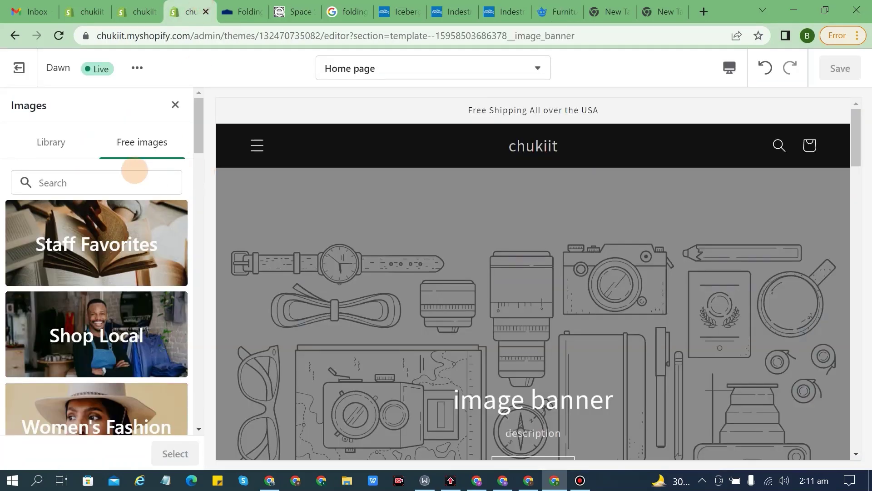
left_click(133, 184)
key("ctrl+v")
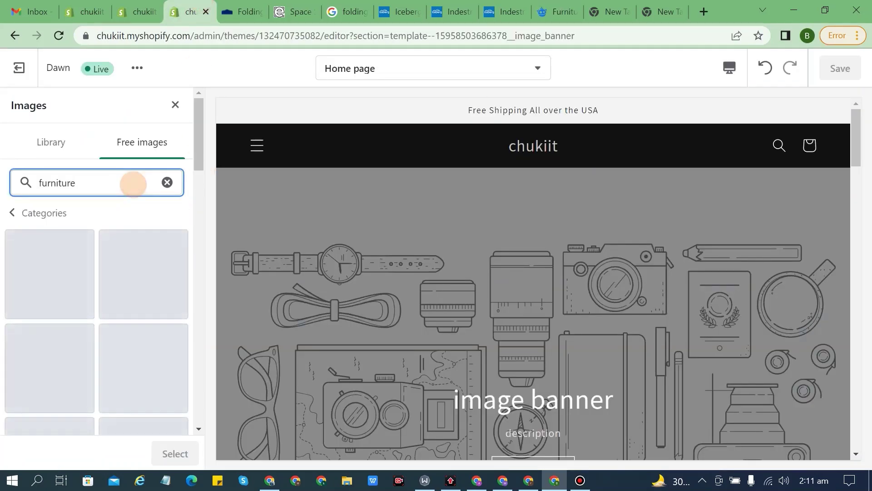
Step: Try the free furniture images of the wooden armchair and of the grey and yellow pillows as the banner's first image
scroll(133, 183, "down", 6)
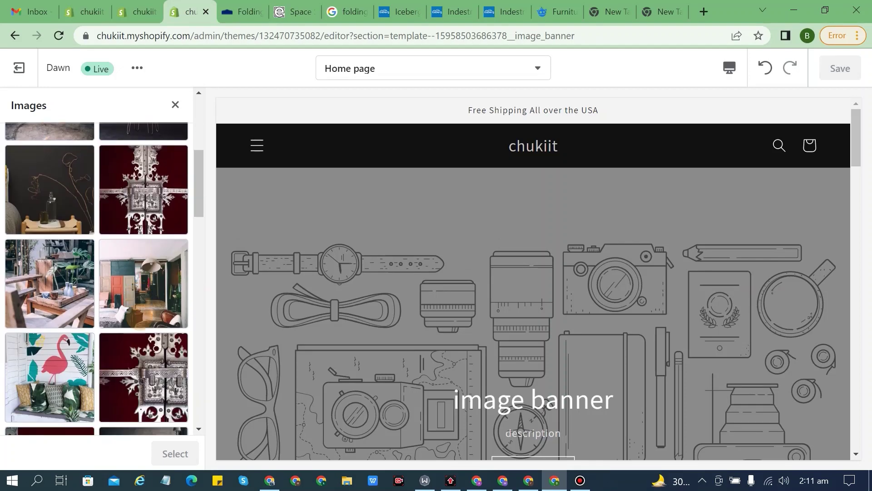
scroll(135, 337, "down", 7)
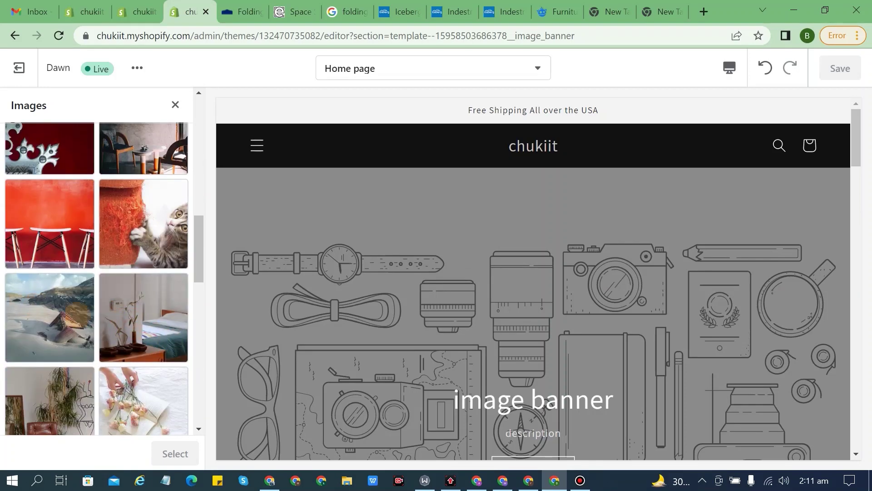
left_click(143, 148)
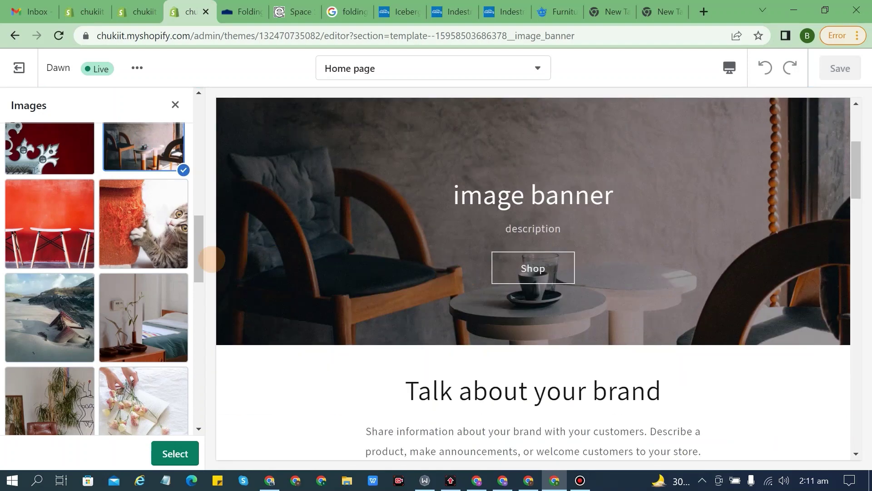
scroll(136, 318, "down", 4)
left_click(157, 395)
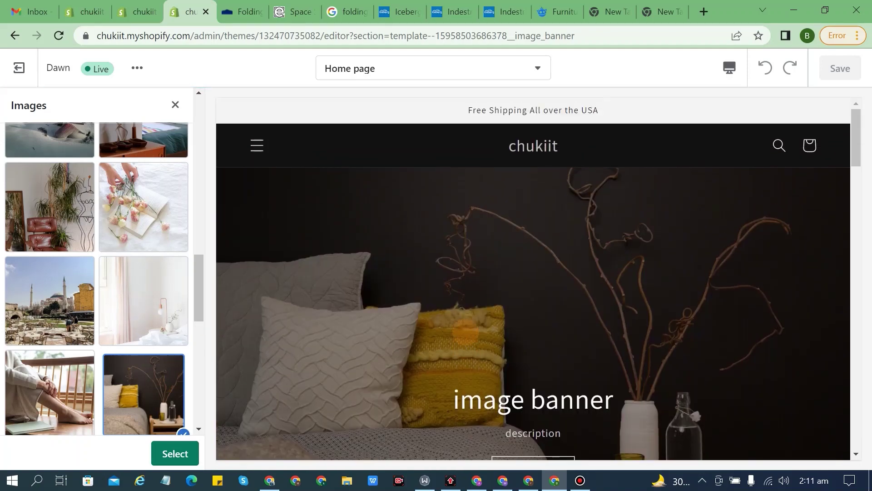
scroll(195, 288, "up", 15)
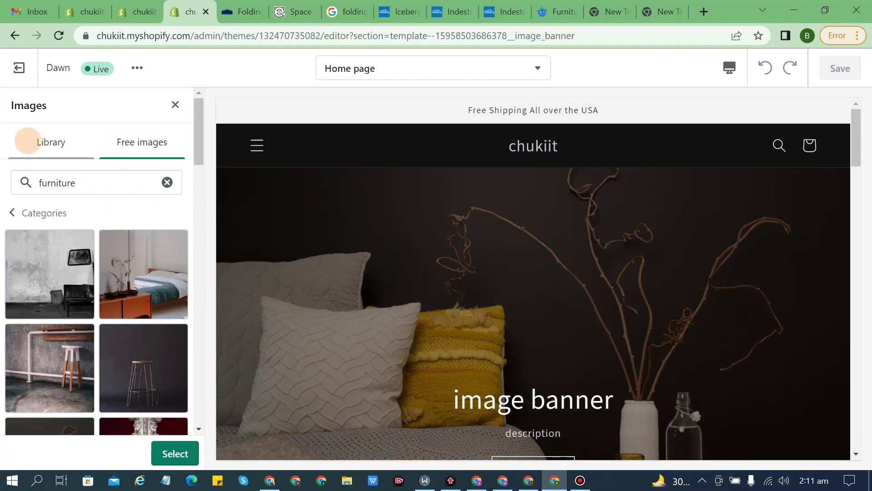
Step: Set the banner's first image to the library picture of the brown sofa with yellow cushions
left_click(28, 141)
left_click(144, 211)
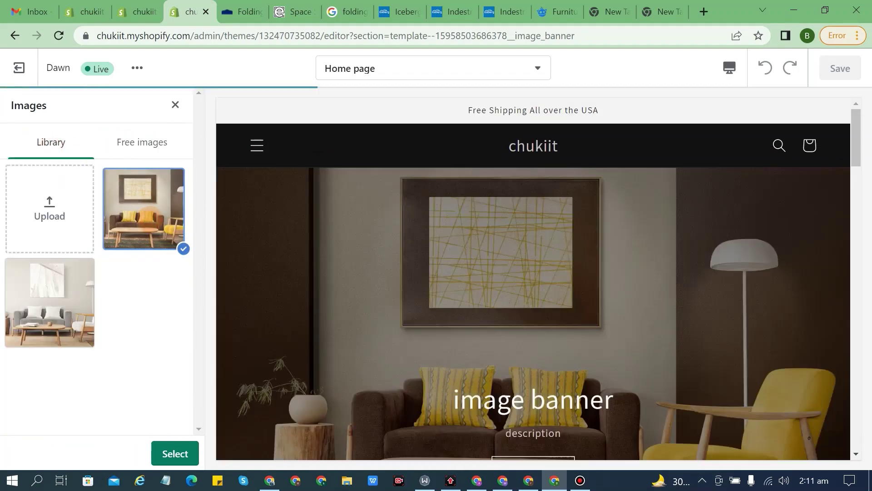
scroll(556, 317, "down", 3)
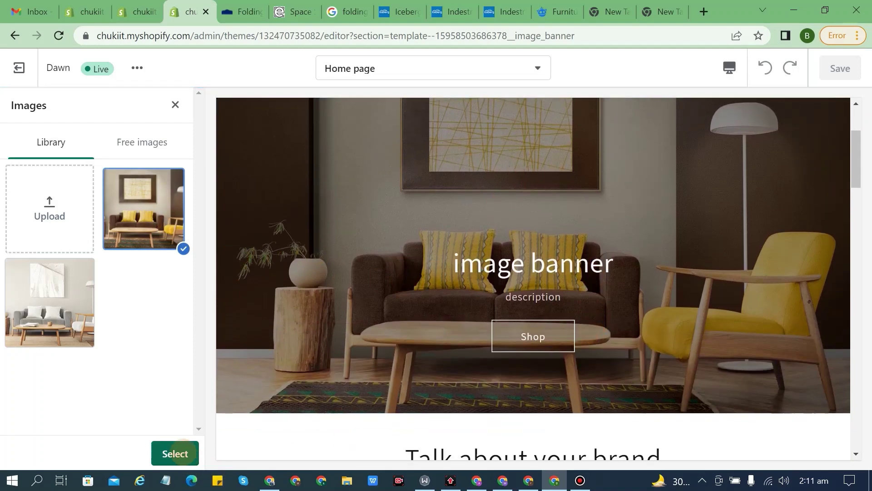
left_click(177, 453)
scroll(529, 255, "up", 3)
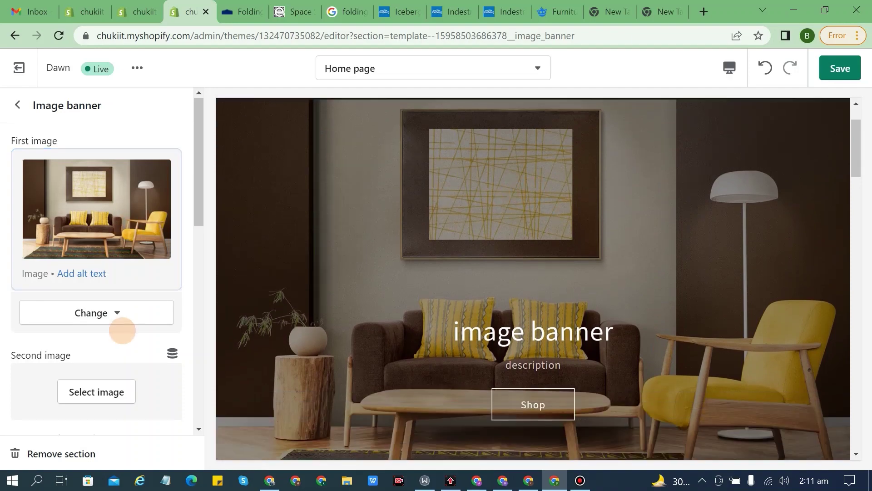
Step: Try the Large and Small banner heights on the Image banner and set the height back to Medium
scroll(121, 332, "down", 5)
left_click(79, 303)
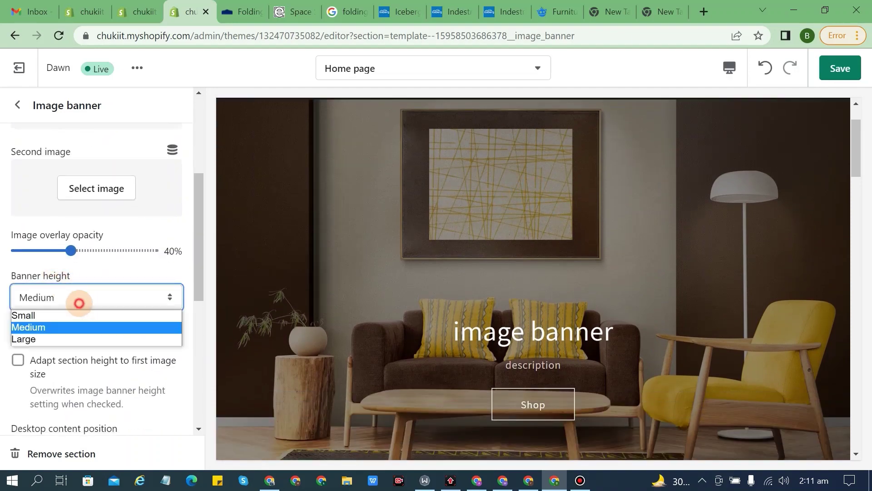
left_click(53, 339)
left_click(74, 300)
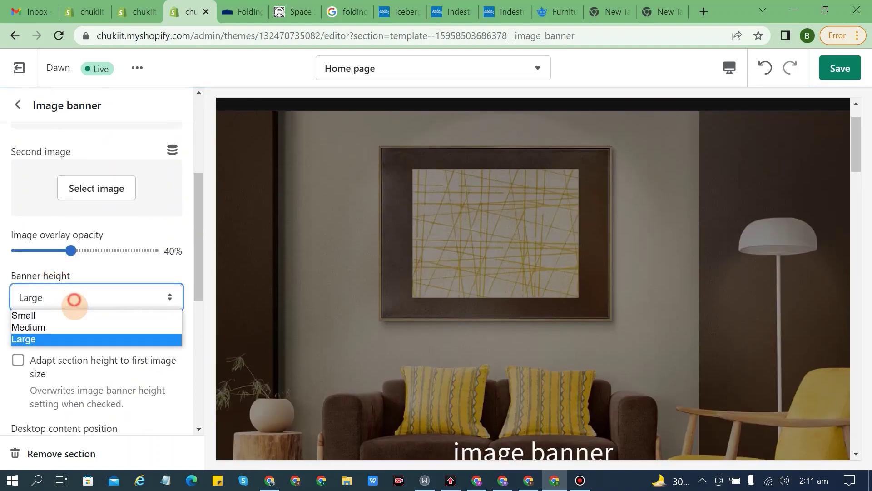
left_click(64, 315)
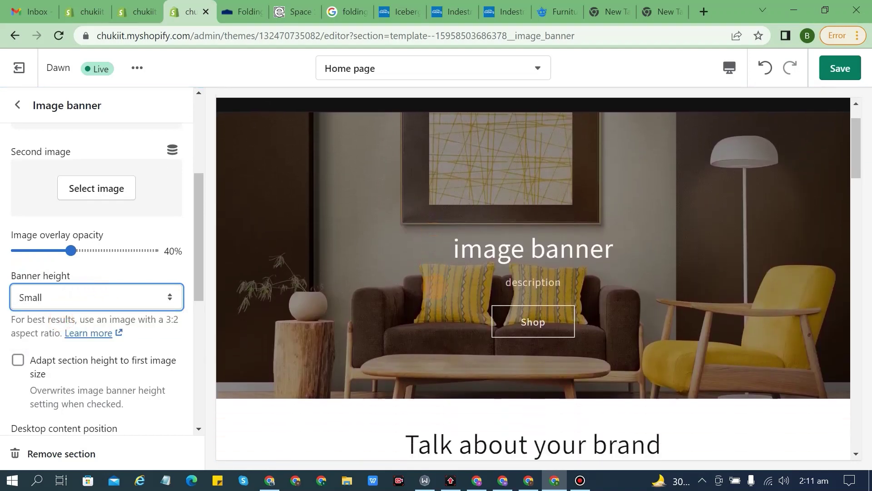
left_click(152, 295)
left_click(60, 325)
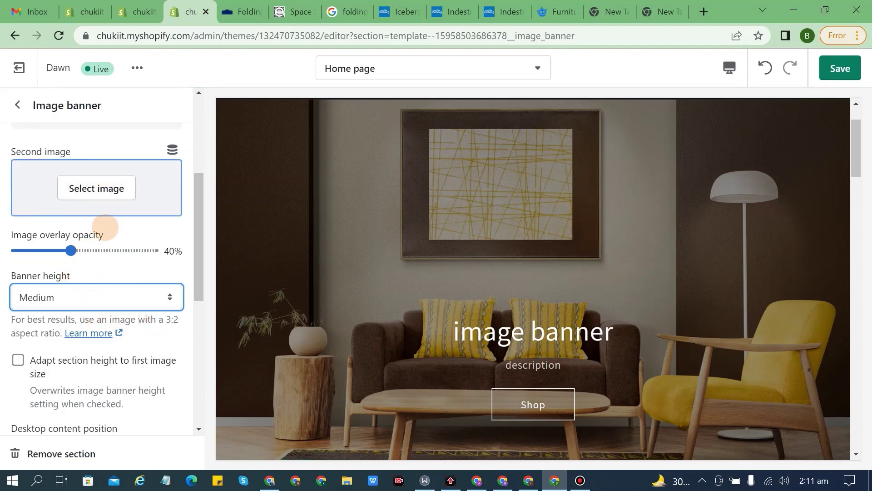
Step: Set the banner's second image to the library picture of the grey sofa with white cushions and save the theme
scroll(88, 146, "up", 3)
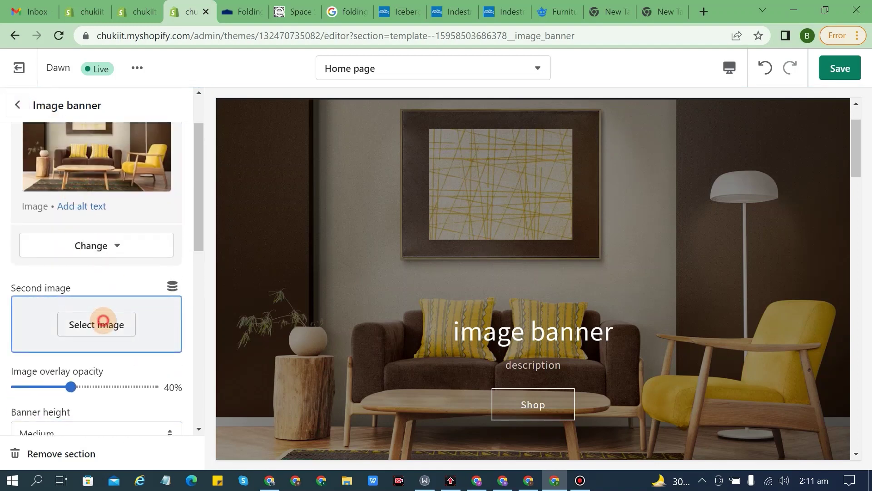
left_click(103, 321)
left_click(50, 302)
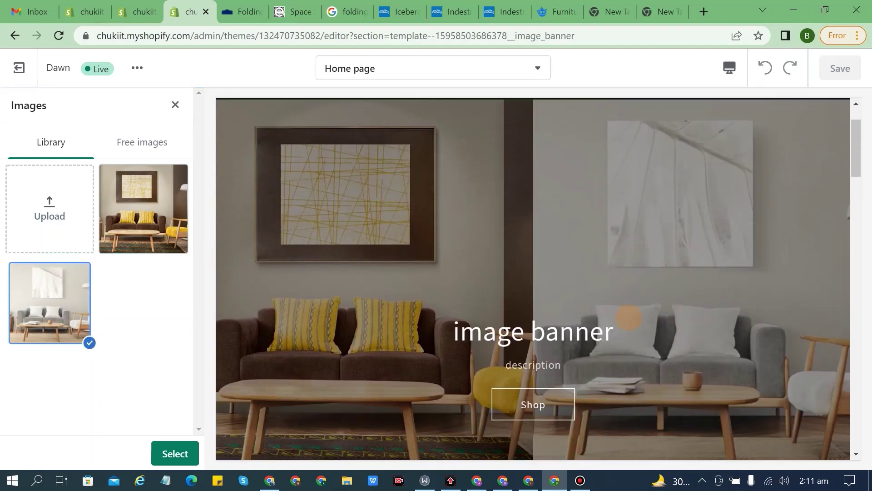
scroll(628, 317, "down", 2)
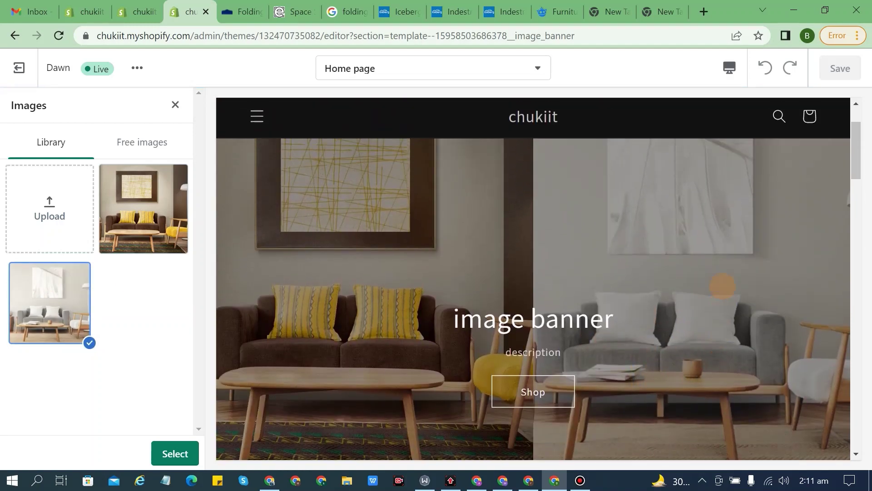
scroll(534, 271, "down", 2)
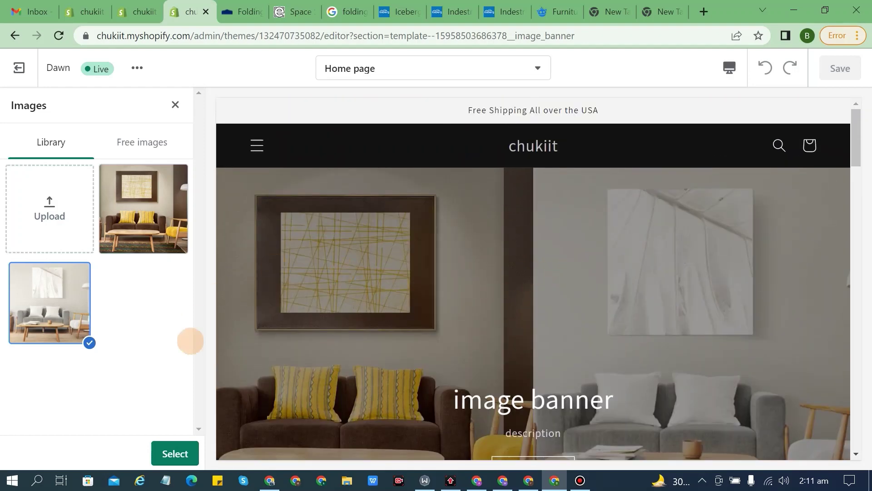
scroll(640, 338, "down", 2)
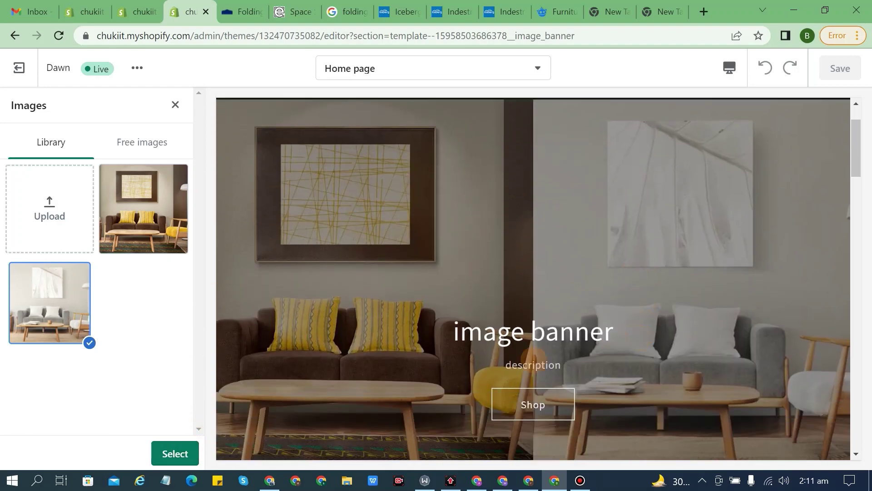
left_click(175, 453)
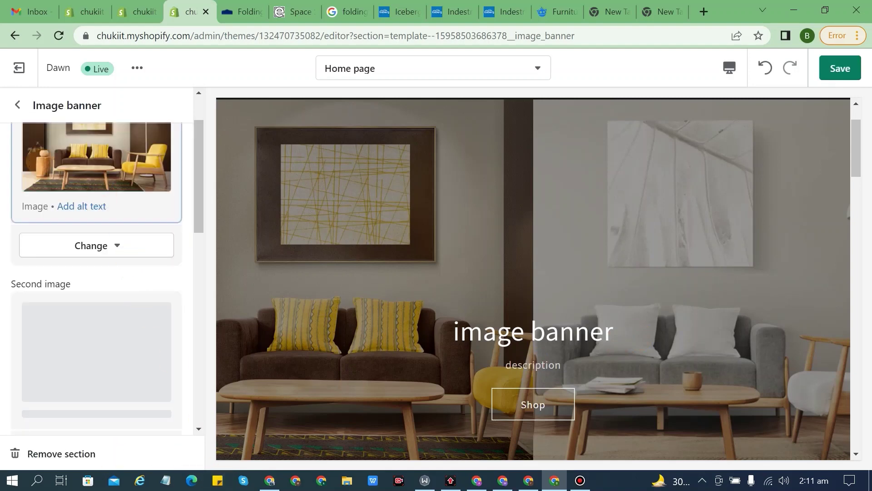
left_click(17, 104)
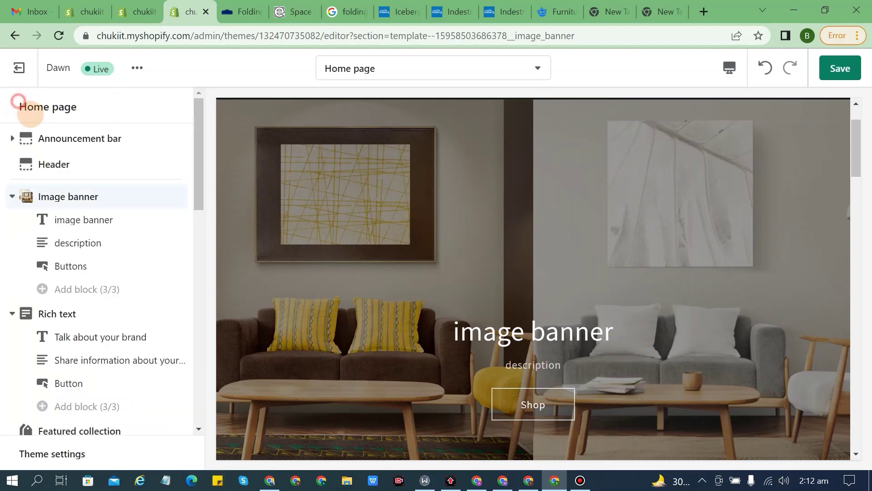
left_click(840, 68)
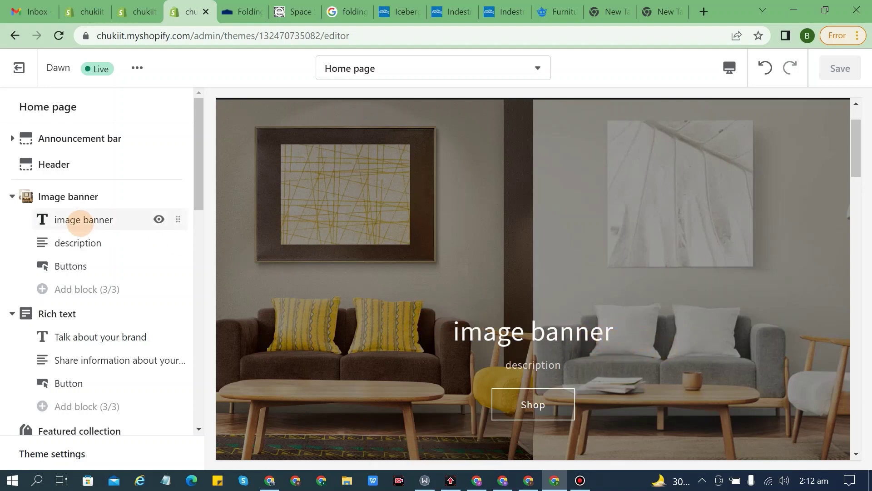
Step: Replace the banner heading with "Proving Best Folding Furniture in USA", copied from the address bar of the last browser tab
left_click(101, 220)
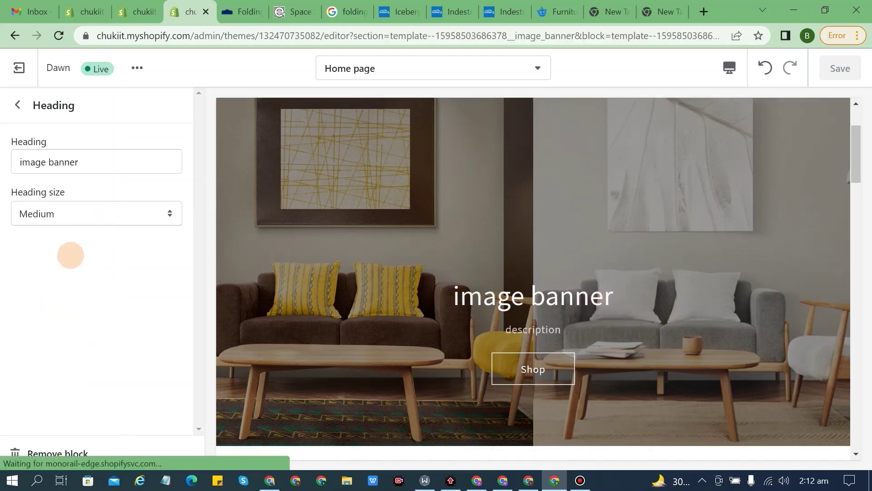
triple_click(102, 163)
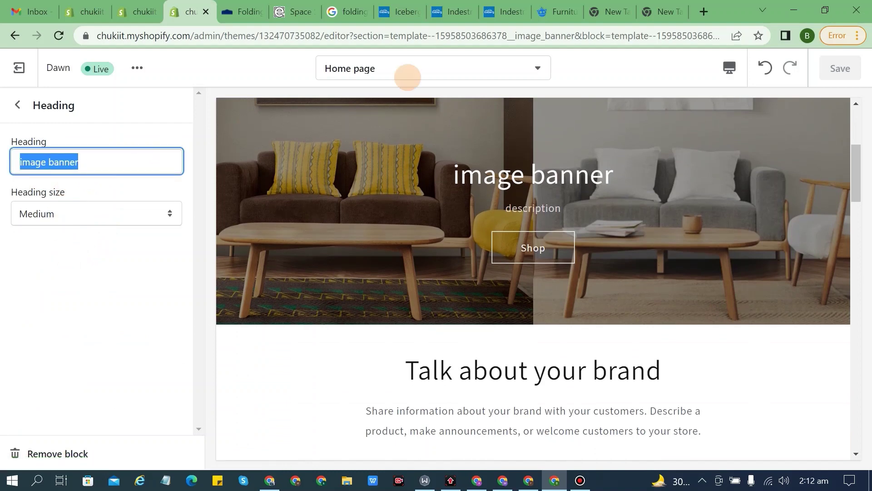
left_click(675, 6)
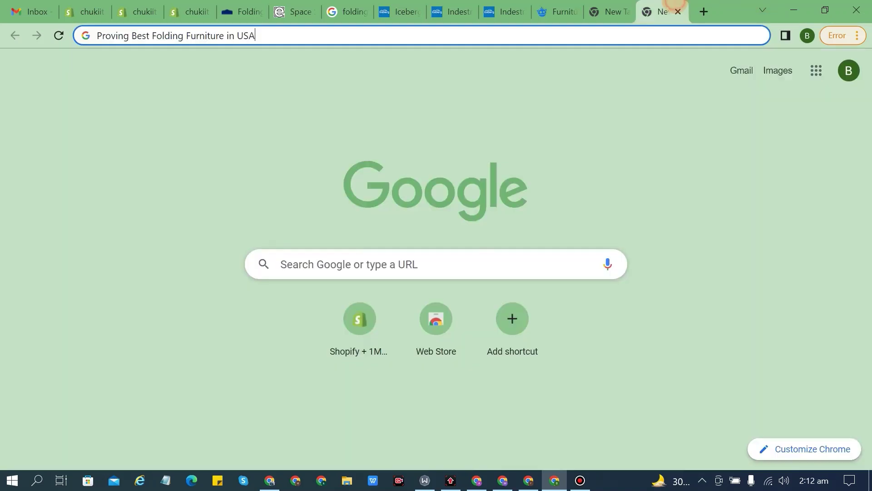
triple_click(263, 33)
key("ctrl+c")
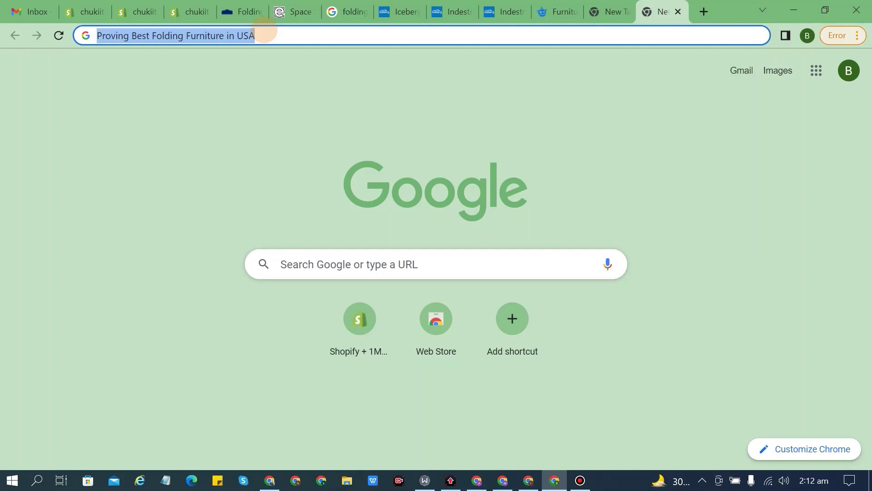
left_click(171, 9)
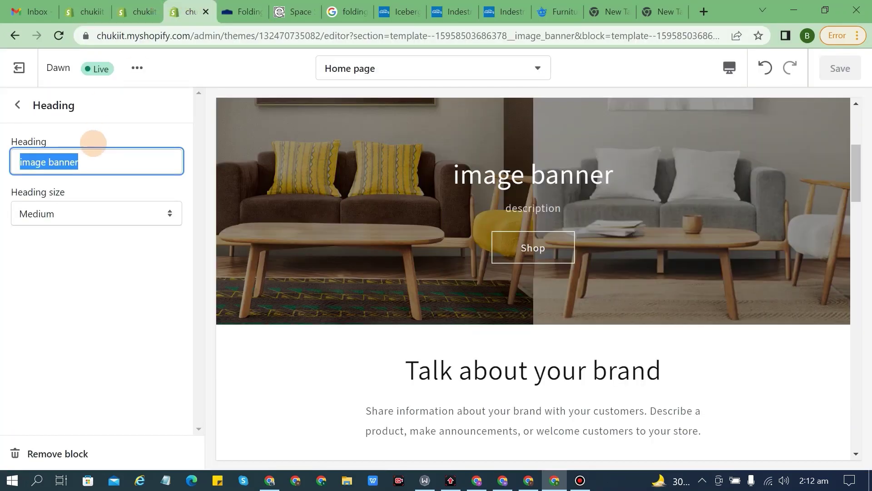
key("ctrl+v")
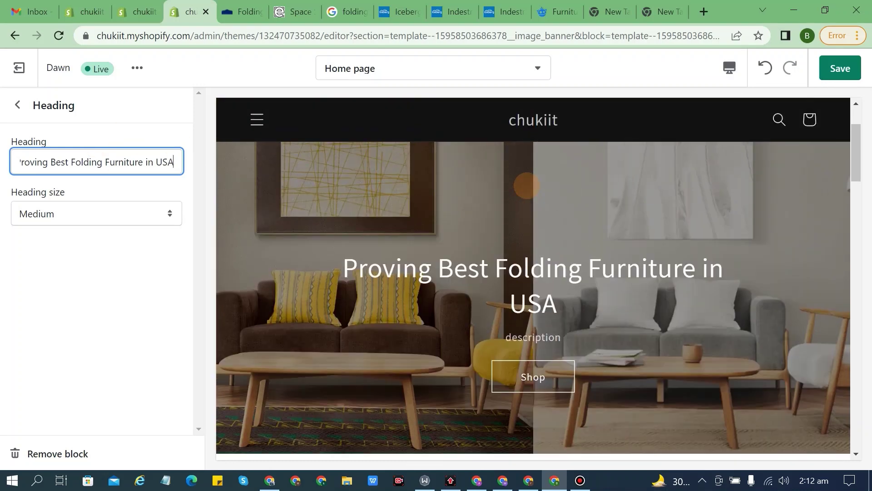
Step: Compare the Small and Medium heading sizes and set the banner heading to Small
left_click(79, 213)
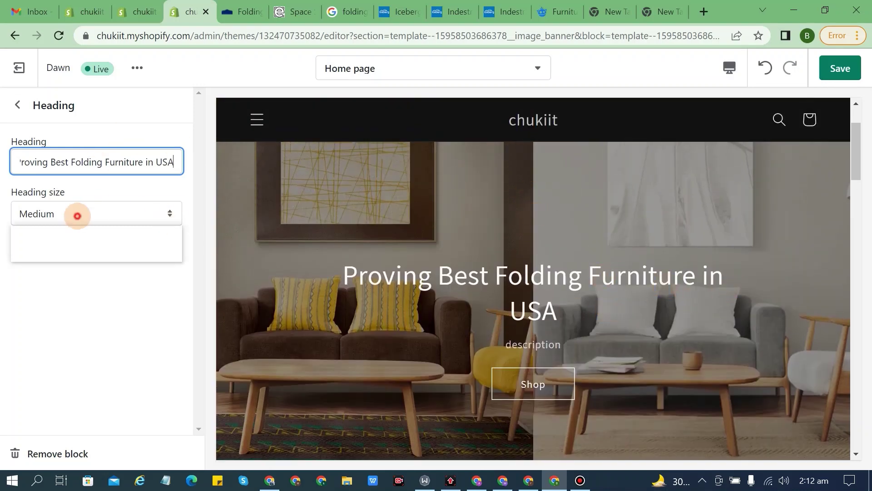
left_click(66, 232)
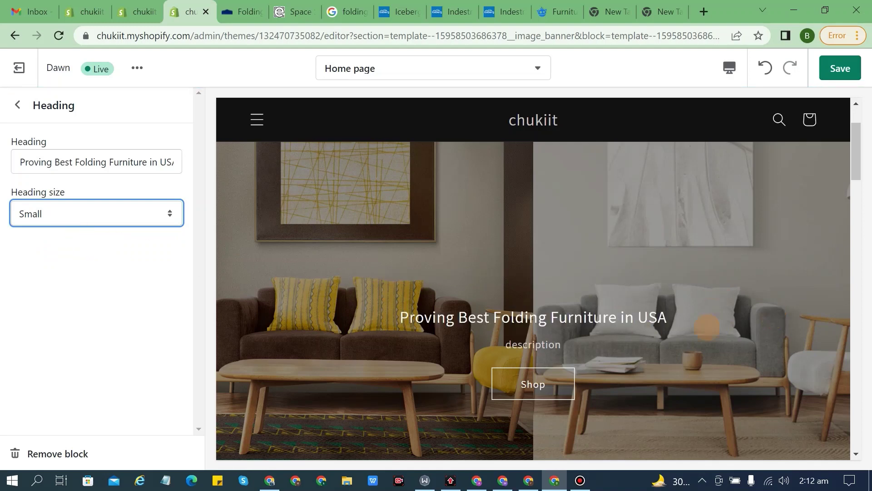
left_click(64, 219)
left_click(64, 240)
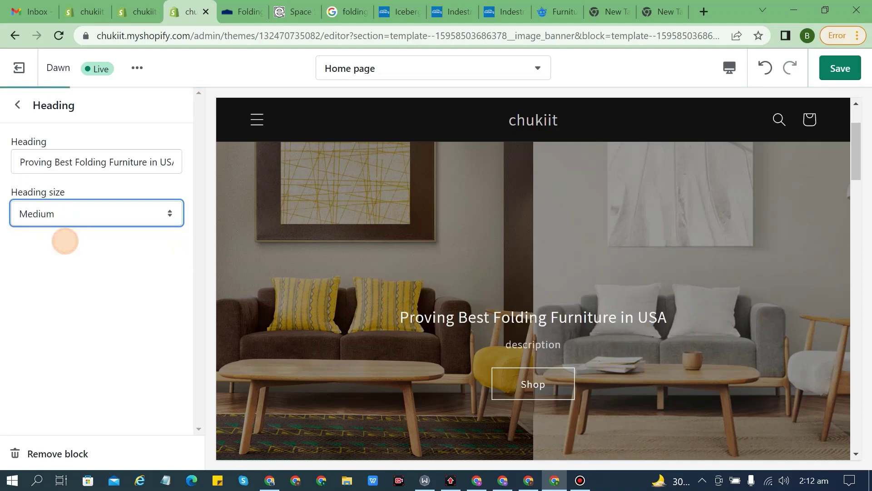
left_click(84, 212)
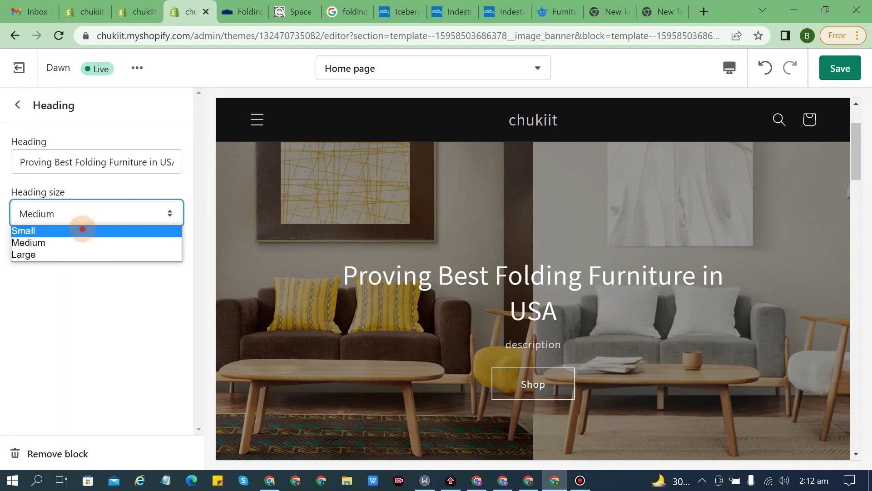
left_click(81, 227)
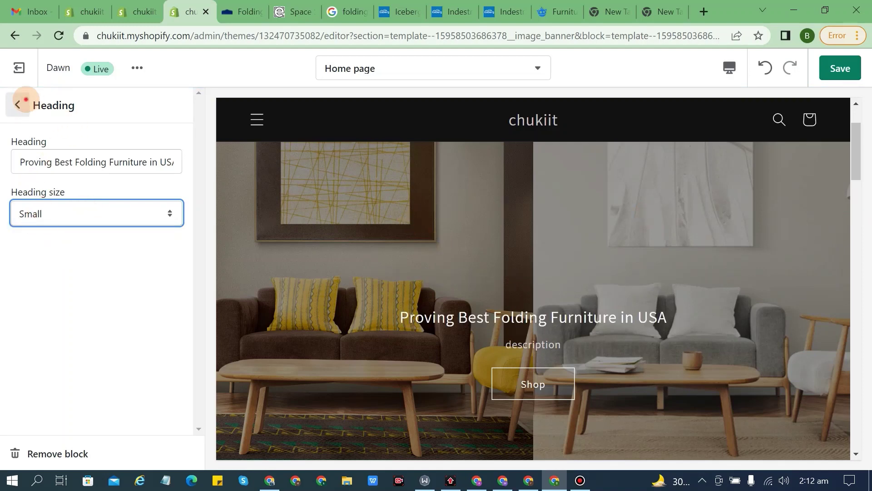
left_click(19, 104)
Step: Replace the banner description with "Thoughtfully Designed Tables, Chairs, Beds, and More.", copied from the address bar of the other new browser tab
left_click(609, 11)
left_click(402, 36)
key("ctrl+c")
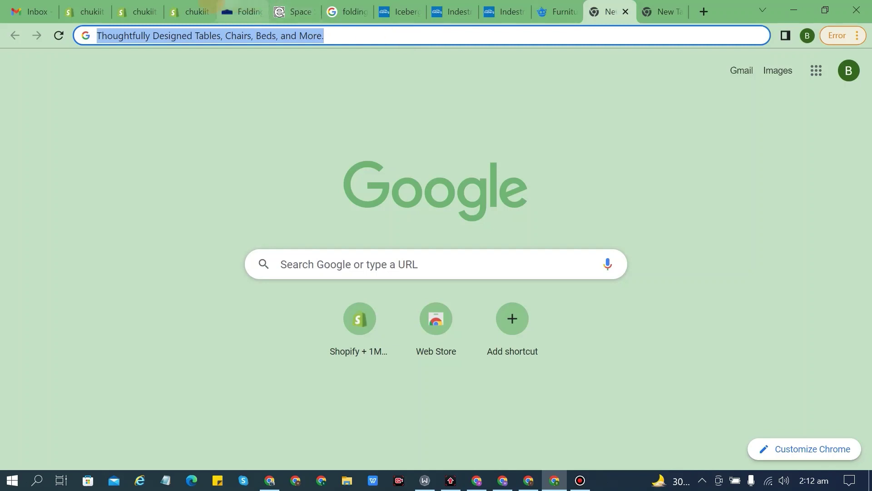
left_click(192, 7)
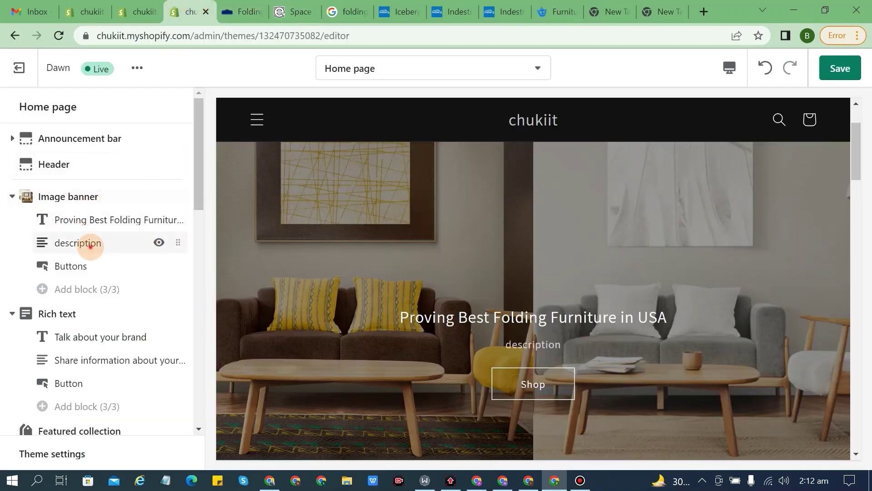
left_click(91, 243)
double_click(77, 160)
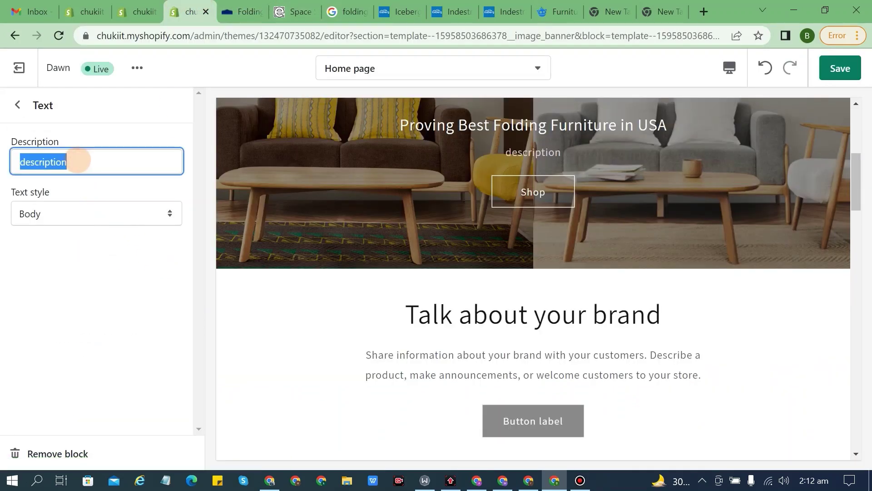
key("ctrl+v")
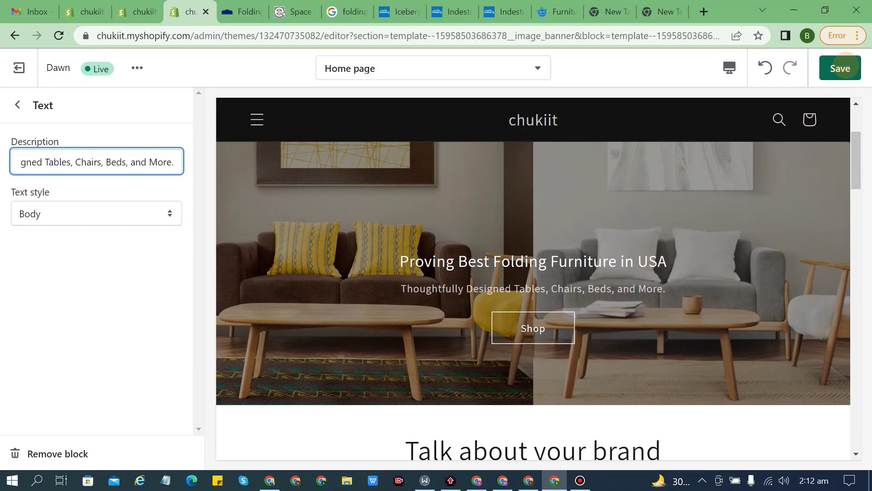
Step: Save the new banner description, compare its Subtitle and Uppercase text styles in the preview, and set the style to Uppercase
left_click(841, 68)
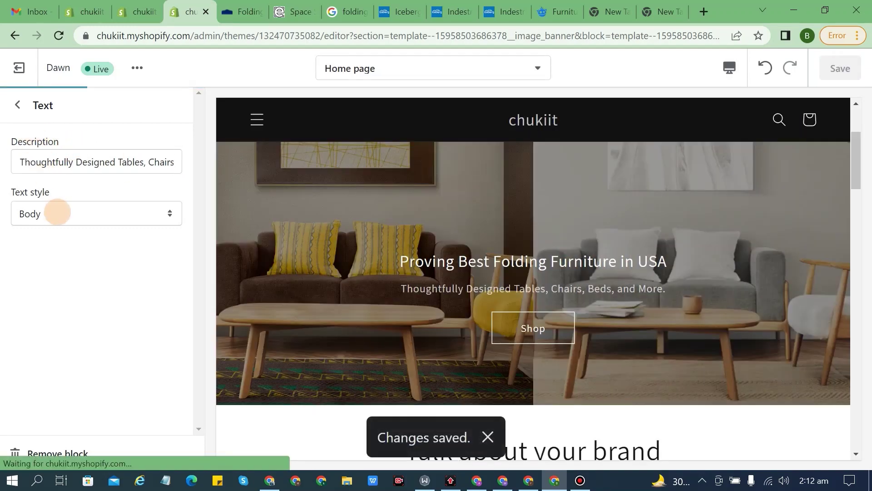
left_click(57, 214)
left_click(63, 245)
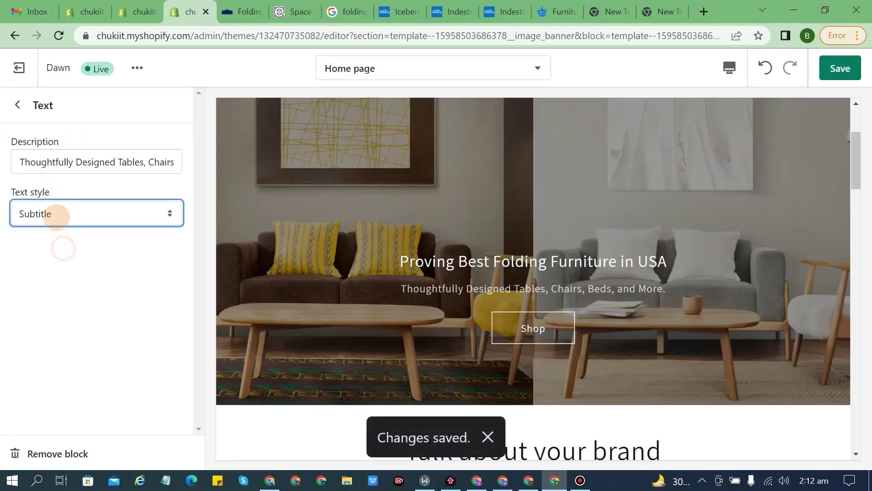
left_click(57, 213)
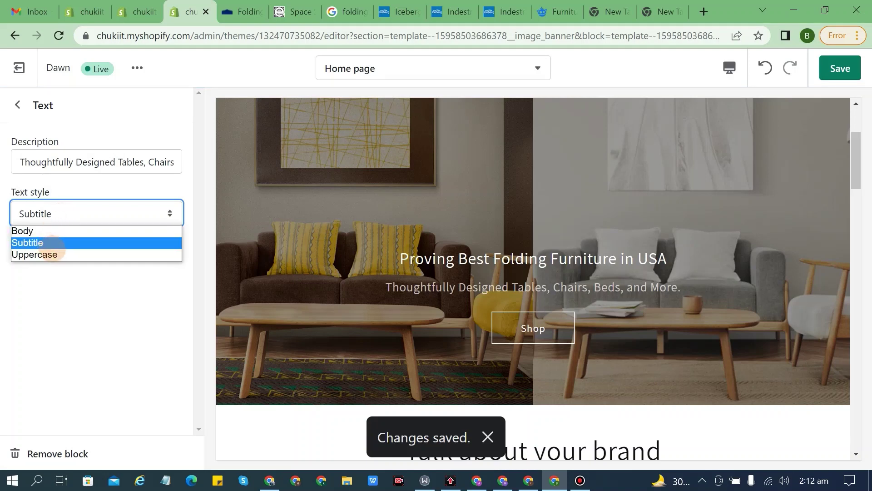
left_click(54, 254)
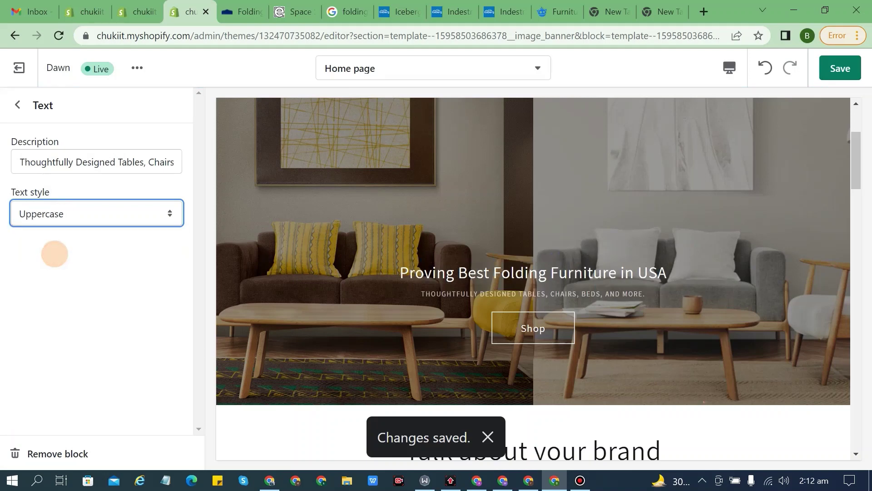
left_click(72, 219)
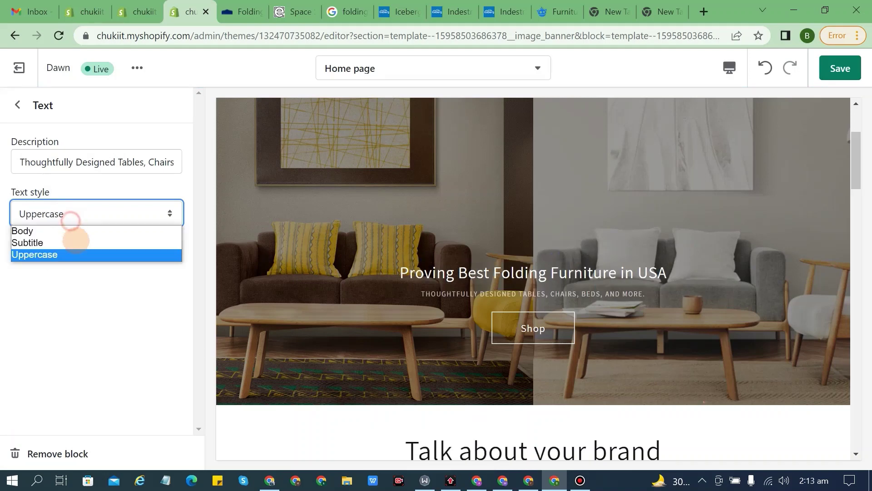
left_click(75, 244)
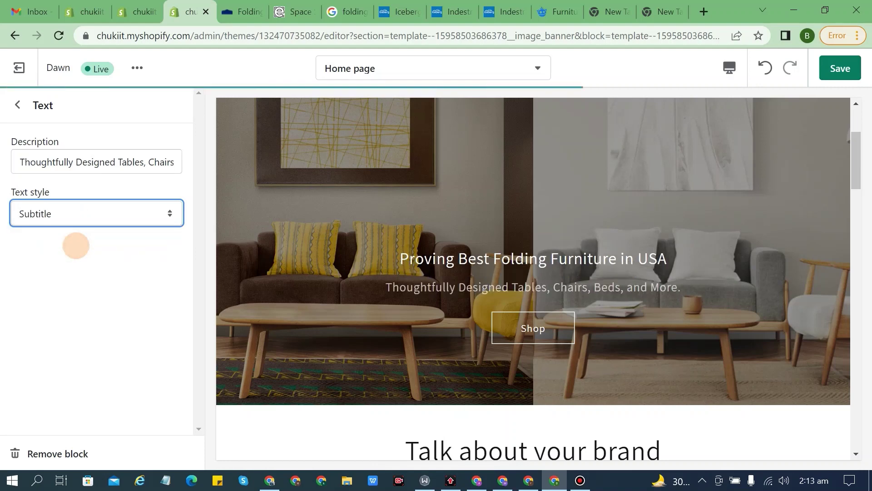
left_click(70, 214)
left_click(70, 253)
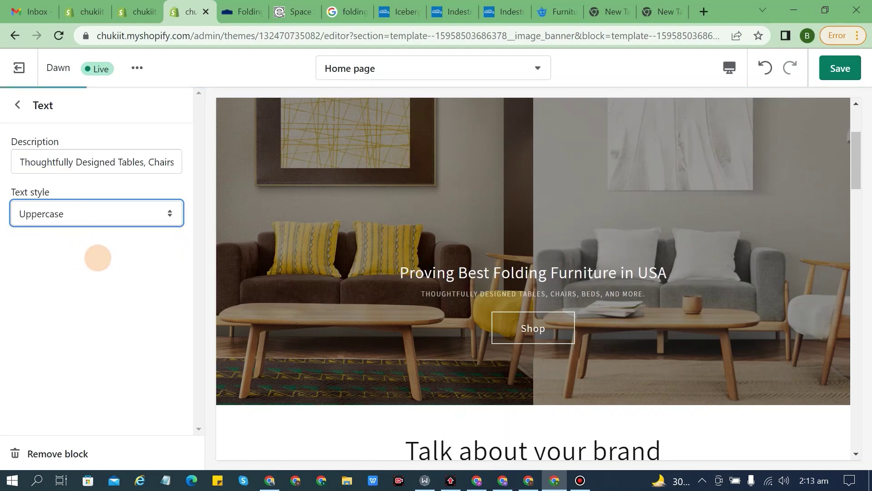
left_click(16, 104)
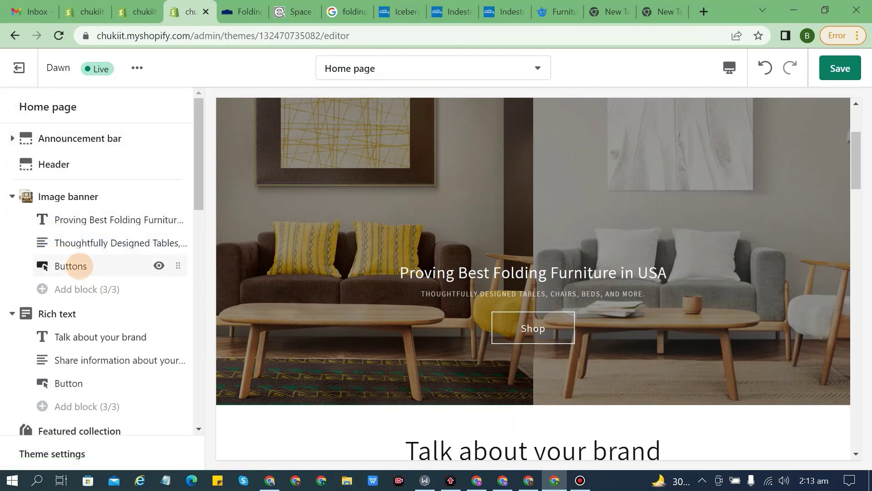
Step: Change the image banner's first button label to "Shop Now" and save the theme
left_click(72, 266)
left_click(62, 166)
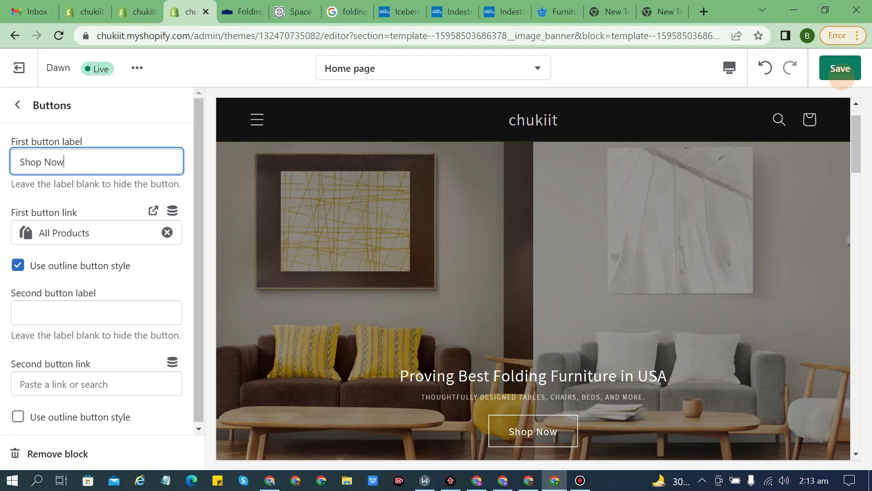
left_click(841, 69)
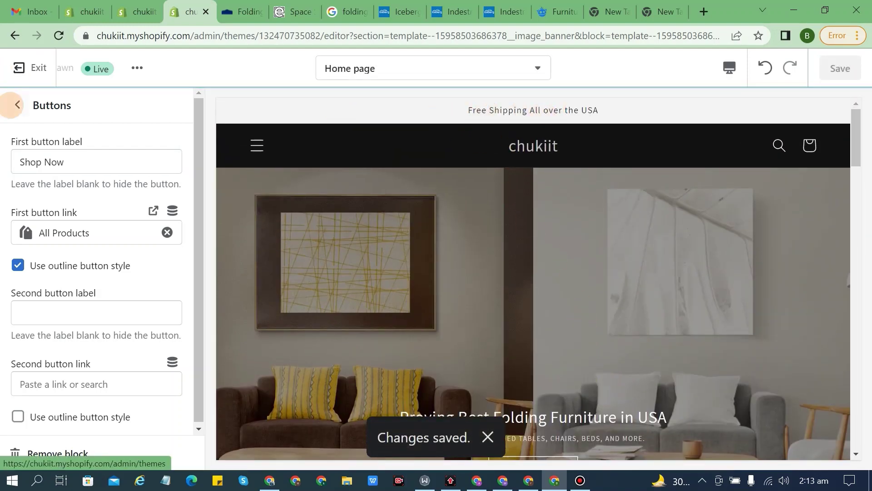
left_click(17, 105)
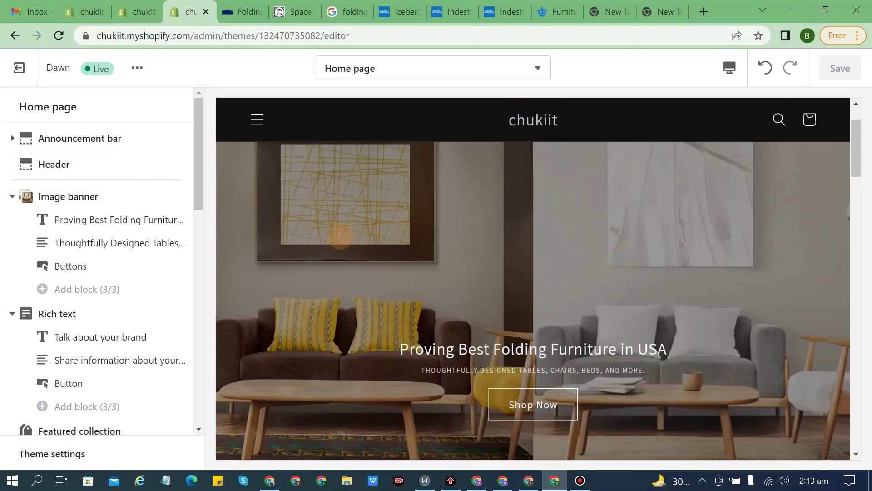
Step: Review the image banner's heading, description and Shop Now button in the home page preview
left_click(103, 222)
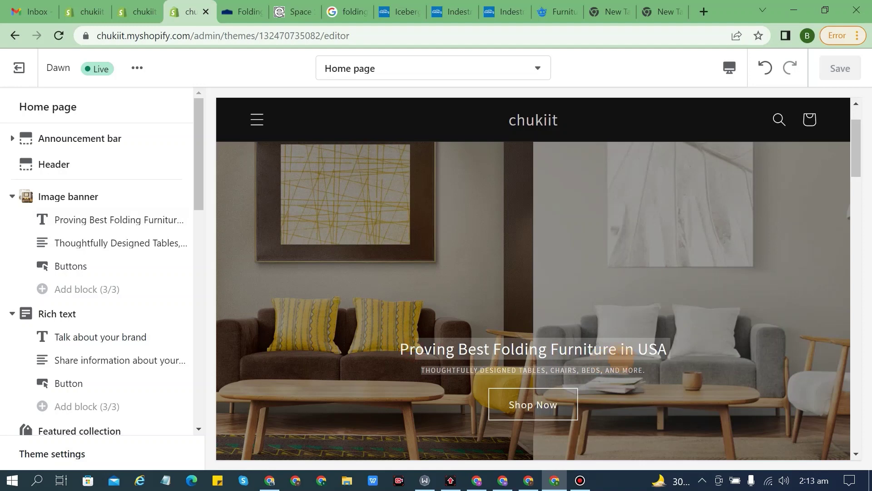
left_click(609, 350)
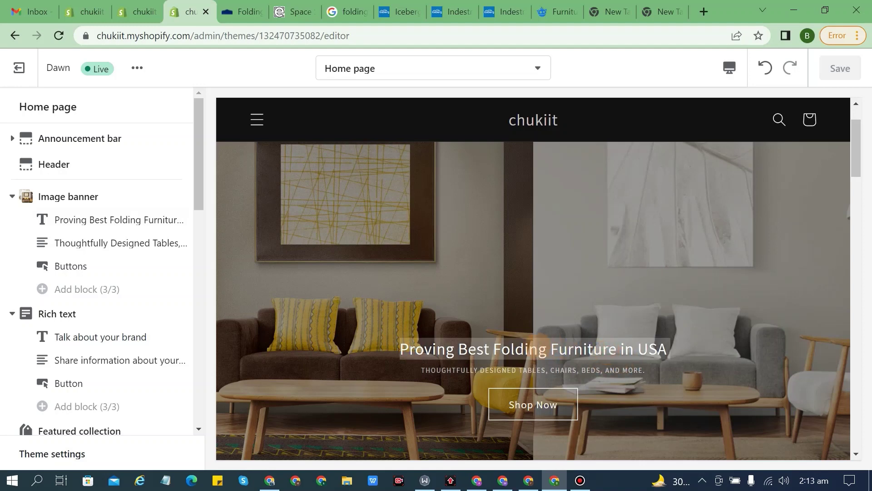
left_click(538, 344)
left_click(464, 374)
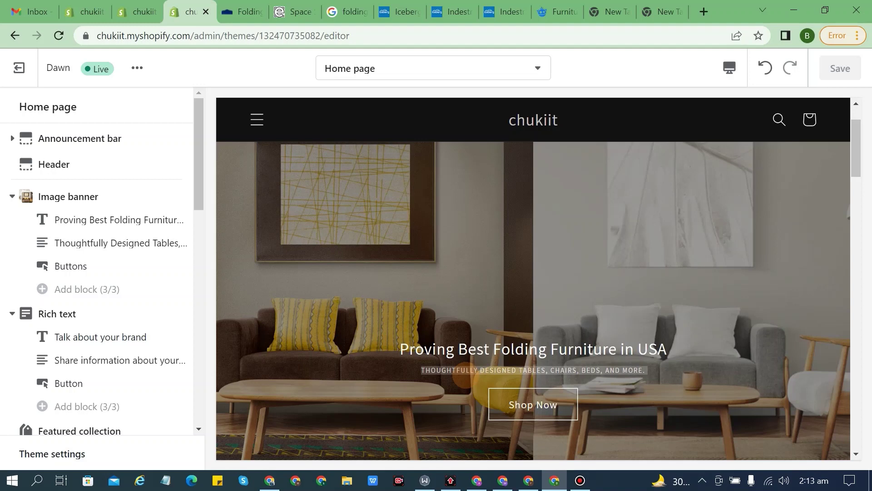
left_click(551, 358)
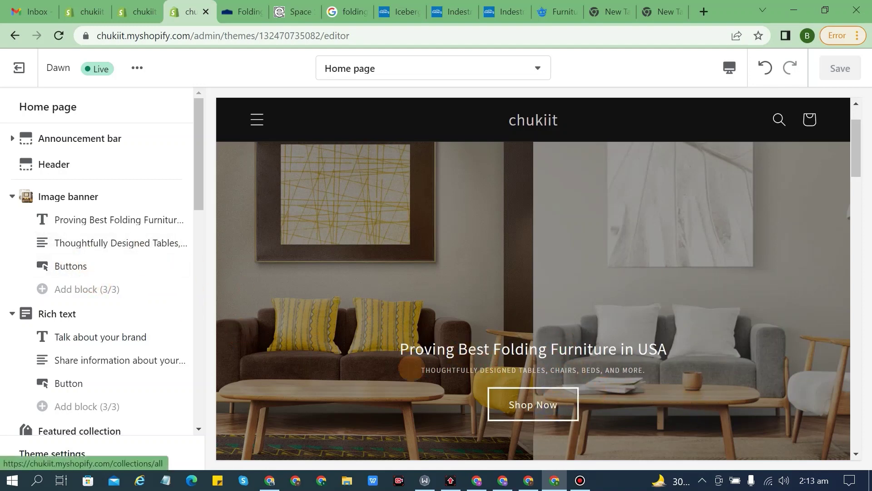
scroll(111, 240, "down", 2)
scroll(383, 277, "down", 5)
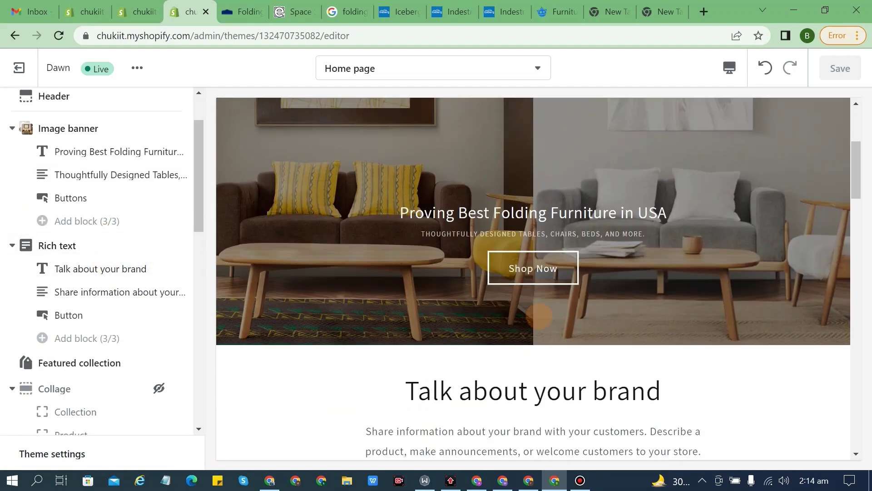
scroll(616, 325, "up", 6)
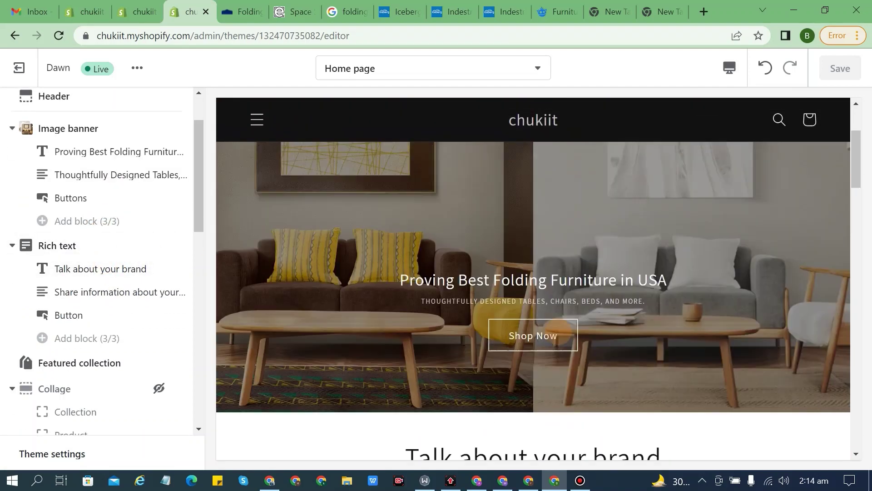
Step: Examine the rich text section's placeholder heading, description and button together with the banner above it in the preview
scroll(549, 197, "down", 6)
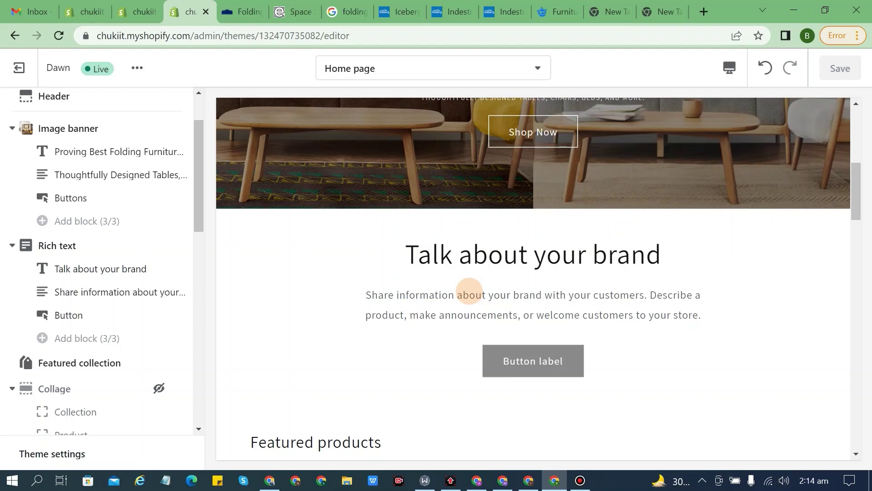
left_click_drag(404, 245, 722, 318)
left_click(624, 298)
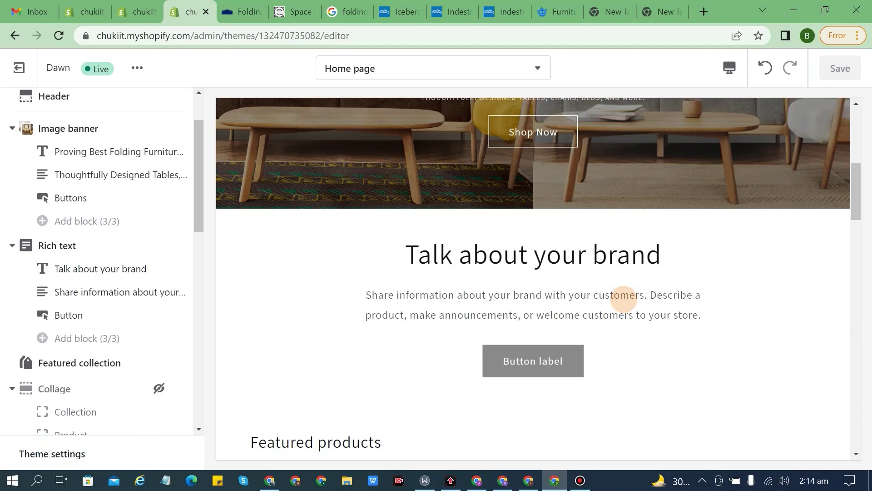
scroll(623, 299, "up", 6)
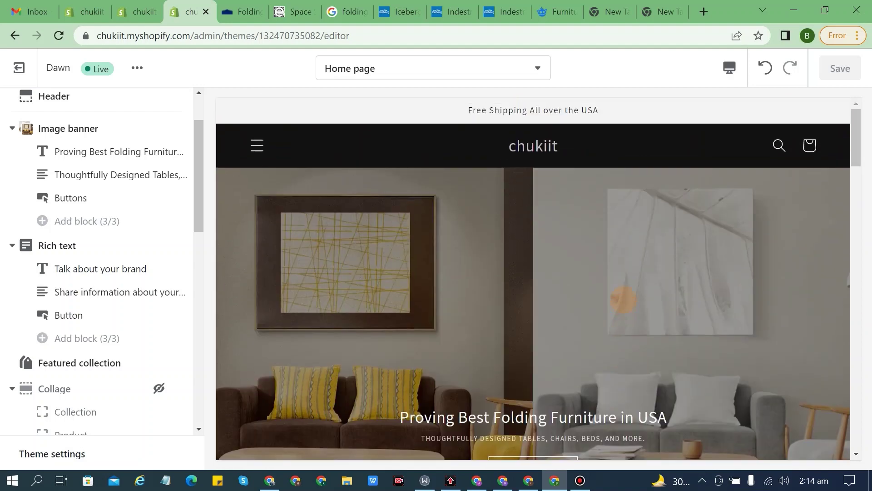
scroll(590, 434, "down", 2)
scroll(590, 434, "down", 3)
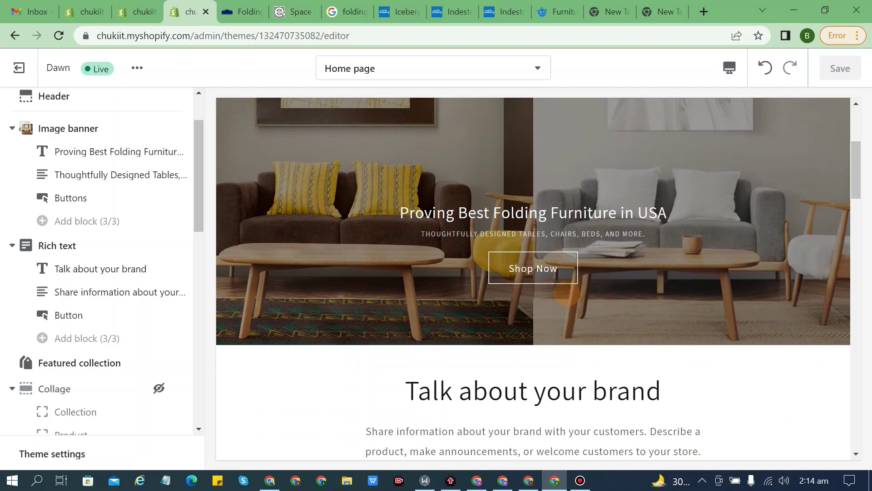
scroll(568, 291, "down", 3)
scroll(569, 293, "up", 7)
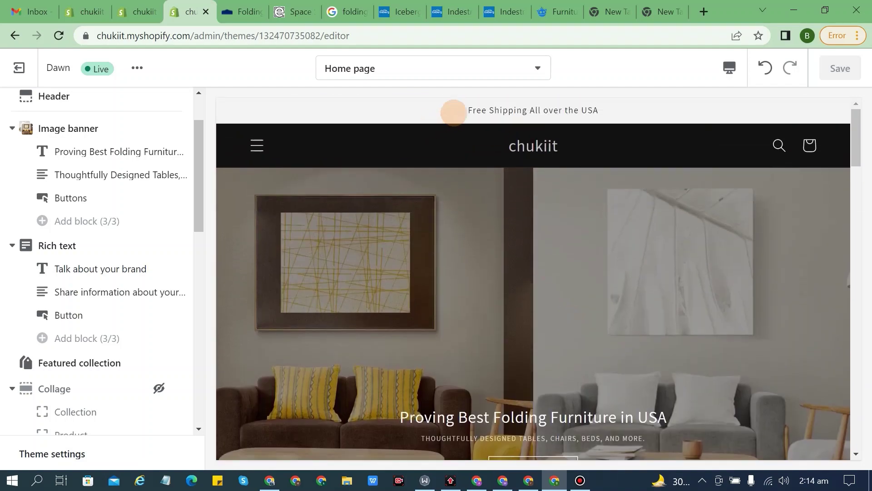
scroll(559, 199, "down", 7)
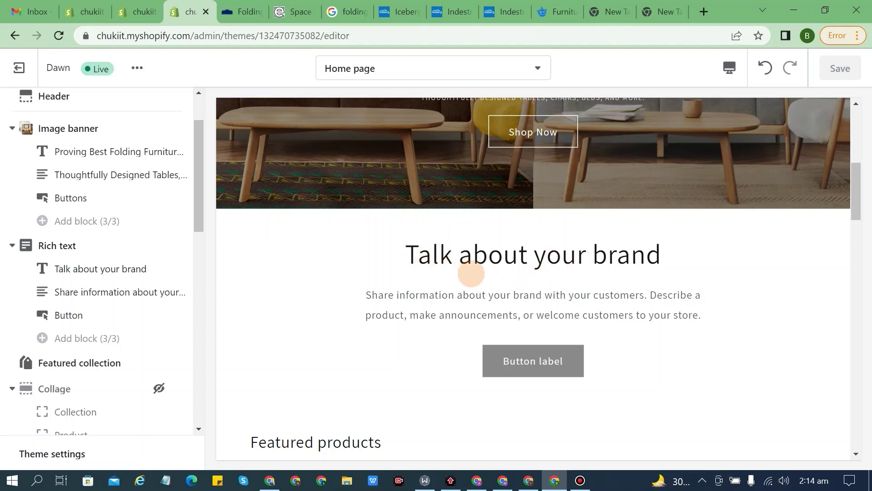
scroll(473, 260, "down", 3)
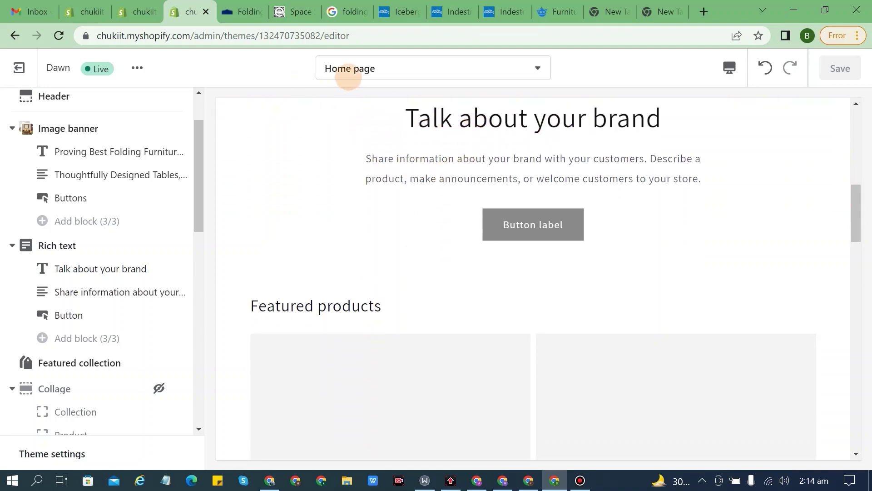
scroll(540, 224, "up", 6)
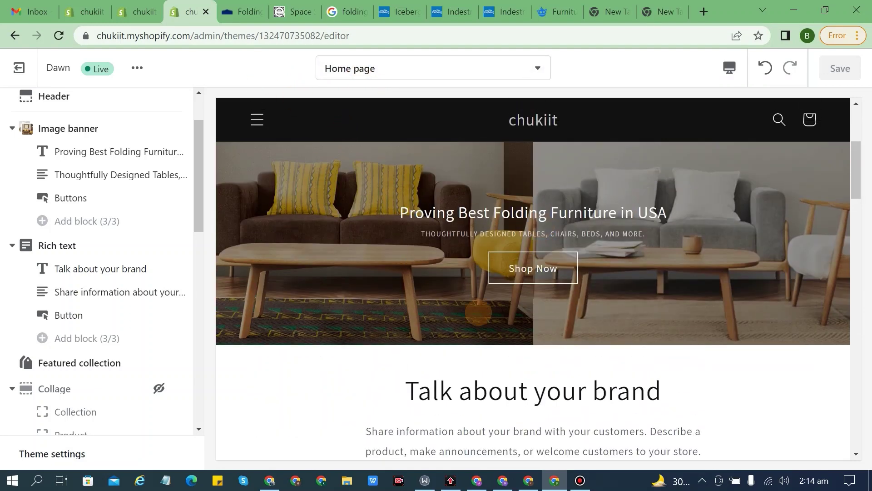
scroll(478, 312, "up", 2)
Step: Switch to Google, return to the web results for "folding furniture in usa" and look through the listed competitor stores
left_click(348, 11)
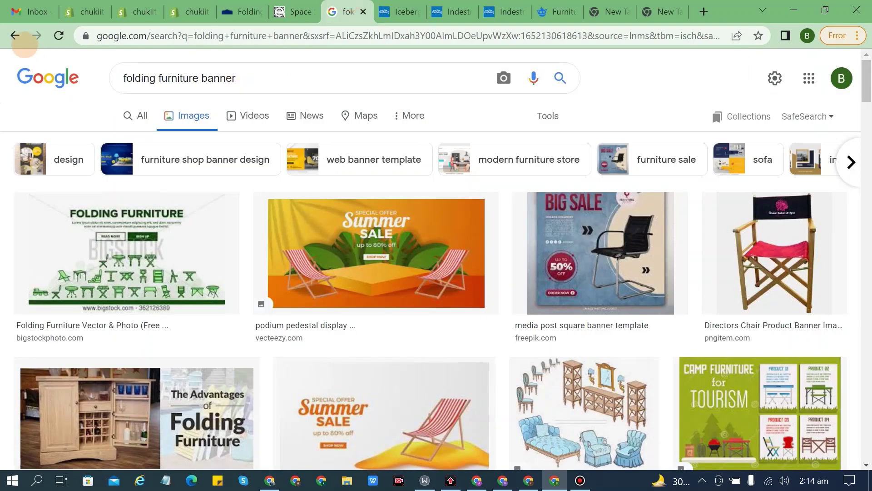
left_click(15, 35)
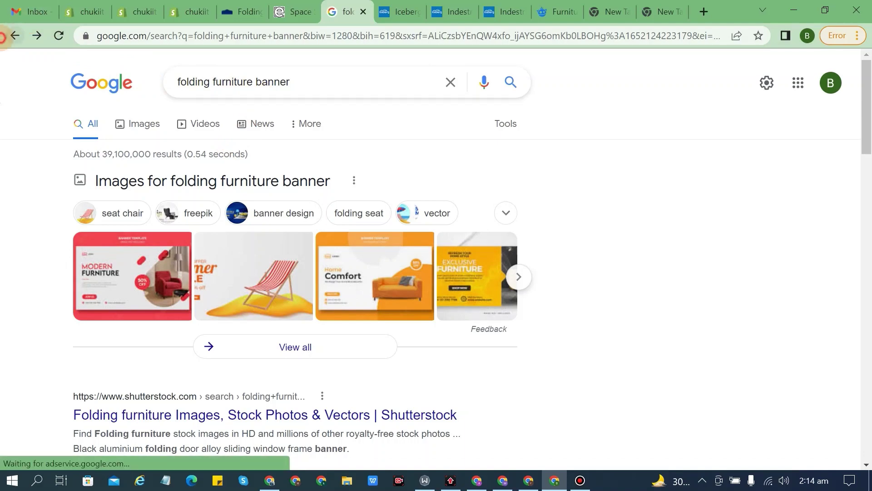
left_click(15, 35)
scroll(255, 163, "up", 7)
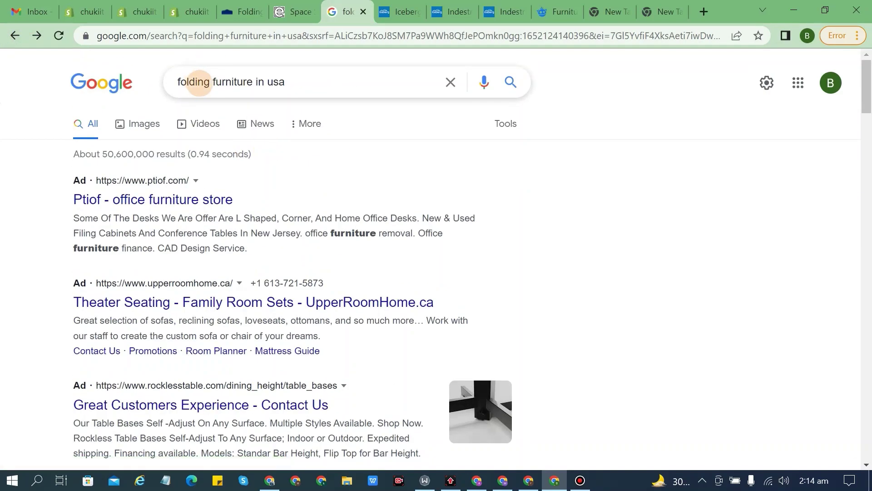
scroll(205, 261, "down", 10)
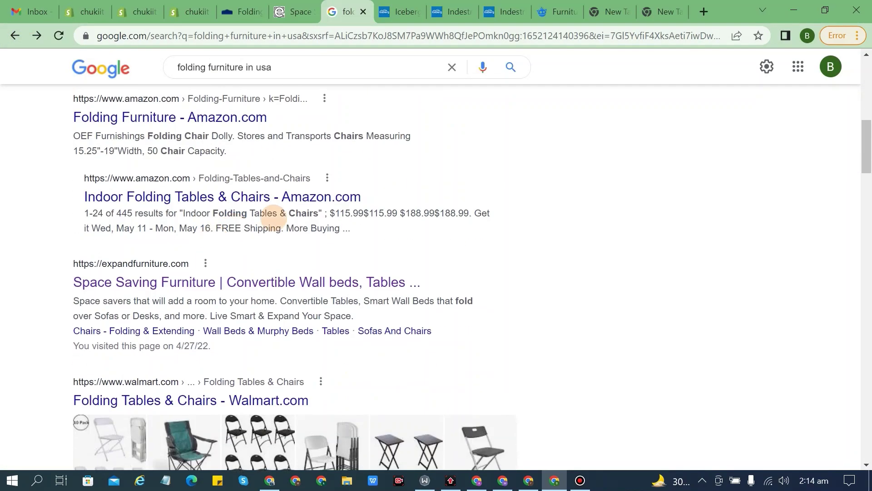
scroll(178, 289, "down", 1)
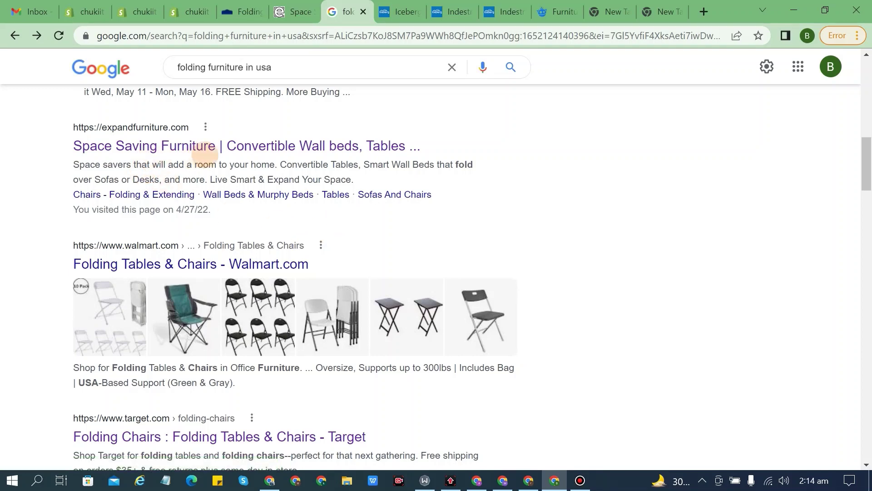
scroll(253, 311, "down", 4)
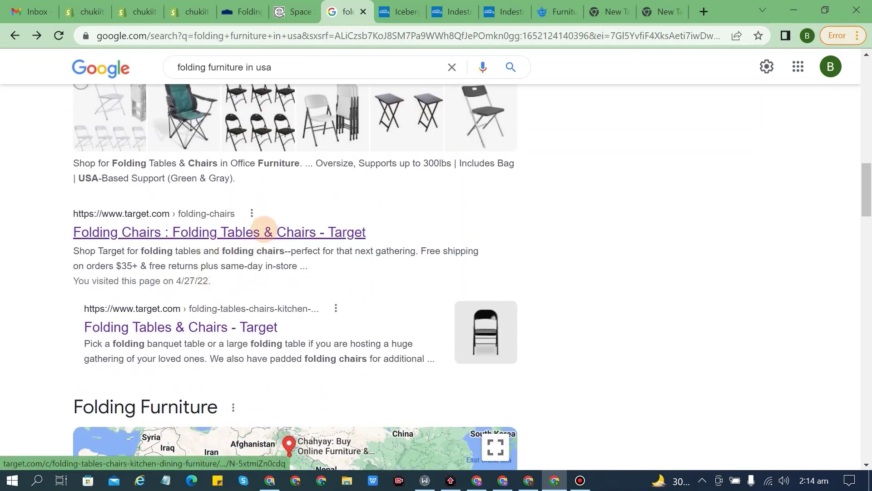
scroll(265, 232, "down", 4)
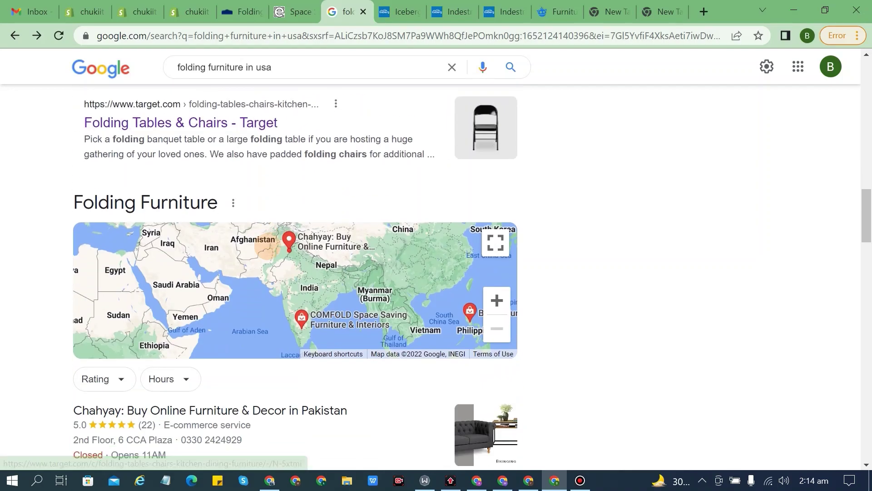
scroll(464, 257, "up", 2)
scroll(454, 197, "up", 15)
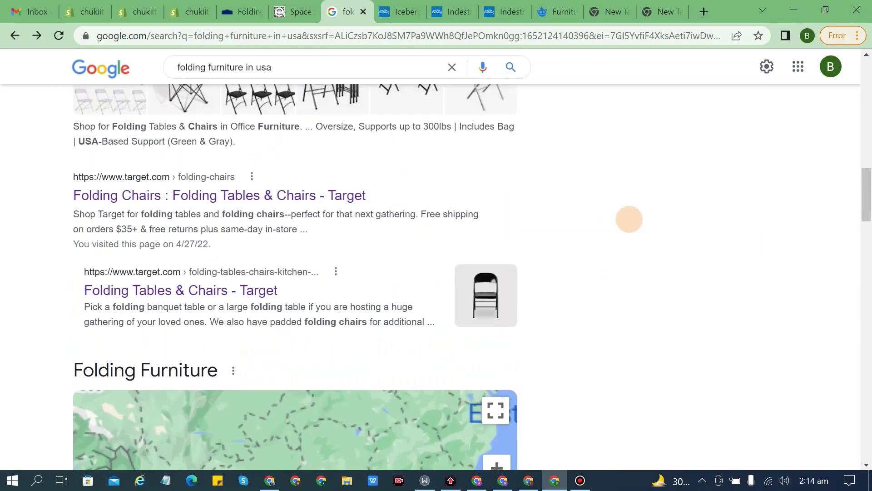
scroll(368, 268, "up", 5)
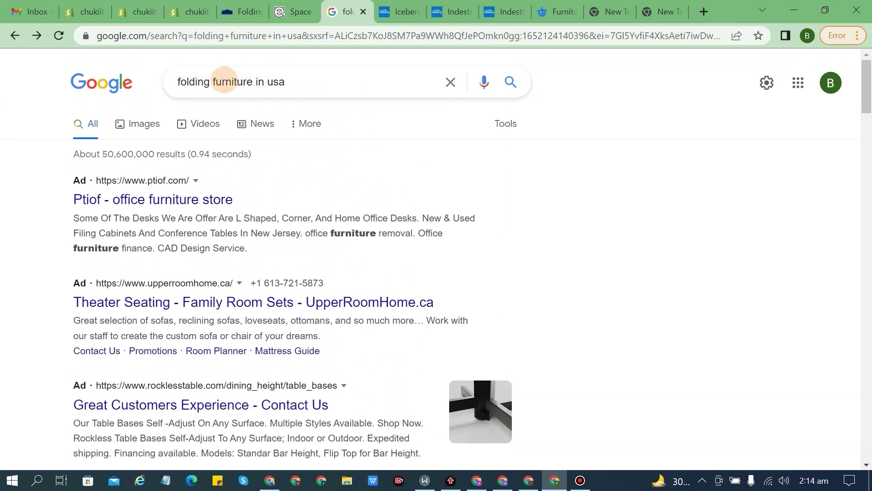
left_click_drag(178, 81, 325, 82)
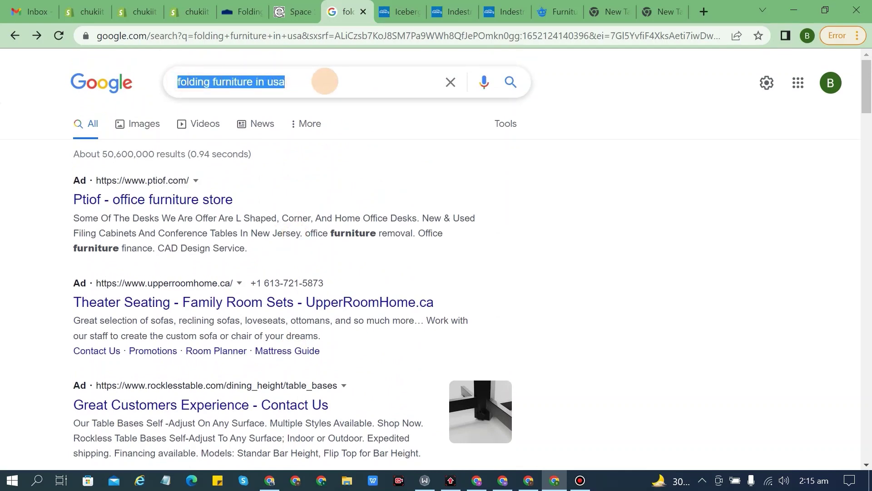
Step: Look through the Google results for "folding furniture in usa" for competitor stores selling folding furniture
left_click(222, 82)
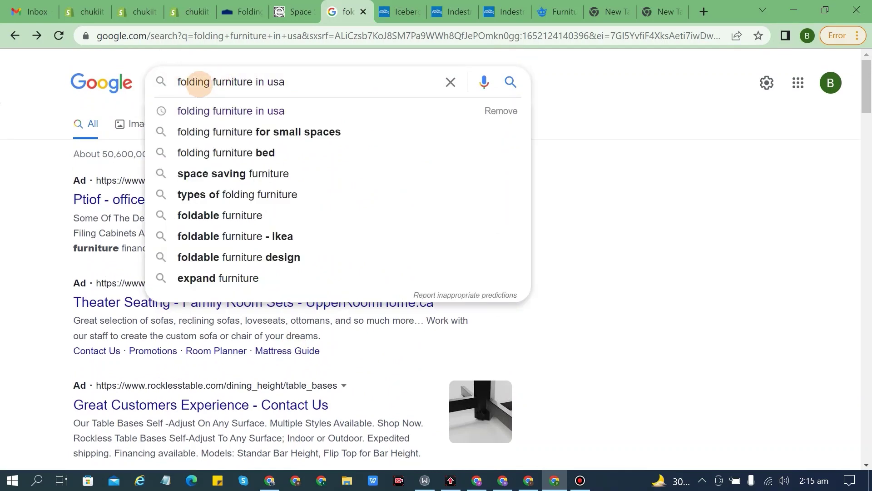
left_click(642, 224)
scroll(168, 290, "down", 10)
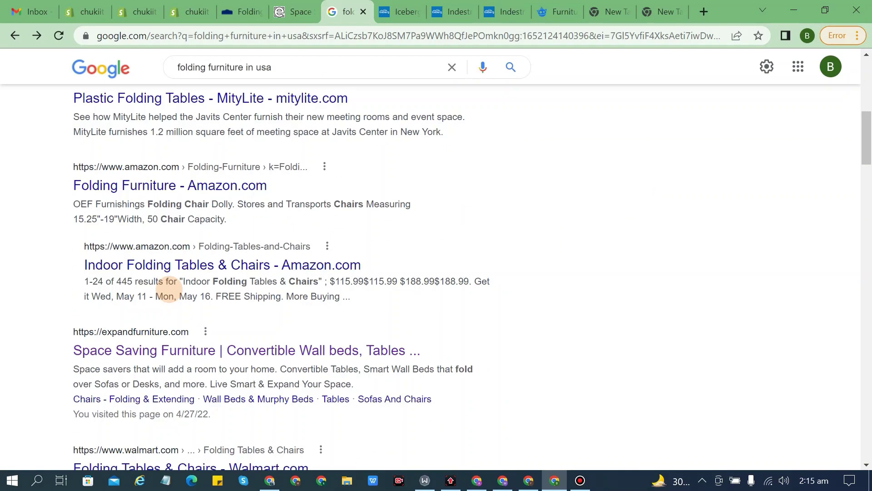
scroll(169, 290, "down", 13)
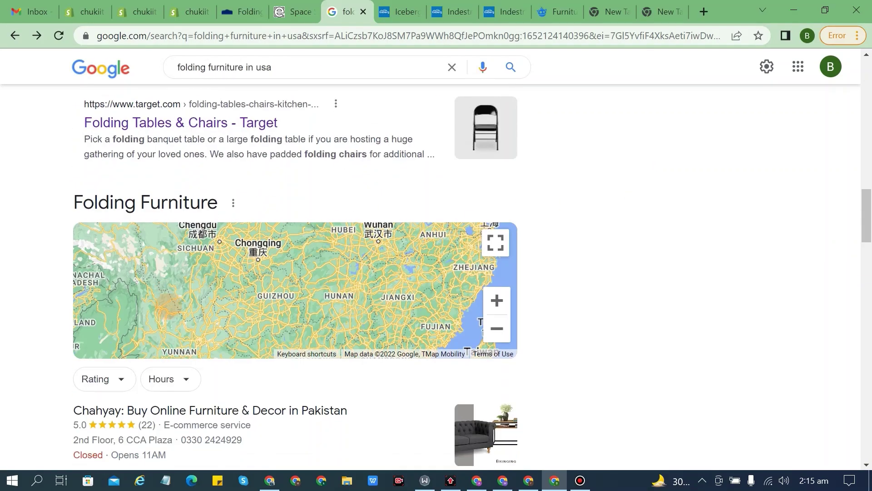
scroll(650, 306, "down", 9)
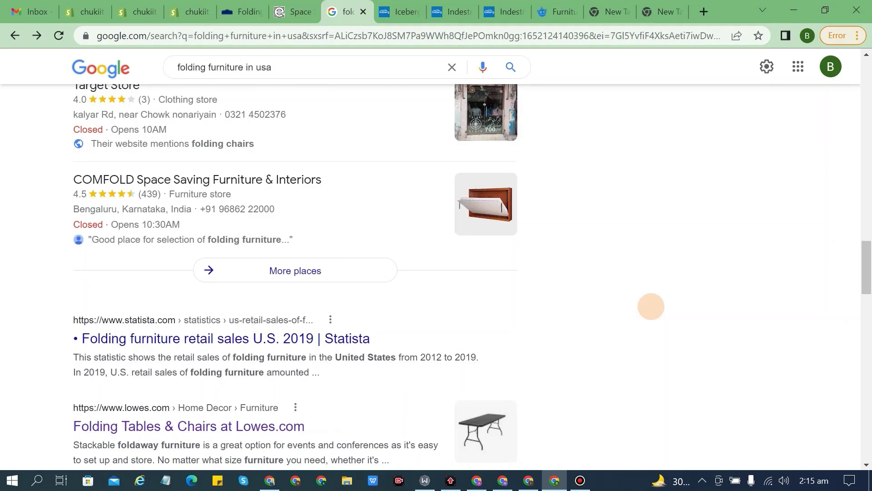
scroll(631, 348, "down", 5)
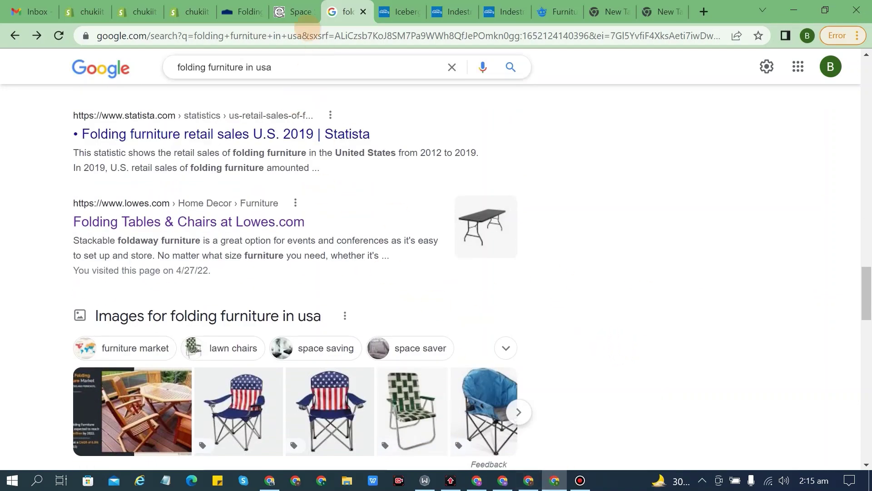
Step: Switch to the Expand Furniture website and examine its home page sections for text describing the brand
left_click(278, 7)
scroll(373, 241, "up", 15)
scroll(311, 233, "down", 20)
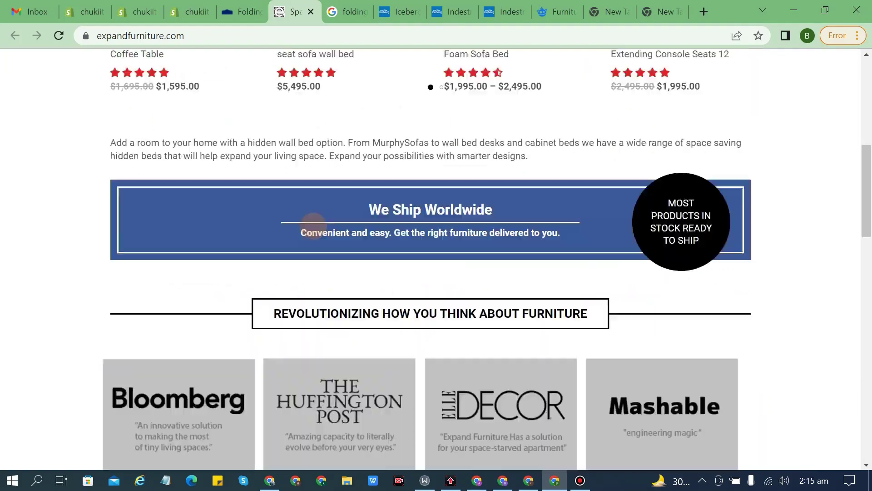
scroll(311, 234, "down", 15)
scroll(282, 263, "up", 15)
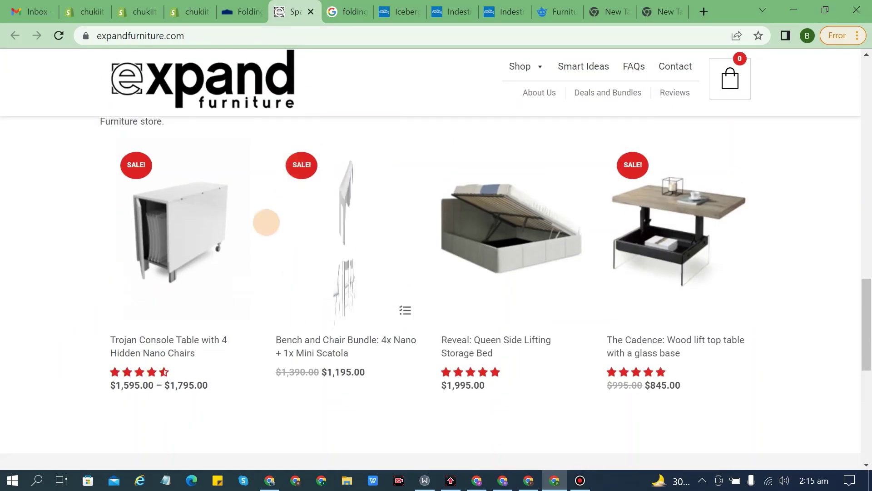
left_click(33, 297)
left_click(190, 12)
left_click(294, 11)
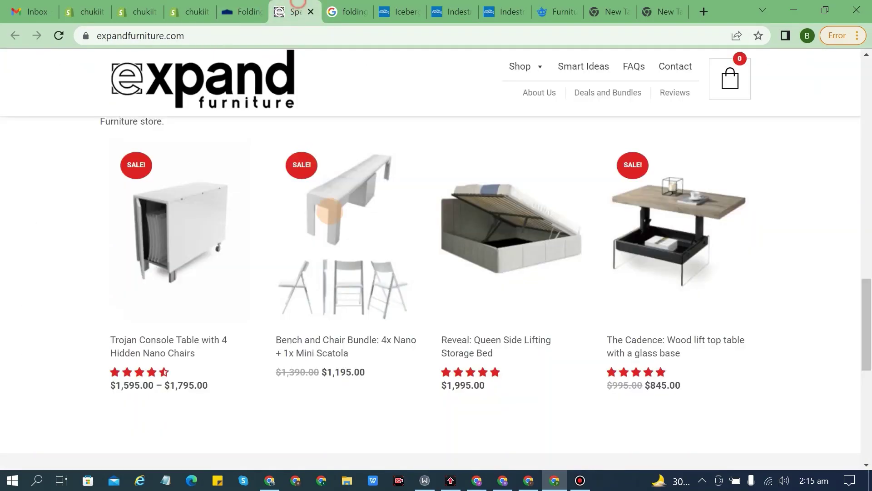
scroll(357, 277, "down", 15)
scroll(356, 284, "up", 20)
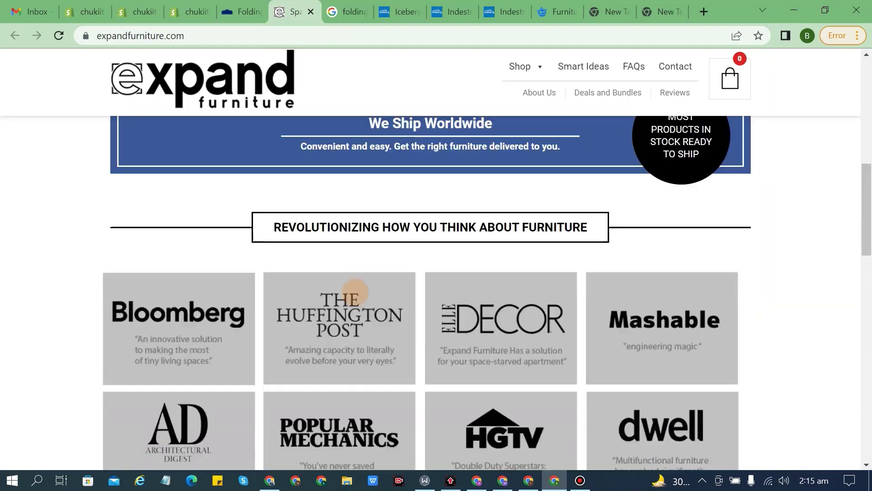
scroll(355, 292, "up", 5)
scroll(224, 316, "down", 10)
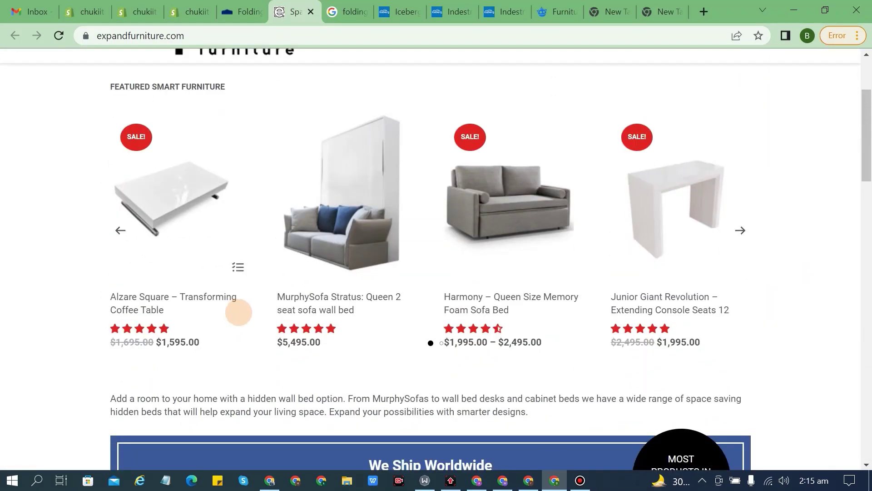
Step: Copy the whole "About Expand Furniture" paragraph from the website's footer
scroll(236, 314, "down", 10)
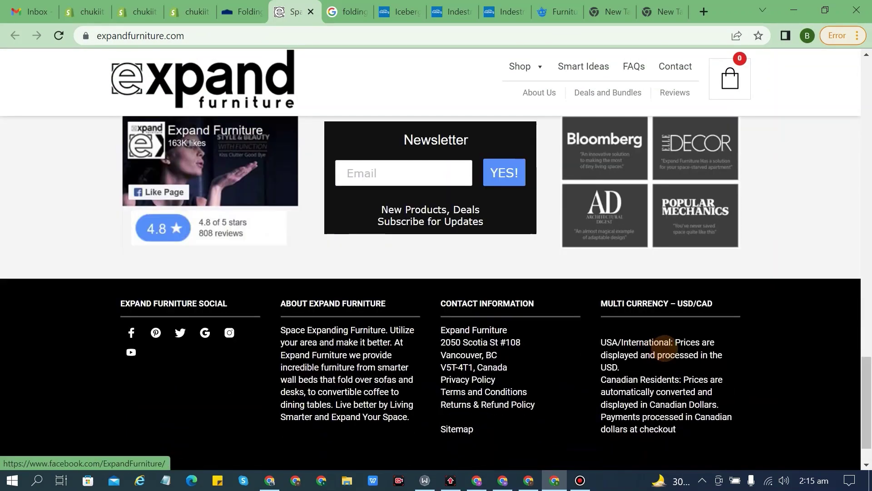
triple_click(319, 290)
key("ctrl+c")
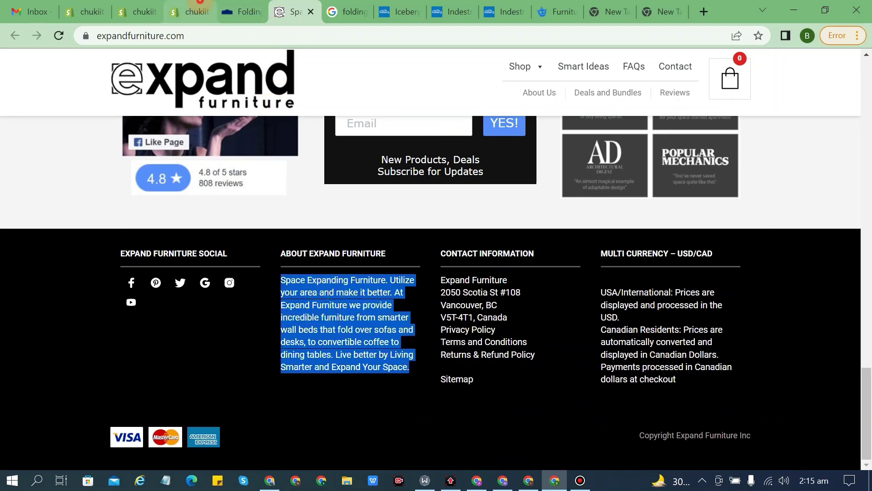
Step: Switch to the Shopify theme editor and replace the rich text section's description with the copied Expand Furniture paragraph
left_click(189, 11)
left_click(99, 275)
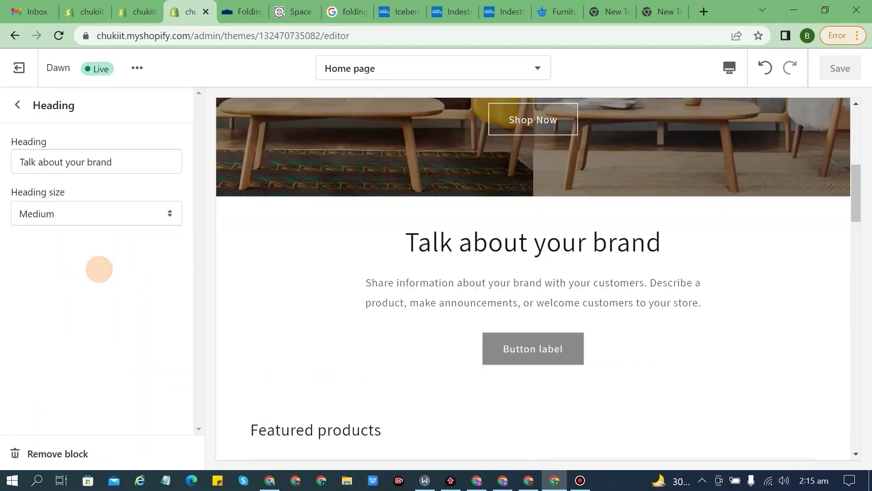
left_click(16, 105)
left_click(96, 292)
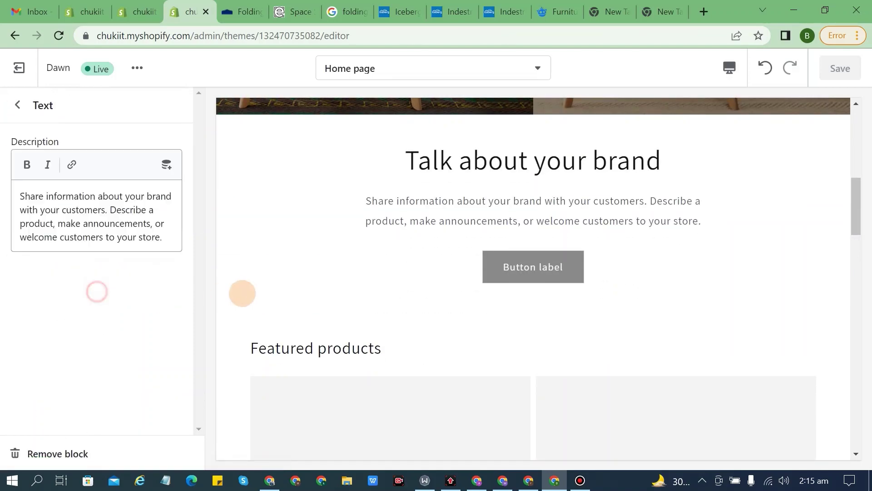
triple_click(116, 221)
key("ctrl+v")
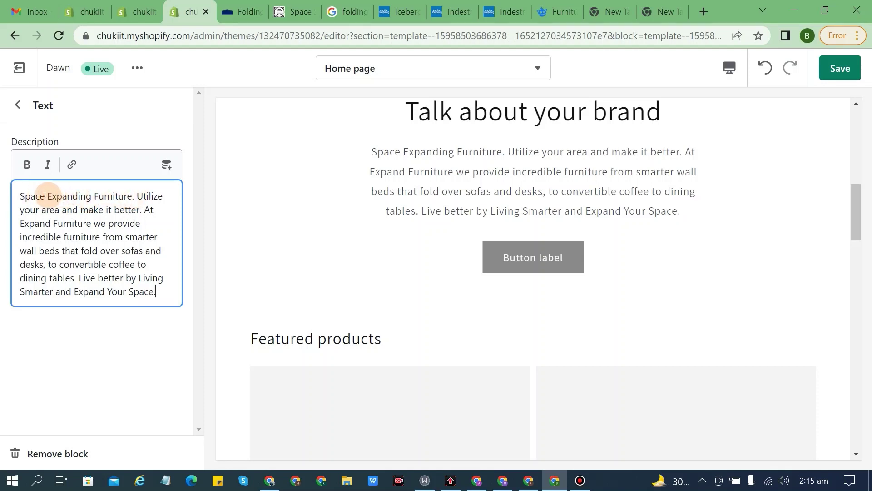
Step: In the rich text description, replace both "Space Expanding Furniture." and "Expand Furniture" with "Chukiit"
left_click_drag(134, 195, 9, 199)
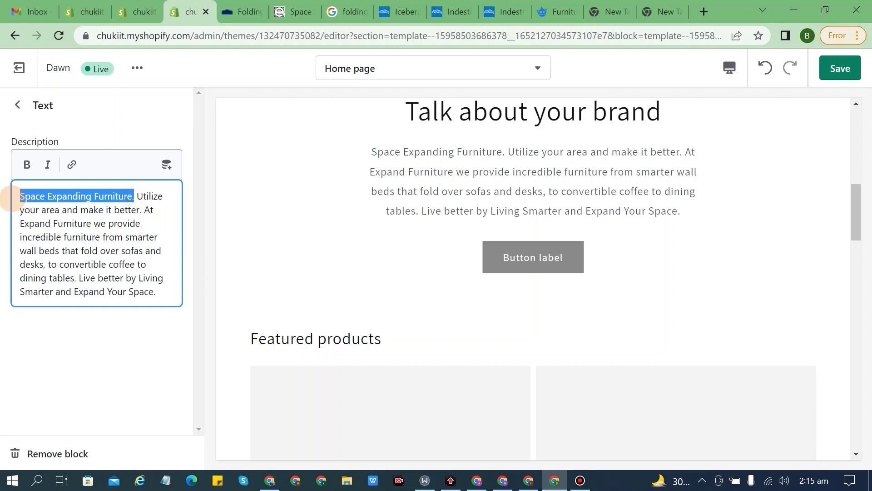
type("C")
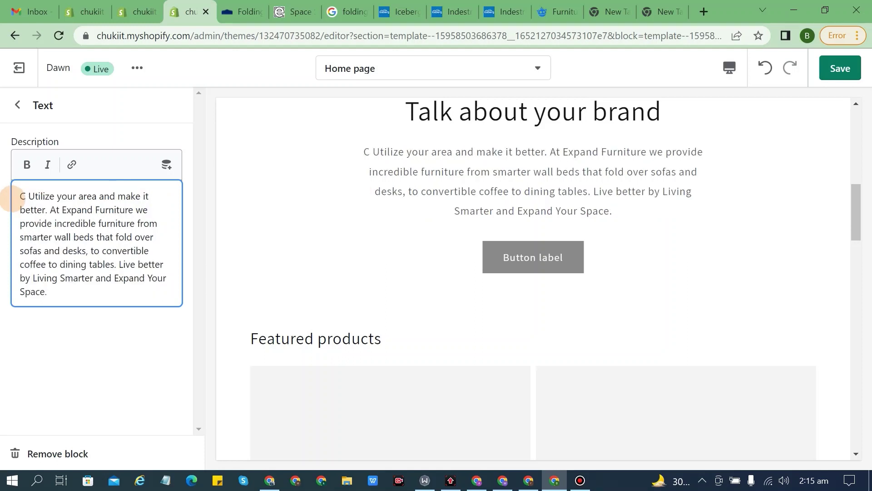
type("hukiit")
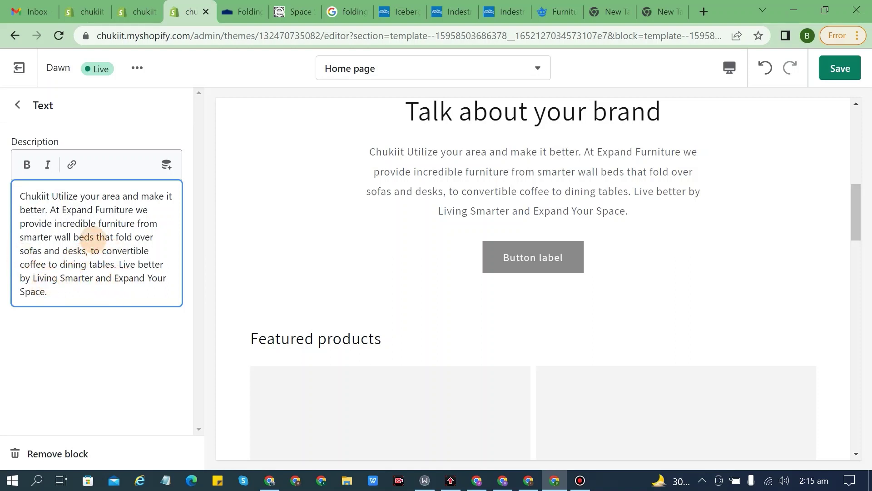
left_click_drag(62, 210, 120, 209)
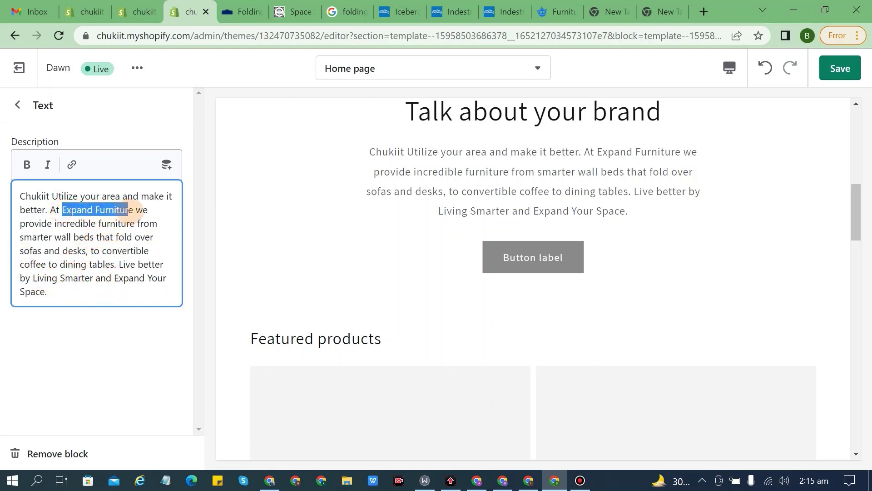
type("Chukiit")
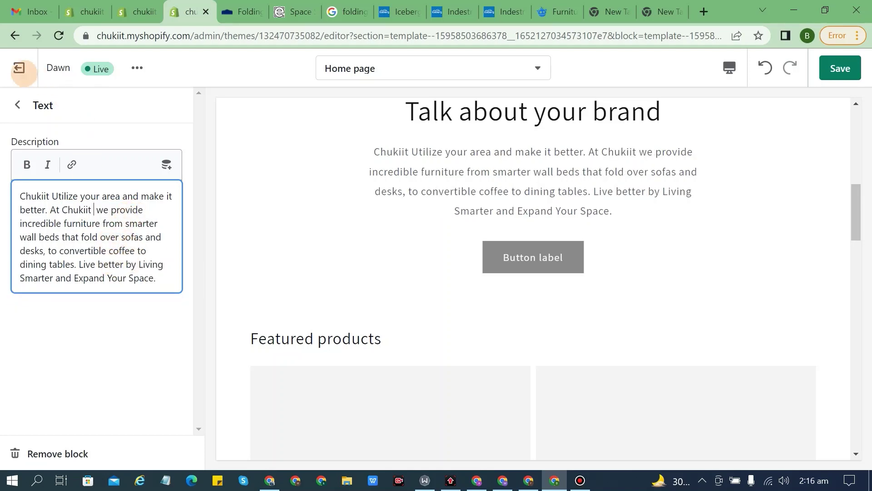
left_click(18, 105)
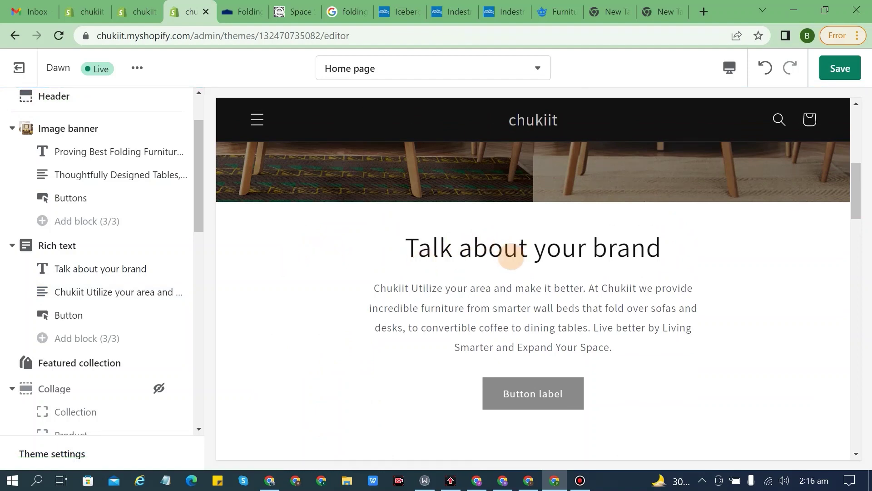
Step: Change the rich text section's heading to "About Chukiit" and hide the section's button block
left_click(87, 267)
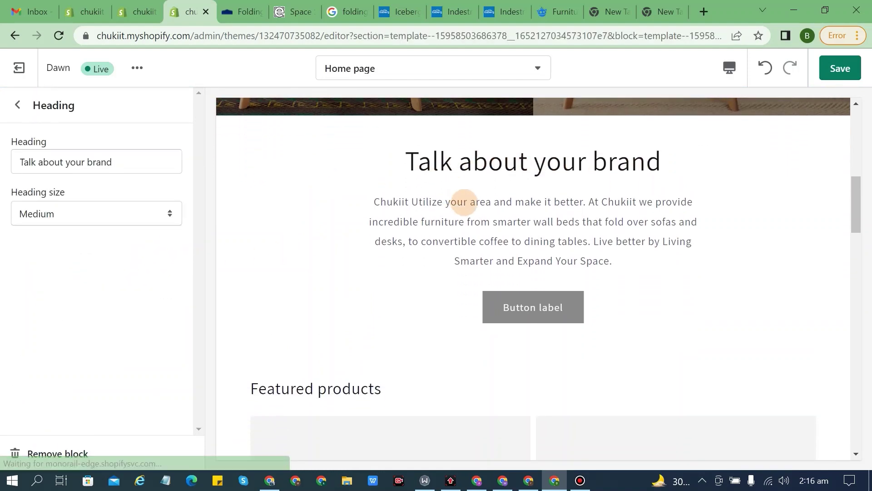
triple_click(65, 162)
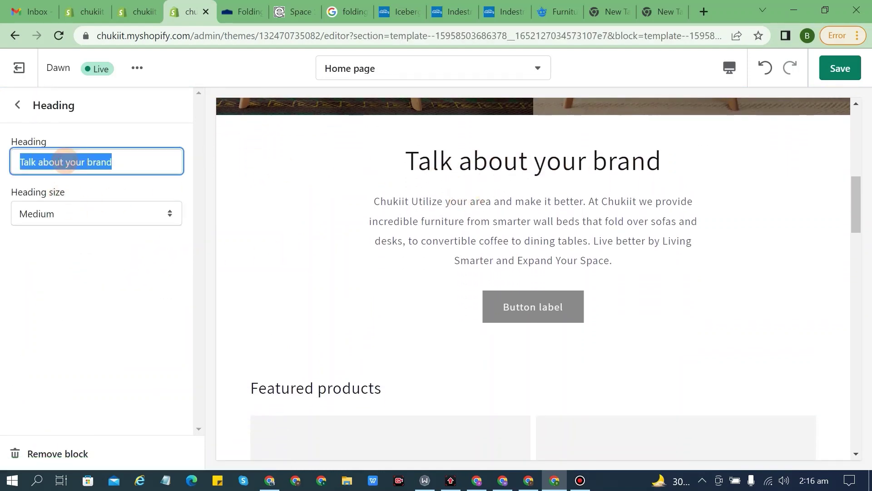
type("Abou")
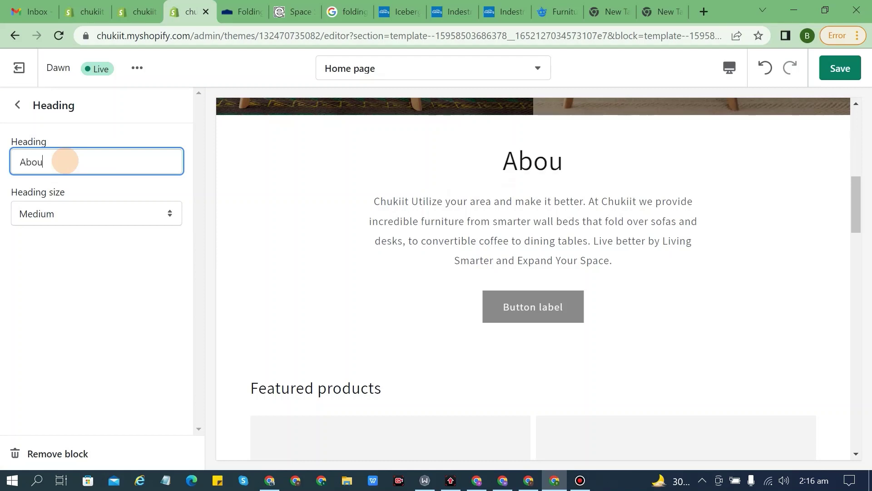
type("t C")
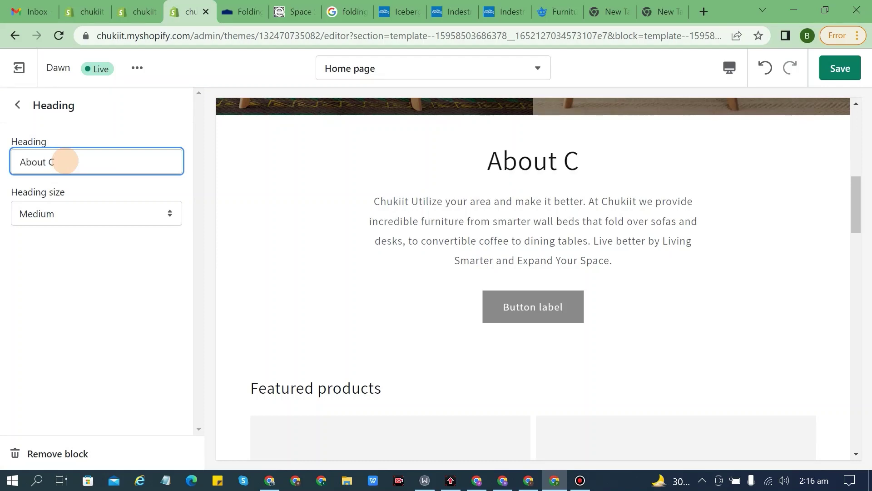
type("hukiit")
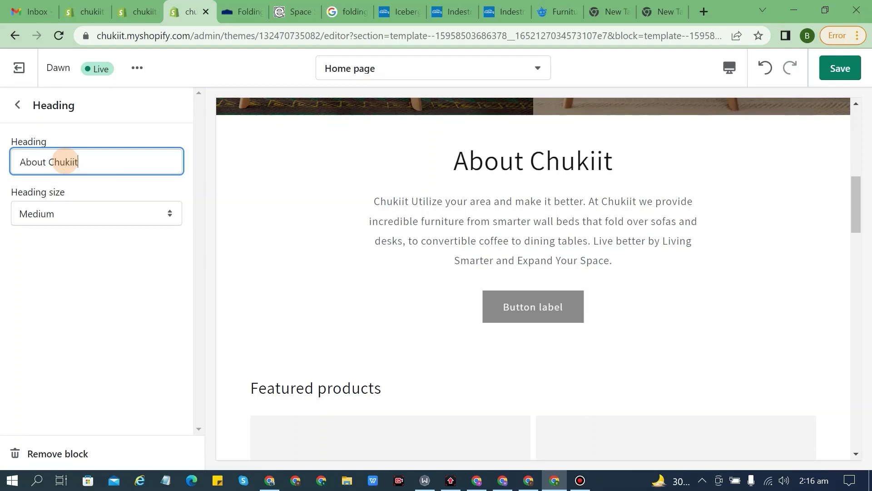
left_click(418, 220)
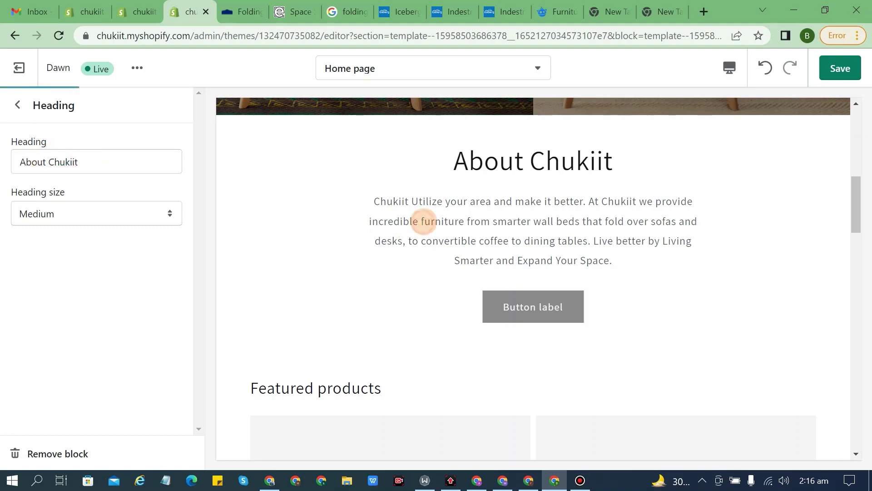
left_click(17, 105)
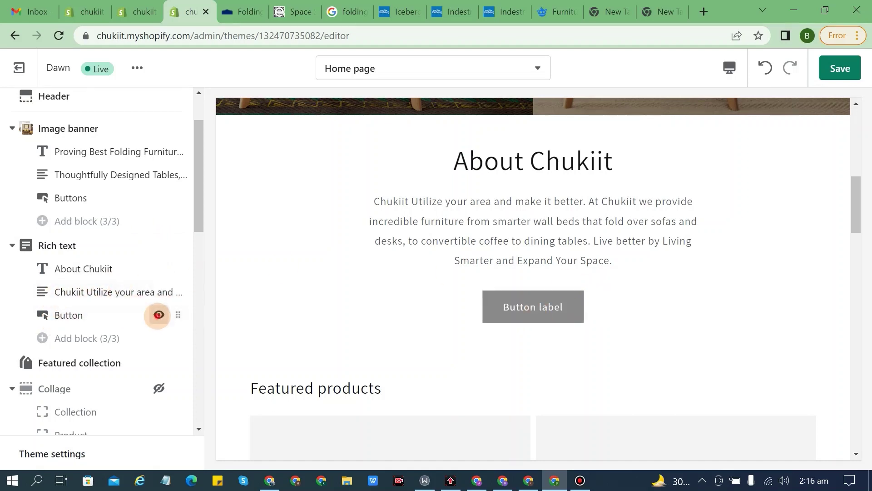
left_click(158, 315)
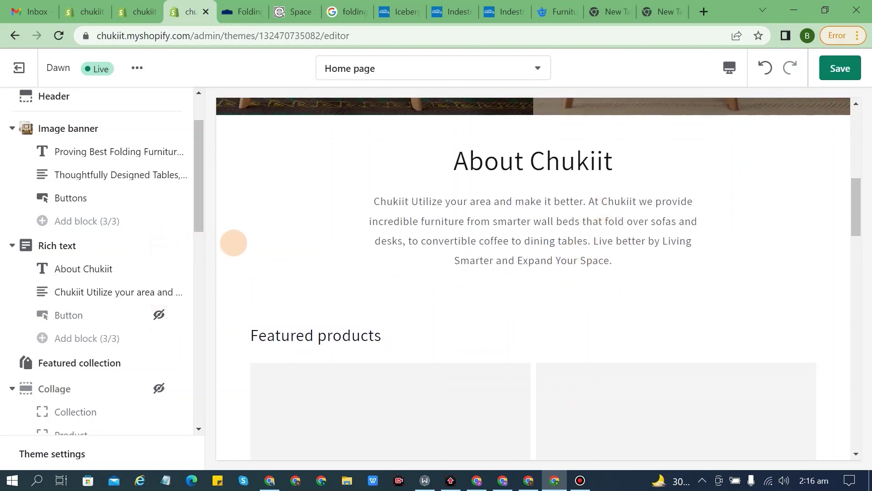
Step: Examine the featured products placeholders and the brand text section above them in the home page preview
scroll(233, 243, "down", 5)
scroll(323, 130, "down", 2)
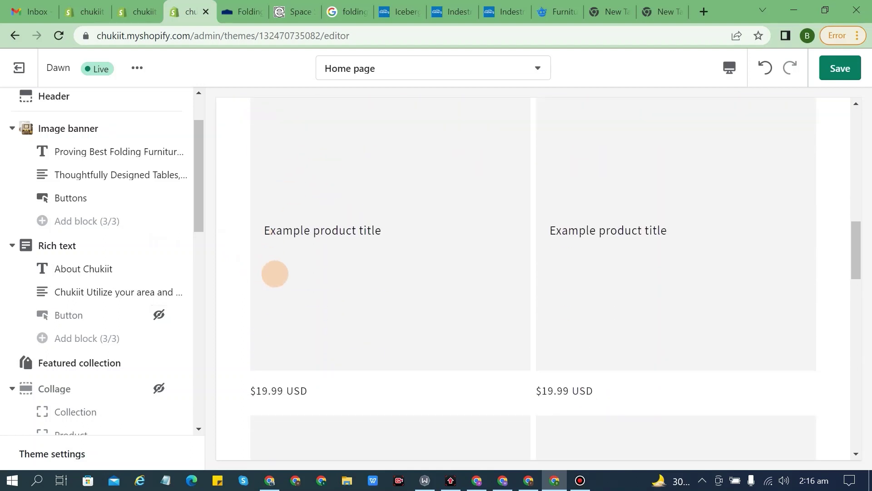
scroll(433, 257, "up", 4)
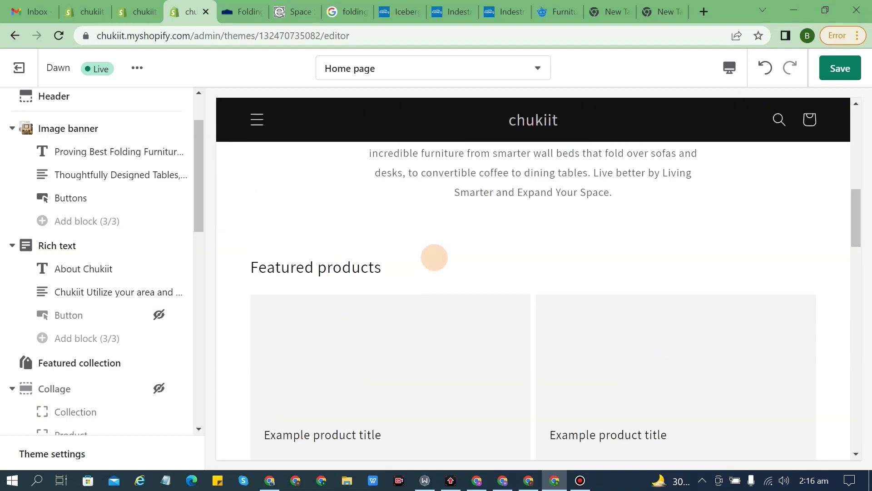
scroll(432, 255, "down", 3)
scroll(419, 260, "down", 4)
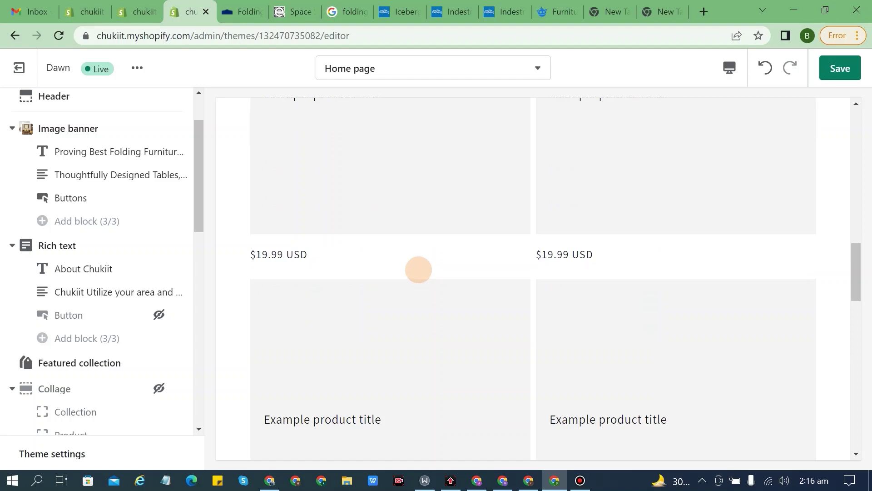
scroll(365, 223, "down", 7)
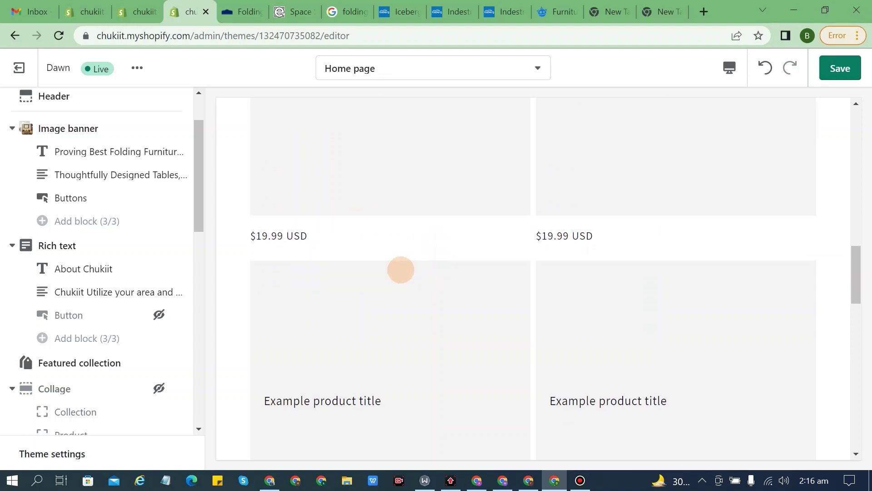
scroll(363, 275, "up", 4)
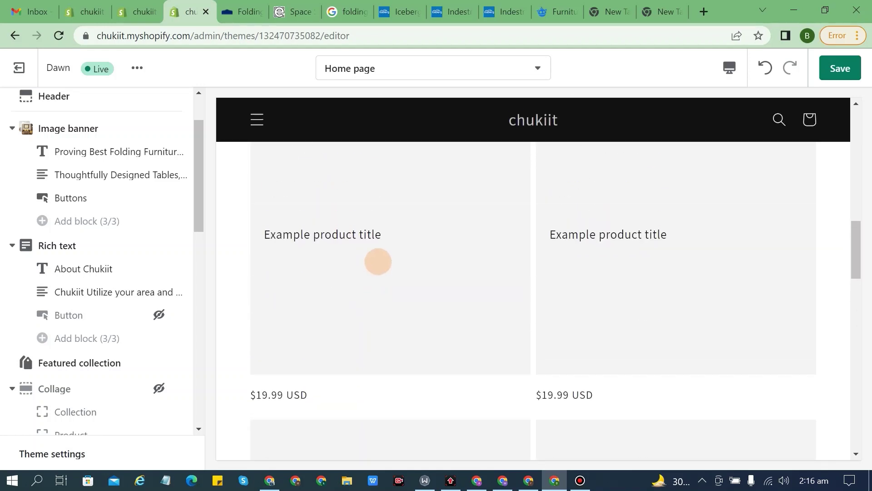
scroll(375, 265, "up", 8)
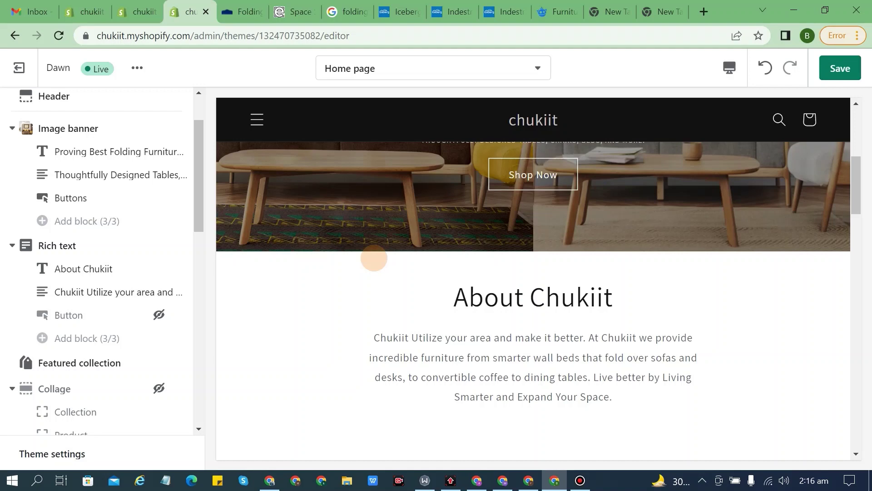
Step: Review the home page from the image banner to the email signup in the fullscreen preview, and return to the desktop preview
scroll(374, 258, "up", 5)
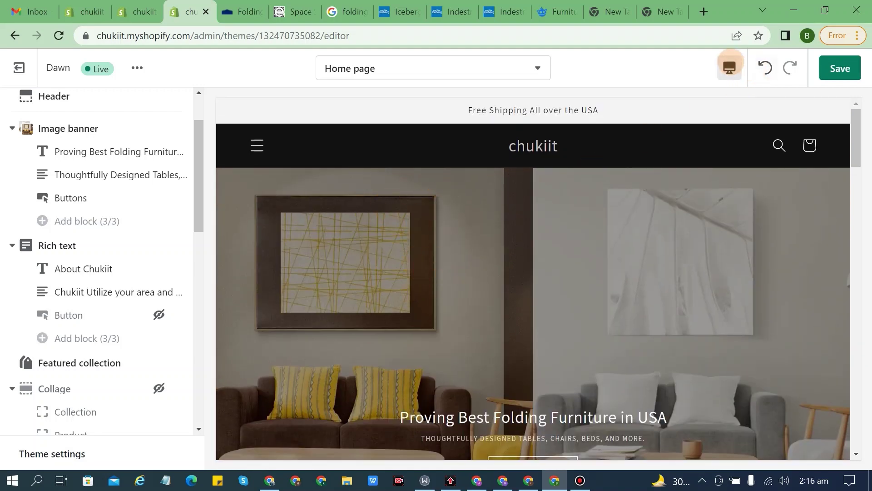
left_click(729, 67)
left_click(734, 155)
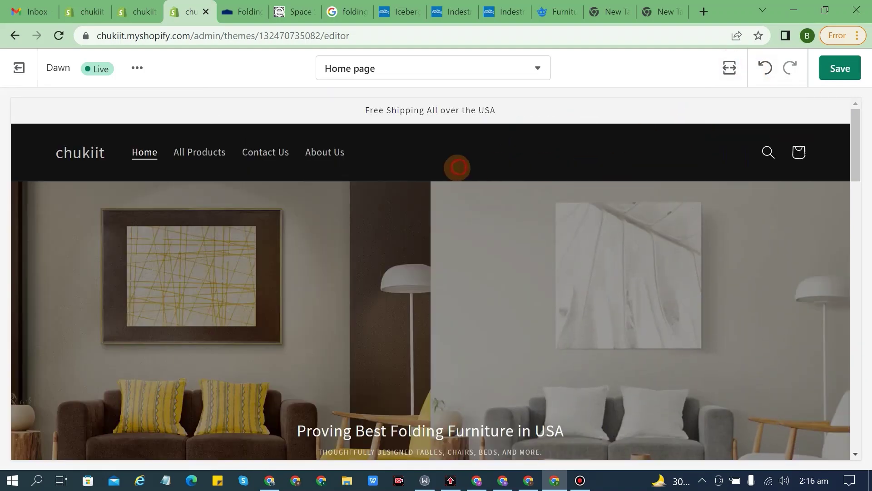
scroll(498, 235, "down", 9)
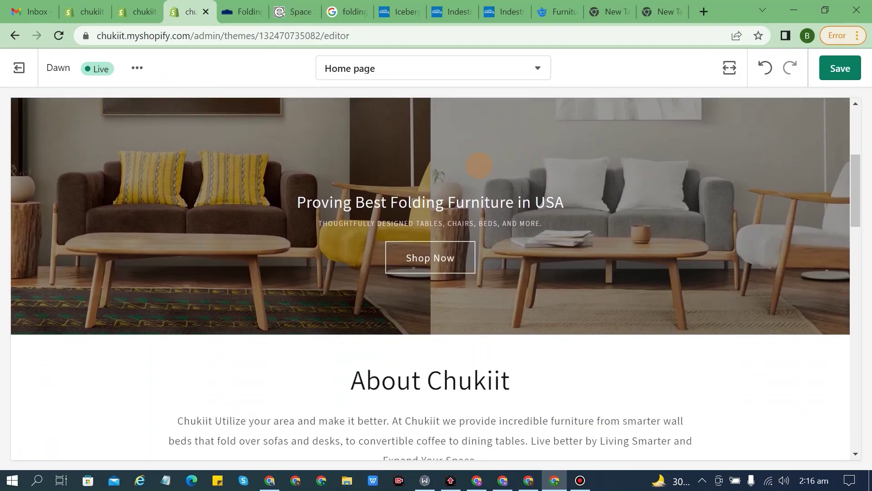
scroll(498, 235, "up", 9)
scroll(497, 236, "down", 6)
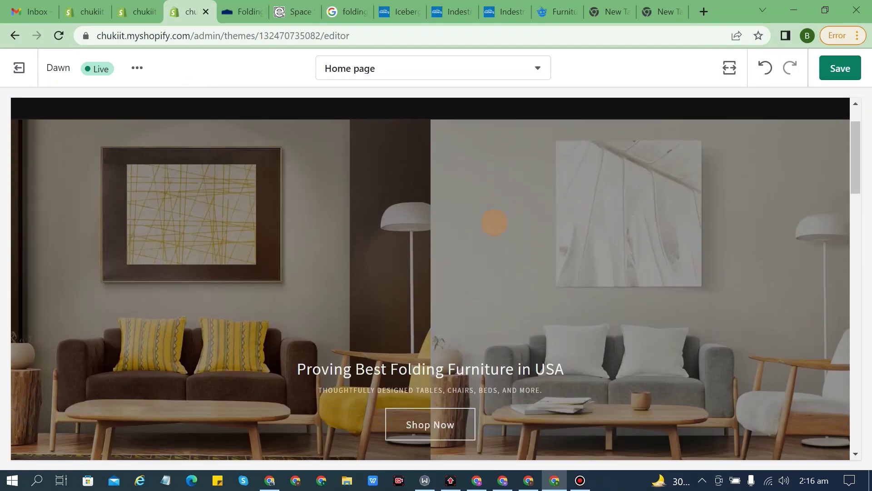
scroll(497, 236, "down", 8)
scroll(496, 237, "up", 4)
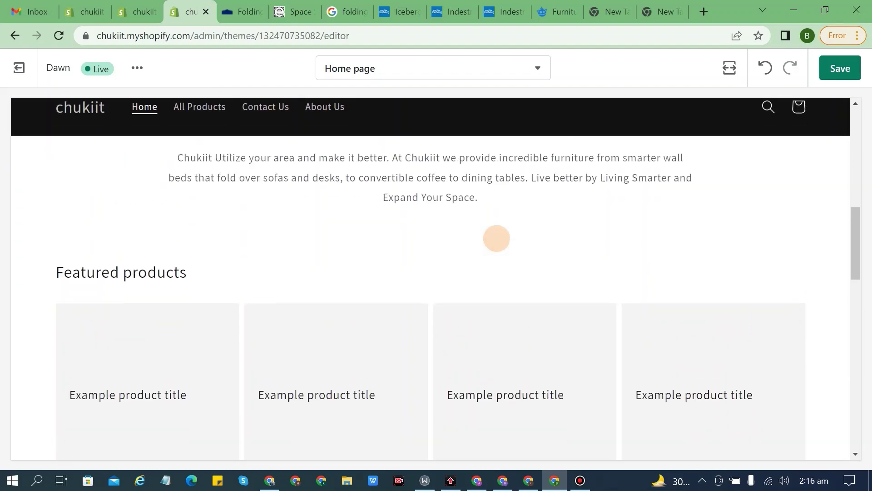
scroll(292, 204, "down", 5)
scroll(344, 220, "up", 4)
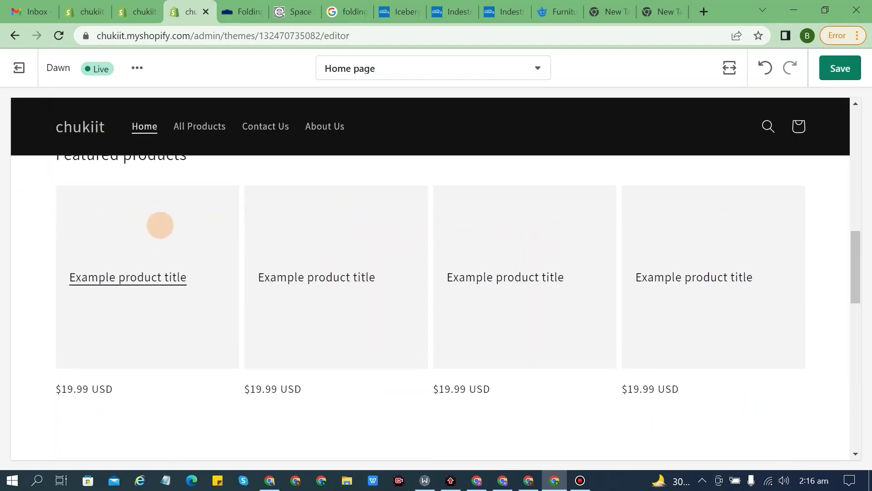
scroll(385, 260, "down", 3)
scroll(390, 273, "down", 5)
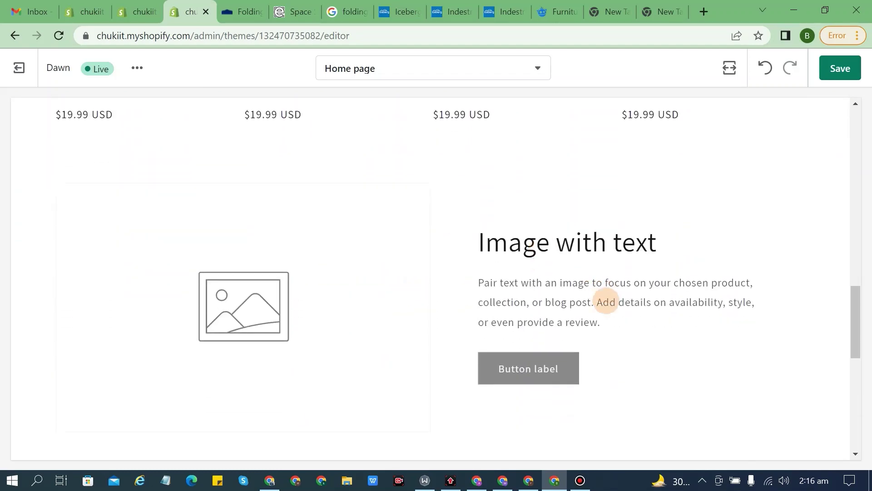
scroll(425, 271, "down", 8)
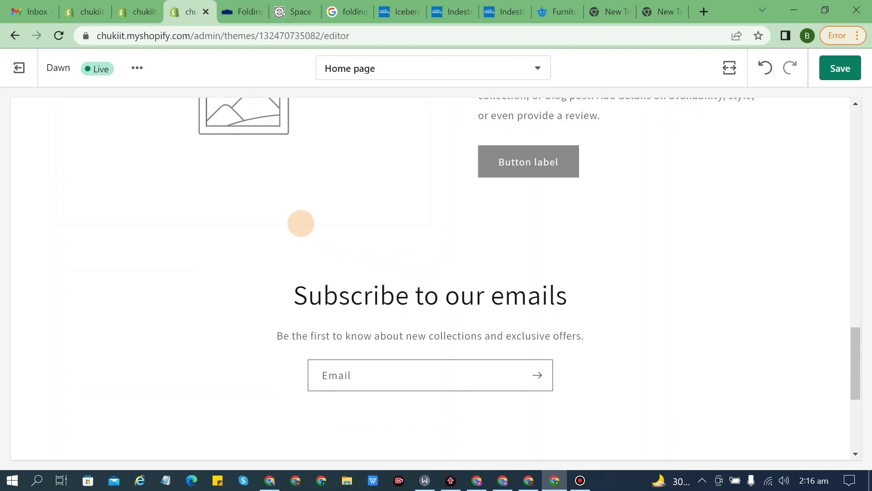
scroll(459, 221, "up", 8)
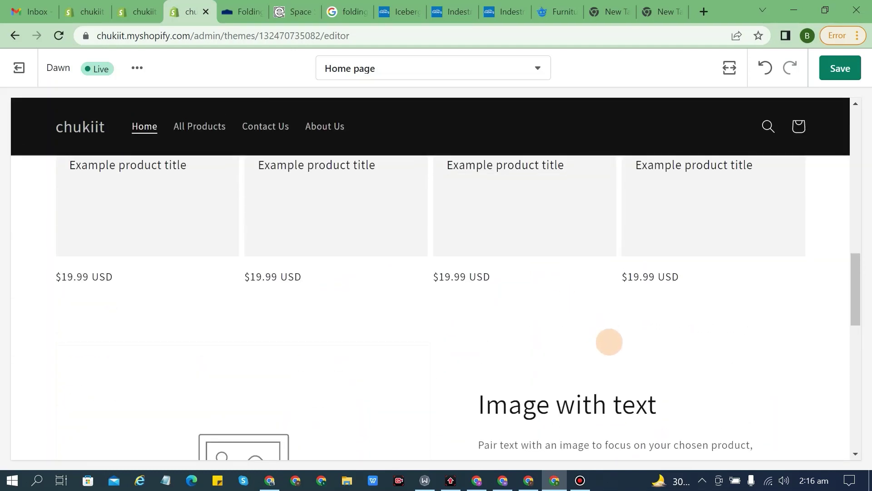
left_click(728, 68)
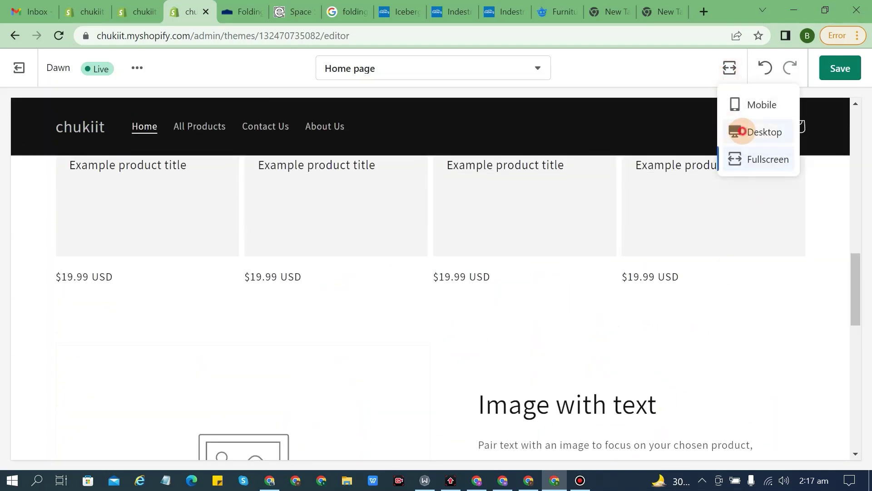
left_click(741, 132)
Step: Open the Image with text section and bring up the image library for its picture
scroll(93, 346, "down", 2)
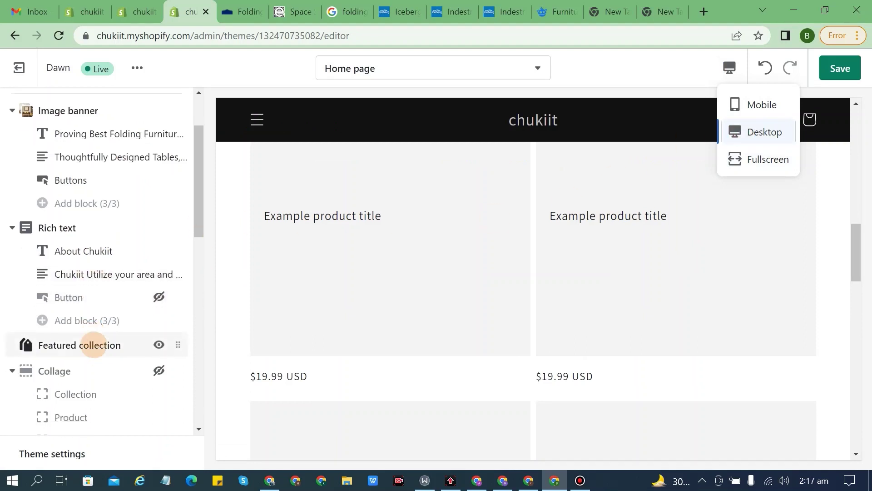
scroll(94, 347, "down", 1)
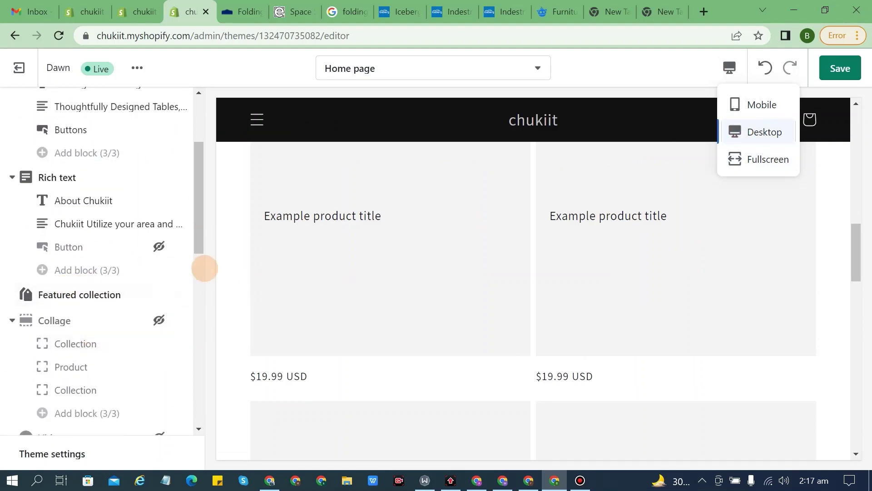
left_click(221, 276)
scroll(68, 366, "down", 3)
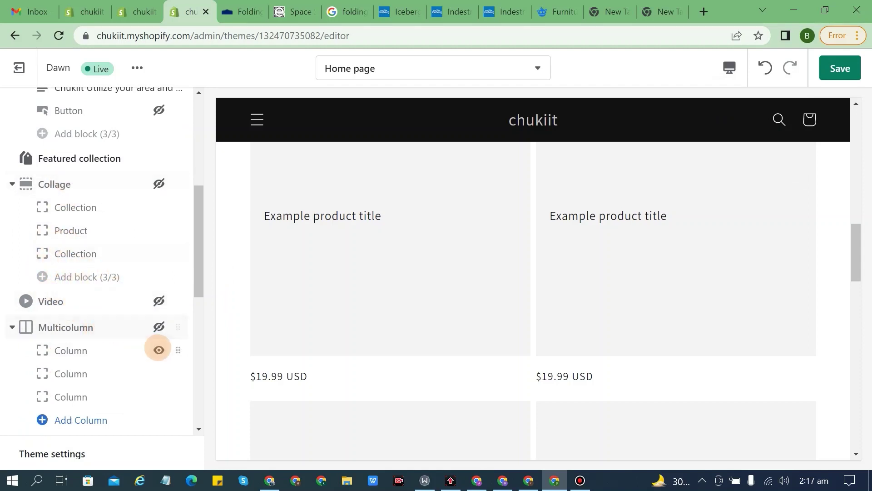
scroll(150, 318, "down", 3)
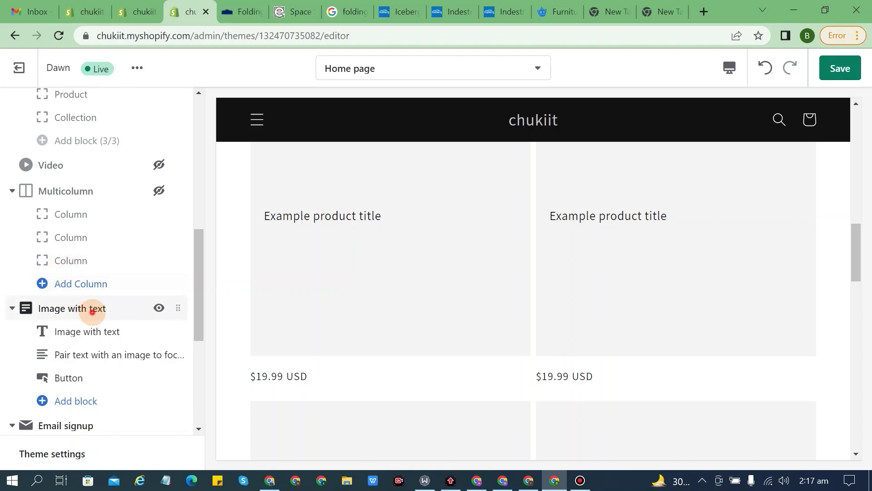
left_click(92, 312)
left_click(97, 177)
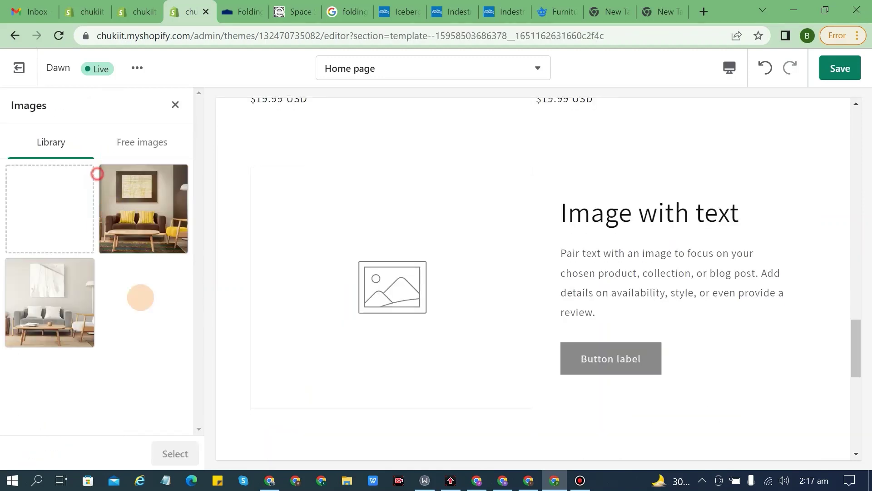
Step: Search the free images for "furniture" for the Image with text section
left_click(153, 139)
left_click(85, 189)
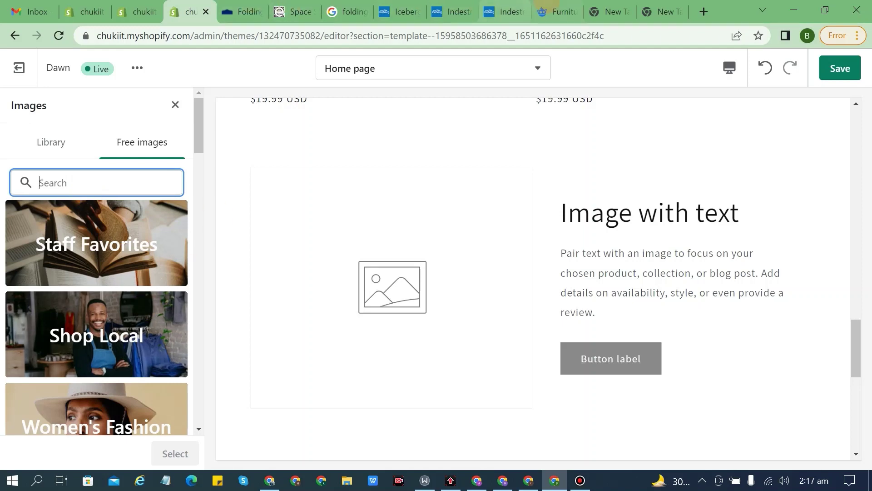
left_click(557, 12)
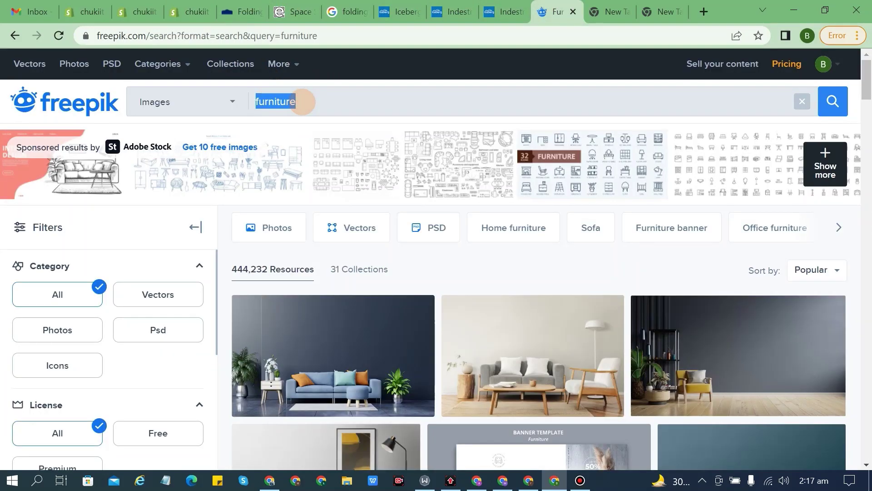
left_click(198, 6)
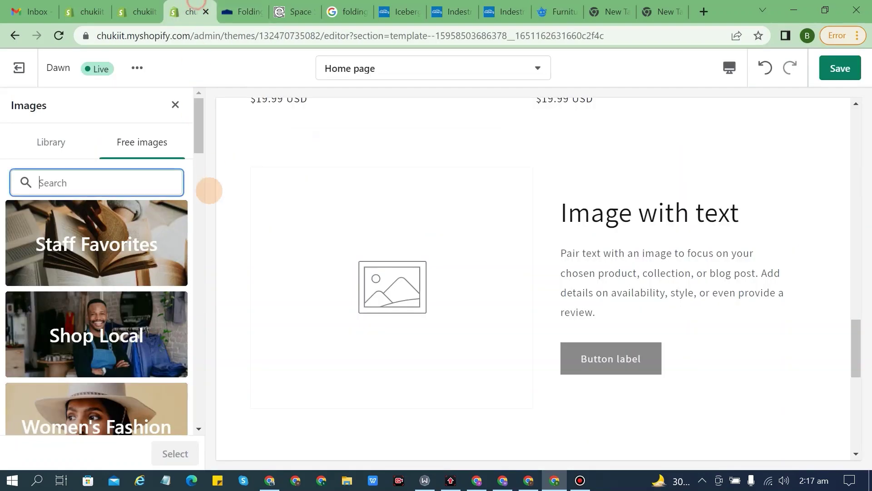
type("furniture")
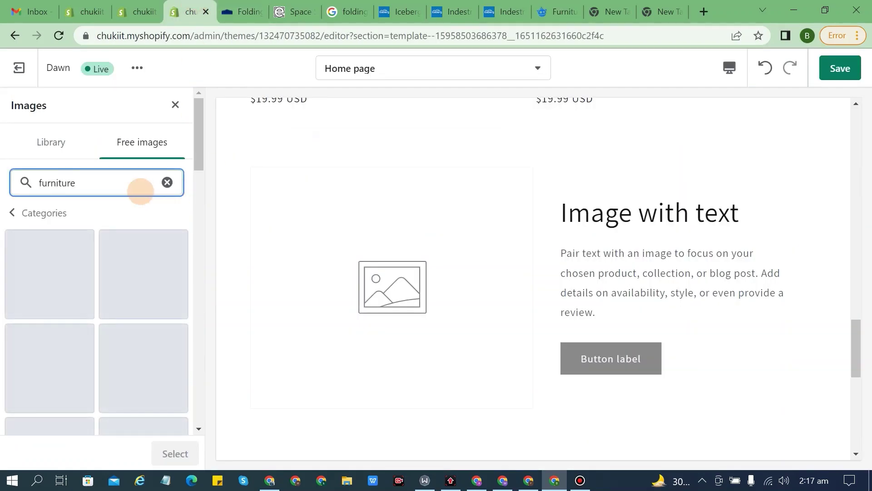
Step: Try the outdoor wooden table photo and the photo of chairs against a grey wall as the section's image
scroll(97, 278, "down", 8)
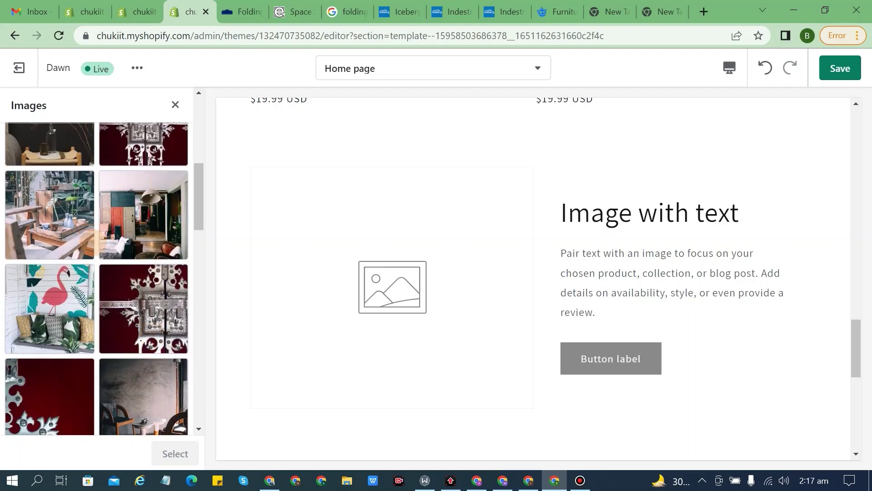
left_click(56, 212)
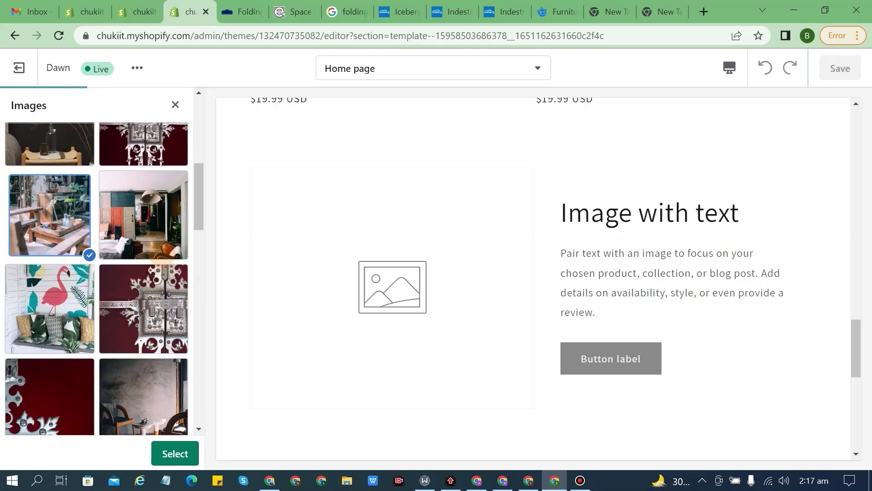
scroll(96, 277, "down", 3)
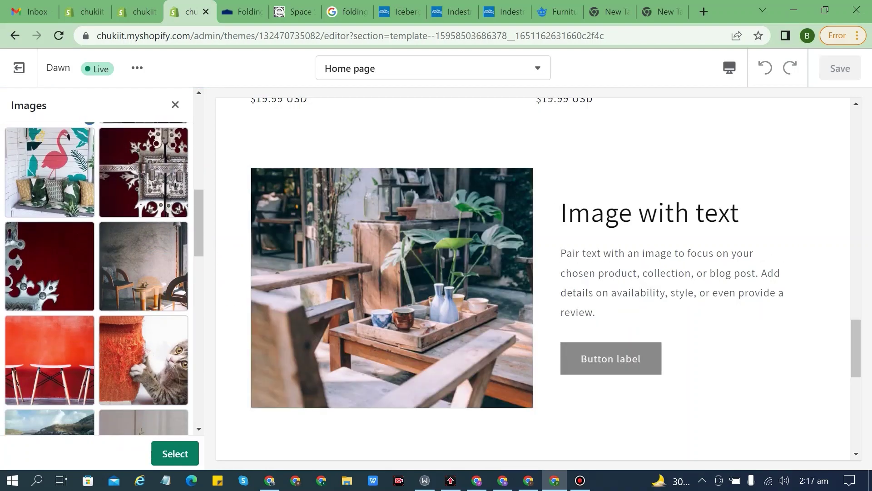
left_click(150, 268)
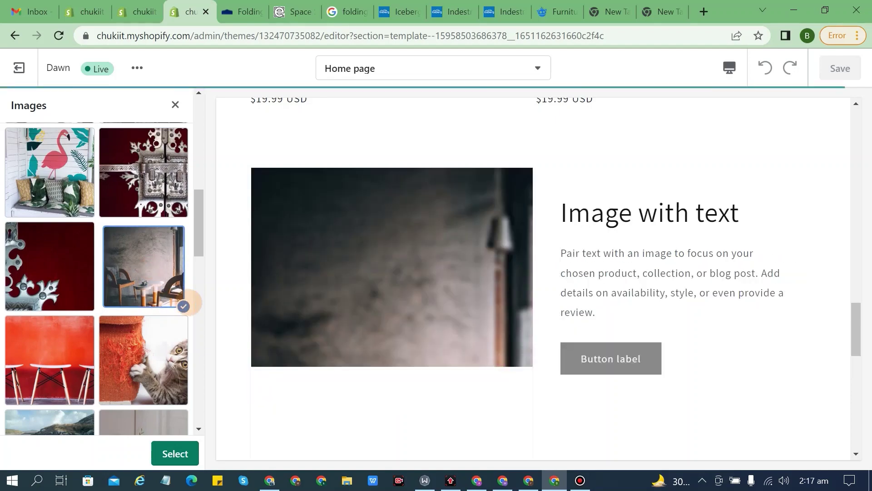
Step: Set the Image with text section's picture to the dark bedroom photo with the yellow pillow and wooden nightstand, and leave the section settings
scroll(306, 325, "down", 4)
scroll(139, 320, "down", 6)
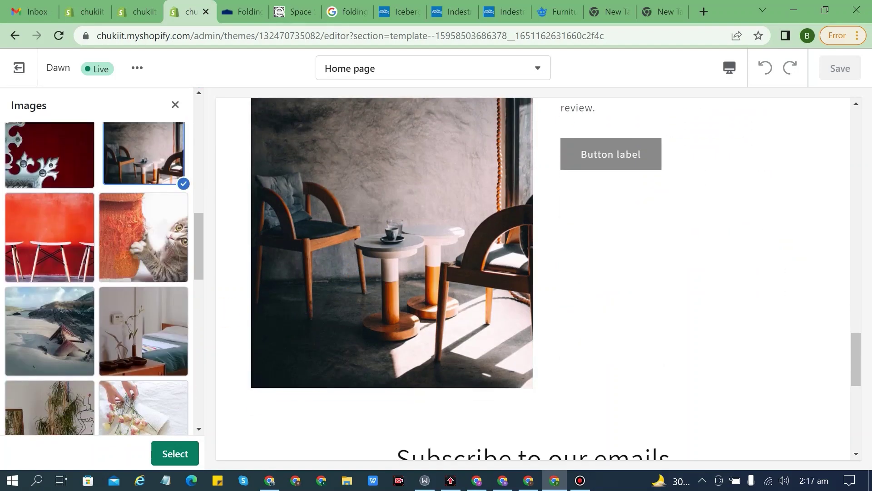
scroll(138, 320, "down", 10)
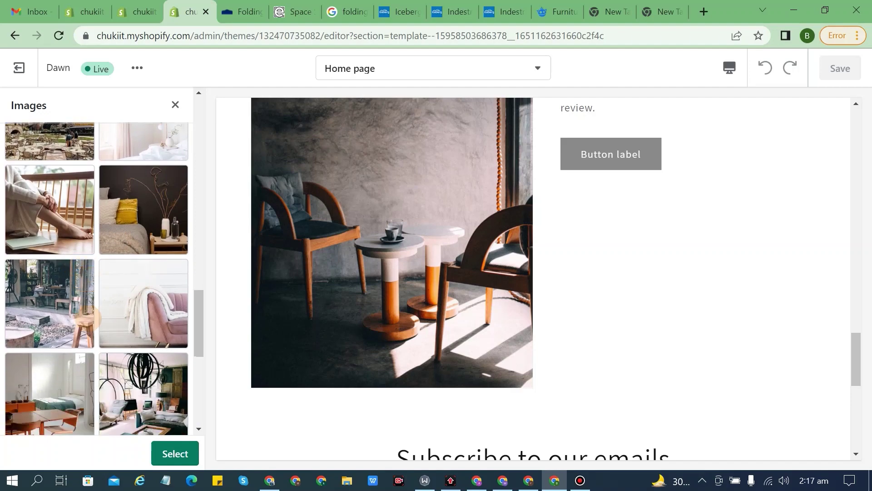
scroll(127, 348, "down", 2)
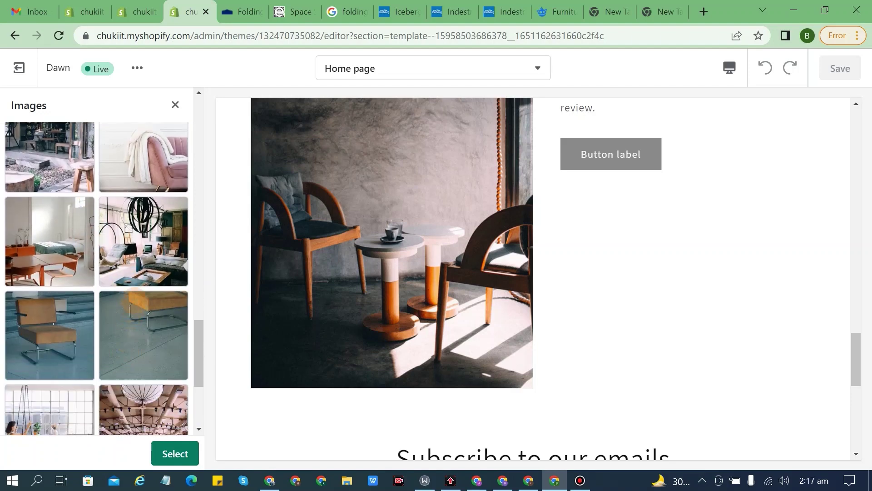
scroll(129, 318, "down", 4)
left_click(129, 312)
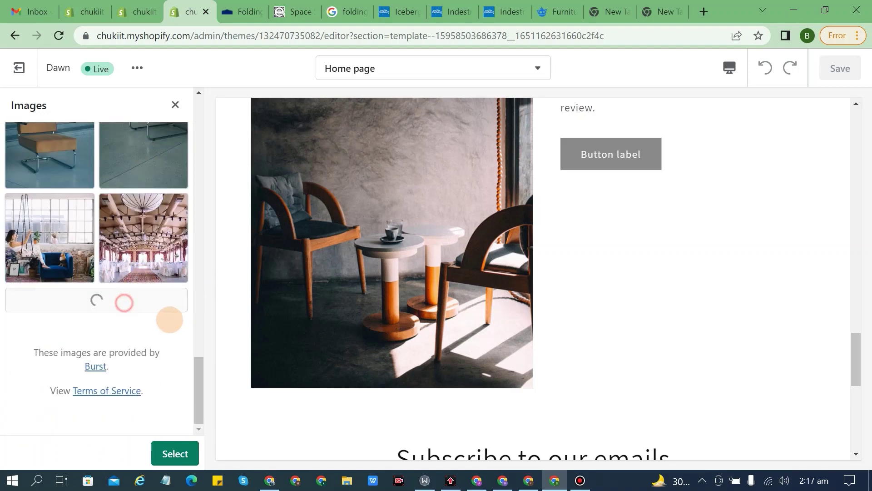
scroll(146, 300, "up", 3)
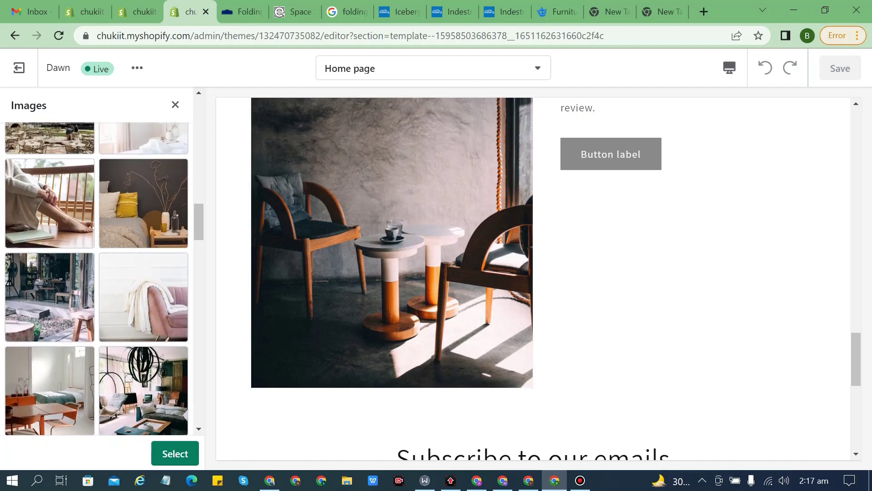
left_click(151, 210)
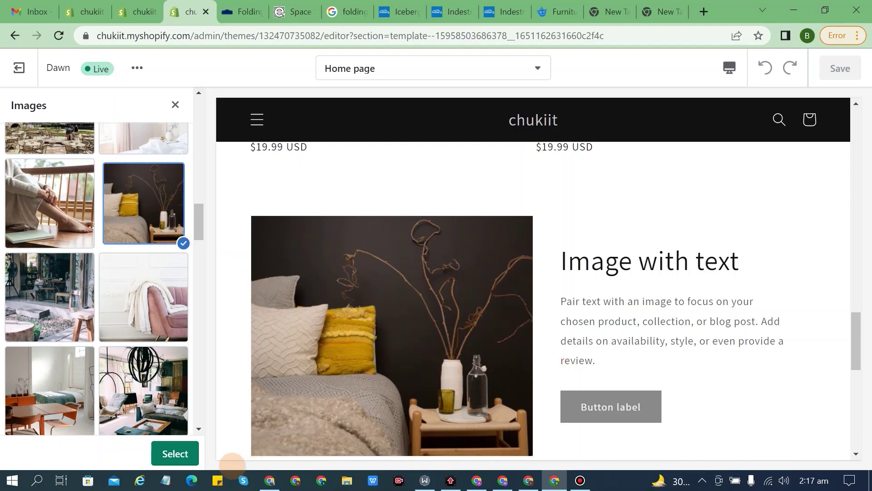
left_click(175, 454)
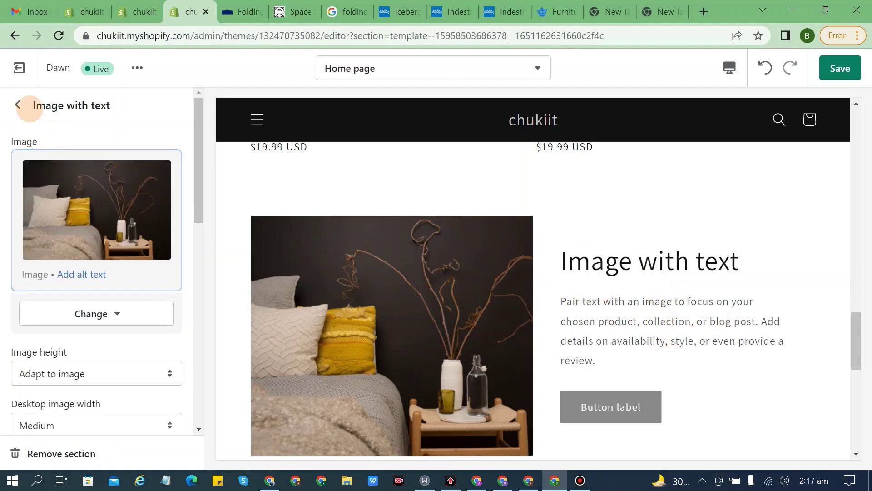
left_click(19, 104)
Step: Switch to the Lowe's Folding Tables & Chairs page and browse its product listing
left_click(248, 11)
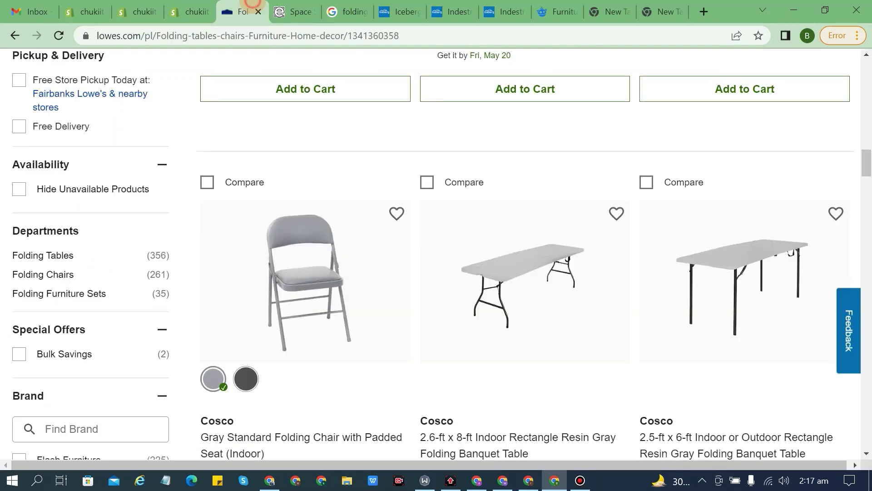
scroll(412, 298, "up", 10)
scroll(413, 291, "up", 4)
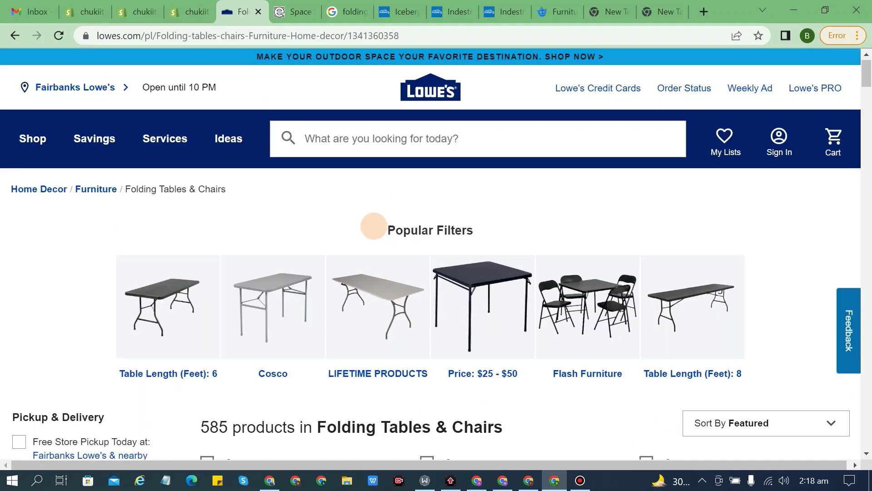
scroll(373, 226, "down", 20)
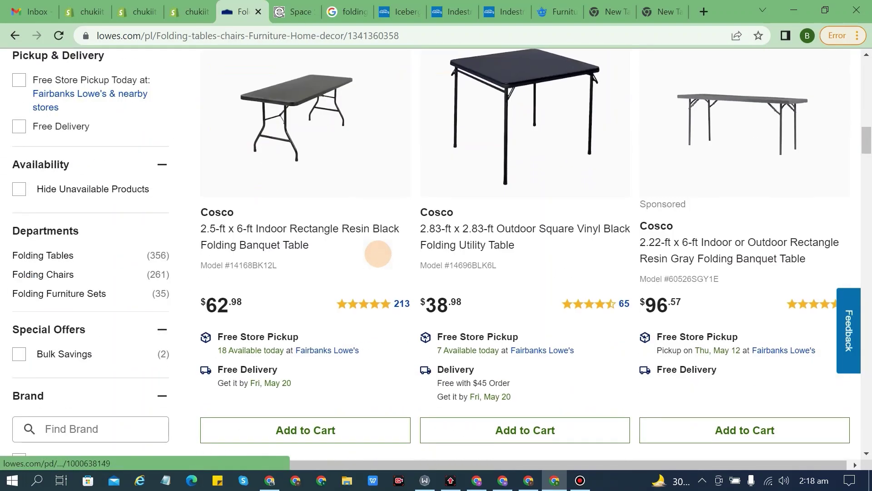
scroll(379, 263, "down", 20)
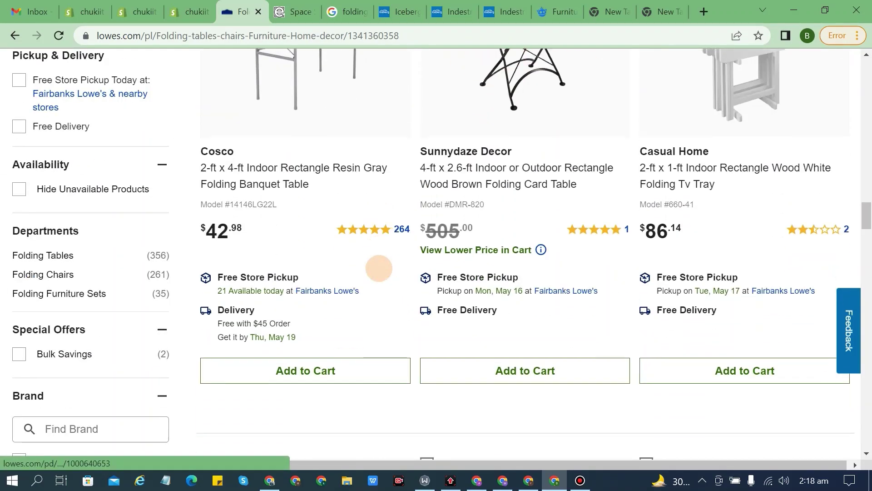
scroll(379, 269, "down", 20)
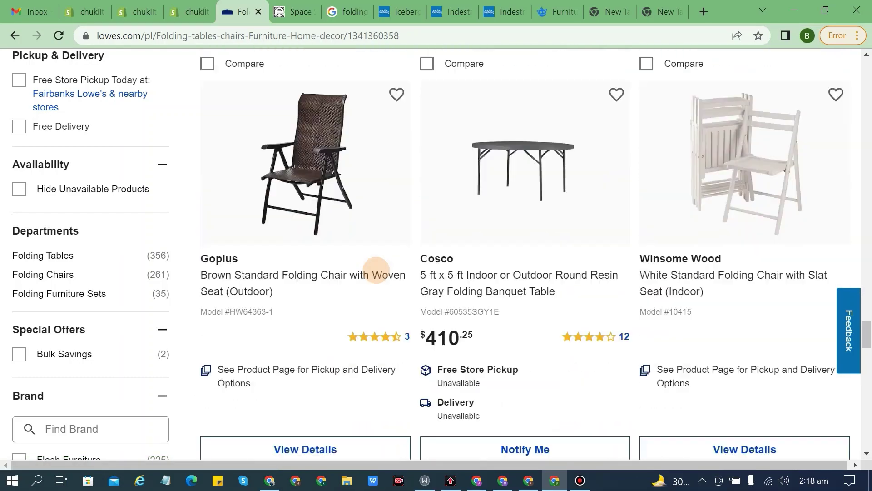
Step: Read the "Portable Folding Tables and Chairs at Lowe's" description below the product listing
scroll(376, 269, "down", 20)
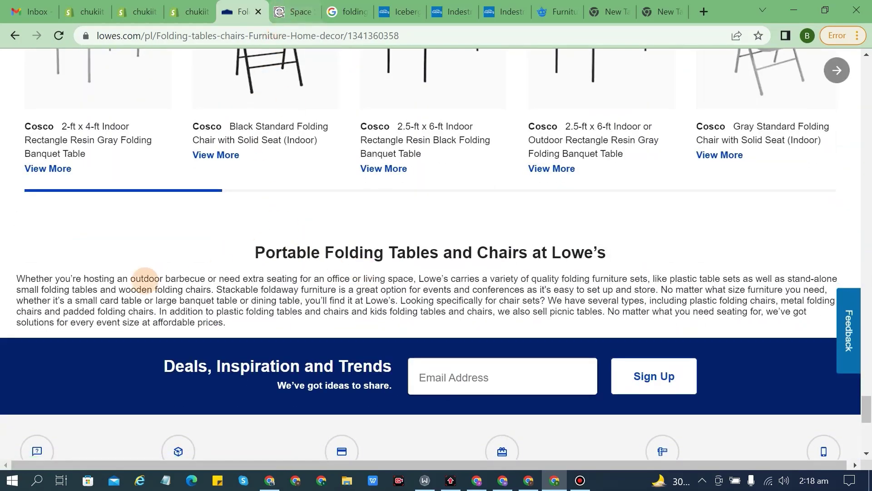
double_click(278, 252)
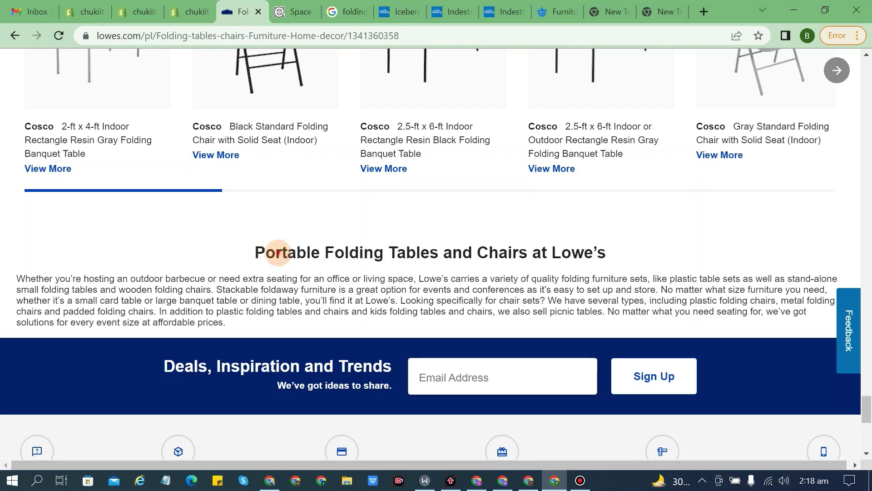
double_click(278, 252)
left_click_drag(7, 291, 468, 312)
double_click(457, 311)
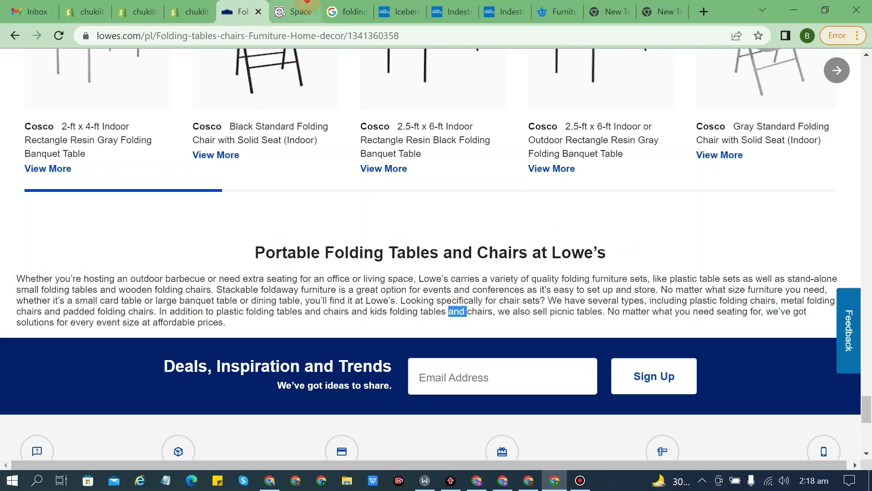
Step: Switch to the Expand Furniture page and copy its description from "At Expand Furniture" through "better furniture designs."
left_click(307, 2)
scroll(312, 263, "up", 5)
scroll(300, 267, "up", 6)
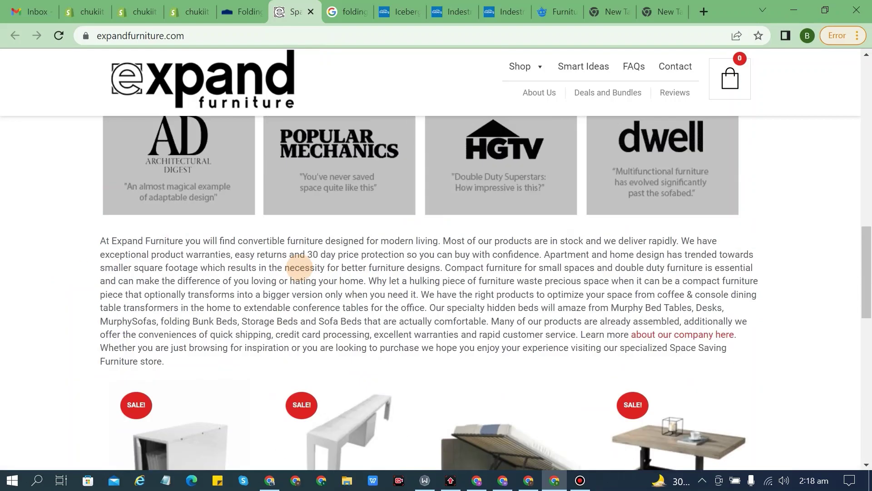
scroll(300, 267, "up", 7)
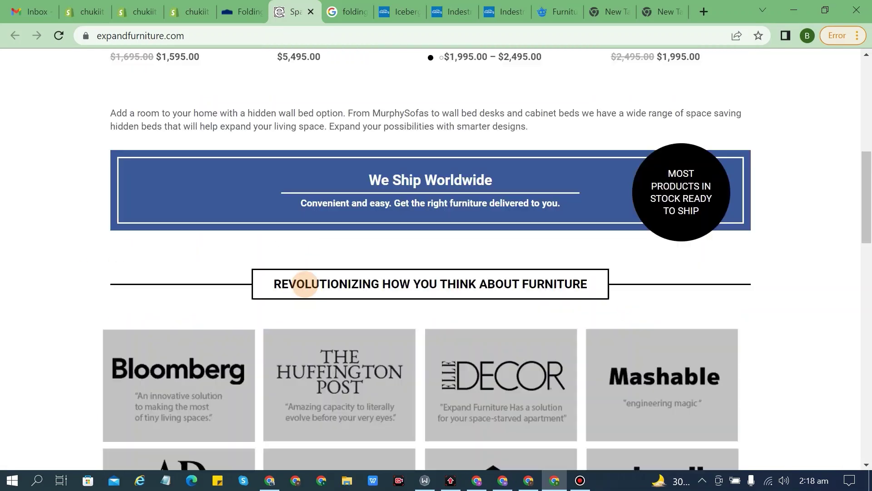
scroll(305, 284, "down", 8)
left_click_drag(101, 200, 444, 233)
key("ctrl+c")
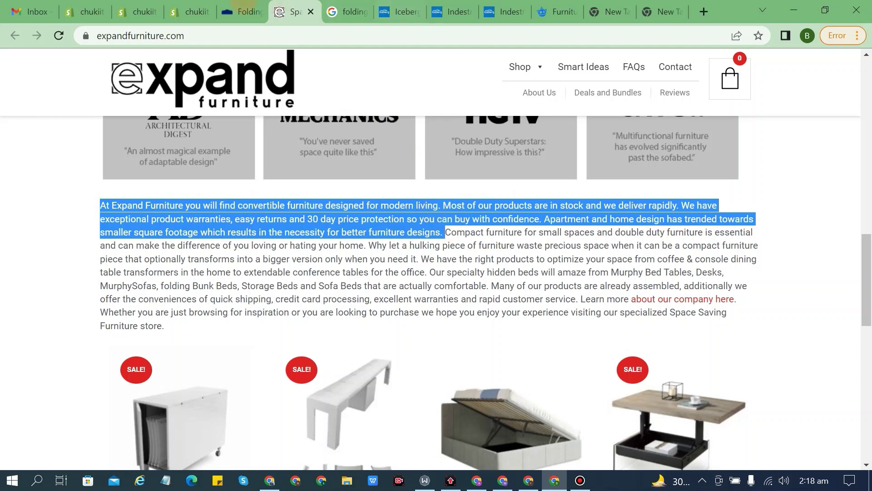
Step: Return to the Shopify theme editor and replace the Image with text section's text block content with the copied Expand Furniture description
left_click(189, 12)
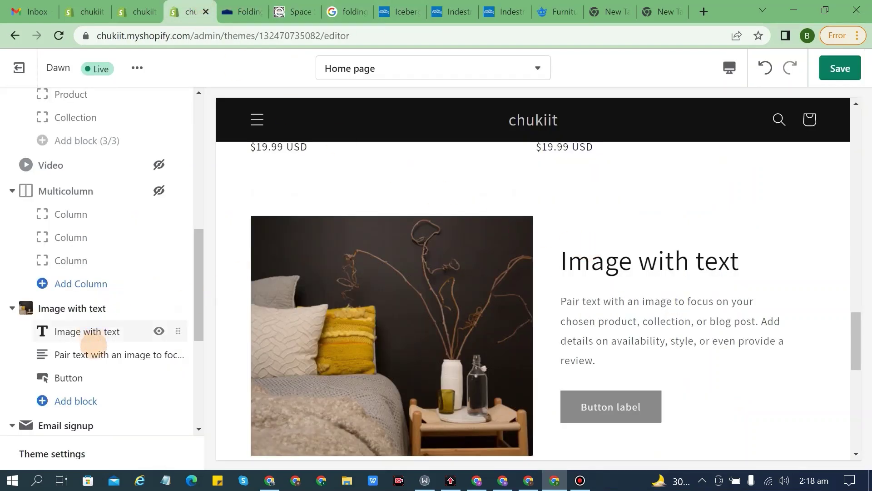
left_click(93, 348)
triple_click(143, 222)
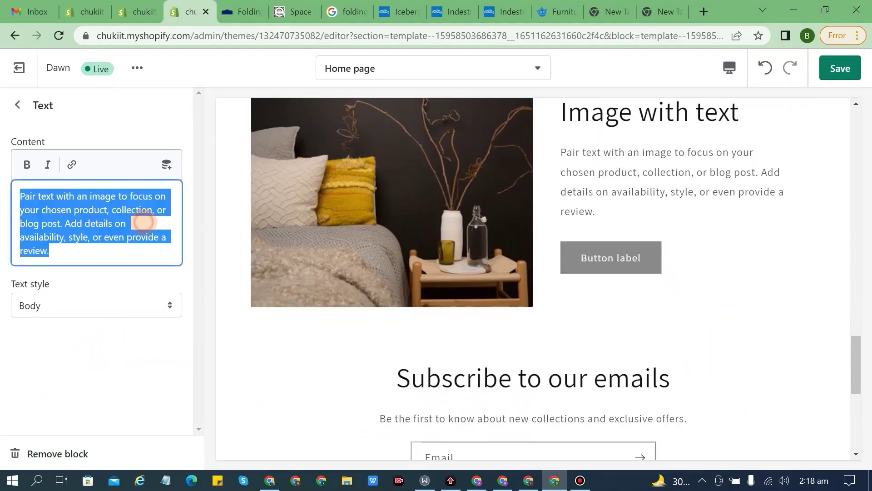
key("ctrl+v")
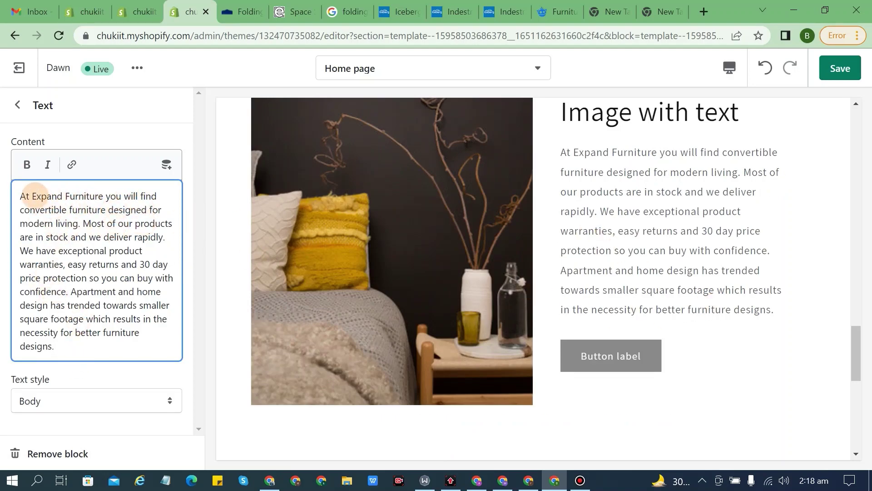
Step: Change "Expand Furniture" to "Chukiit" in the text block and leave the block's settings
left_click_drag(69, 199, 105, 198)
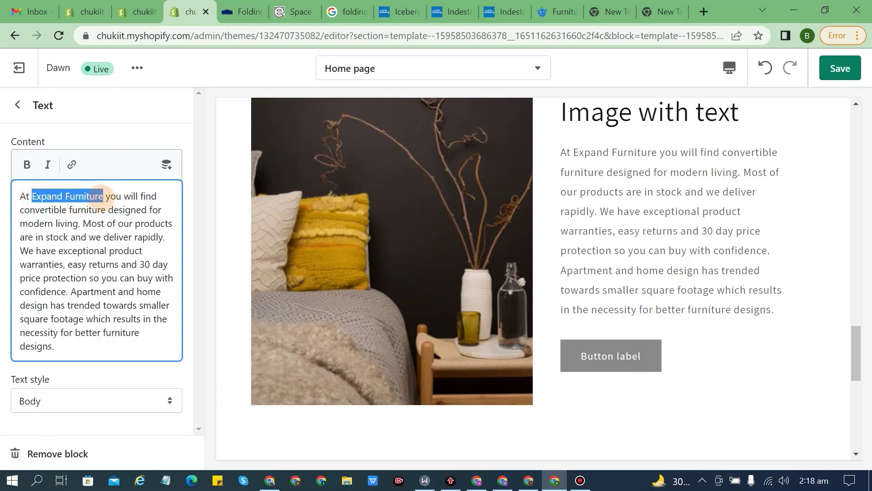
key("BackSpace")
type("C")
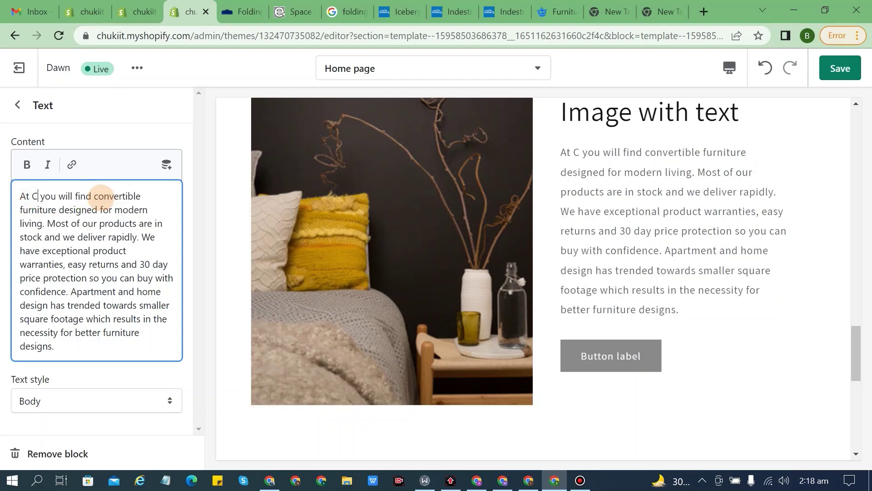
type("hukiit")
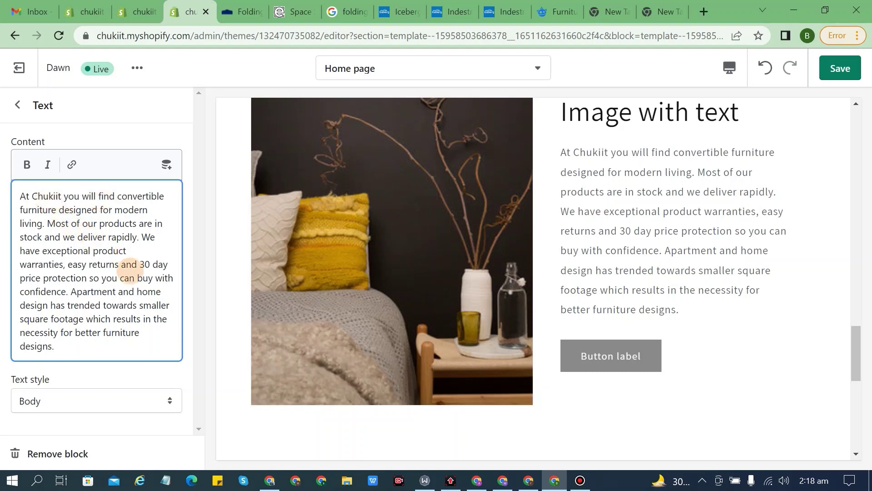
left_click(17, 104)
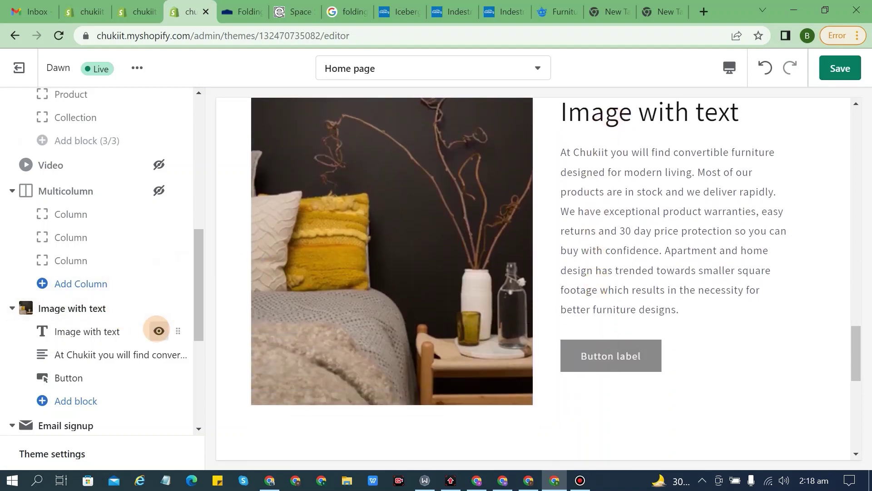
Step: Hide the heading and button blocks of the Image with text section and save the theme changes
left_click(158, 330)
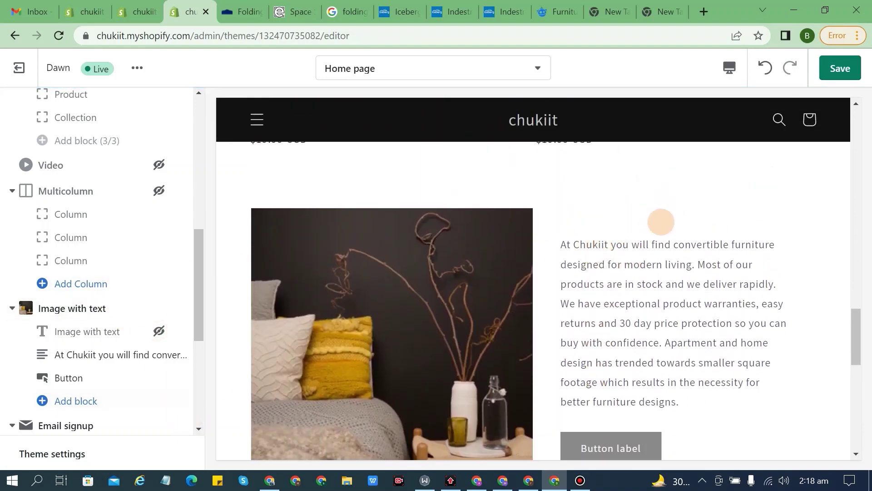
scroll(662, 233, "down", 3)
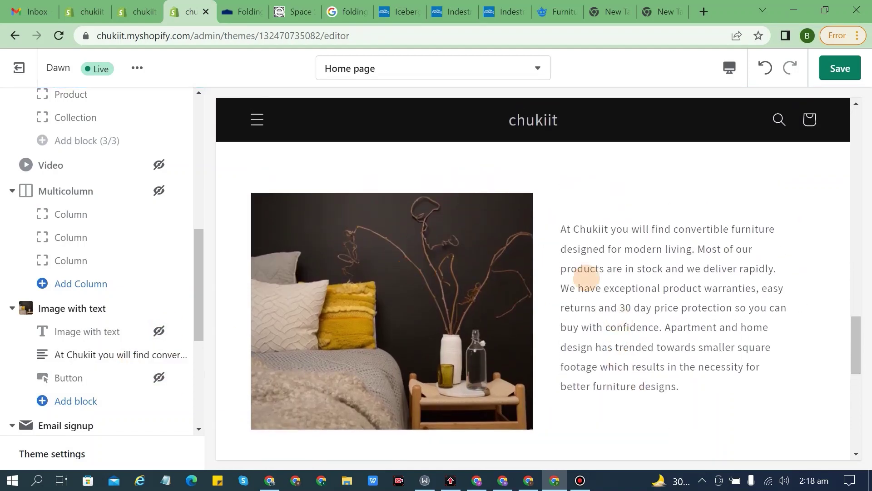
scroll(631, 319, "down", 8)
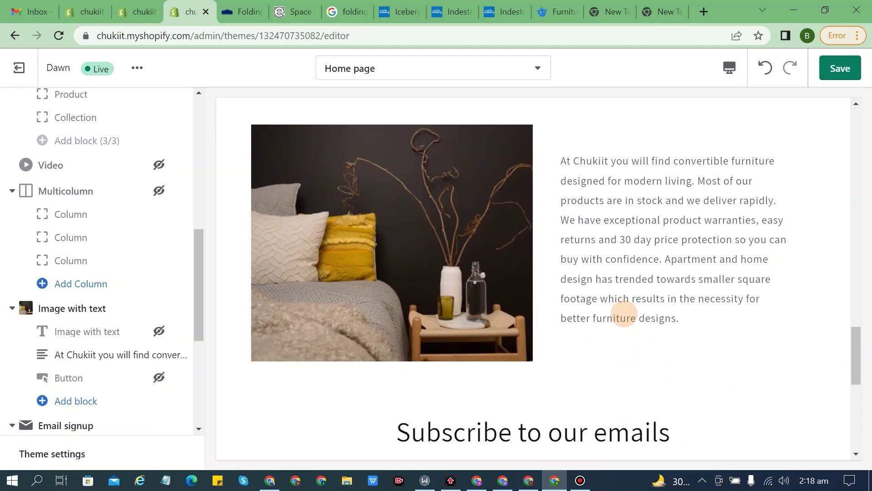
left_click(836, 68)
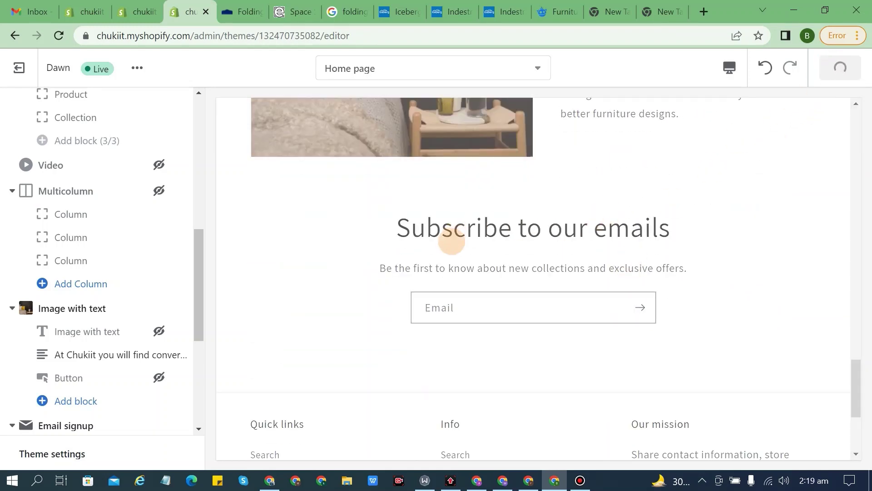
Step: Check the email signup section and its email field, and switch the home page preview to fullscreen
scroll(492, 230, "down", 4)
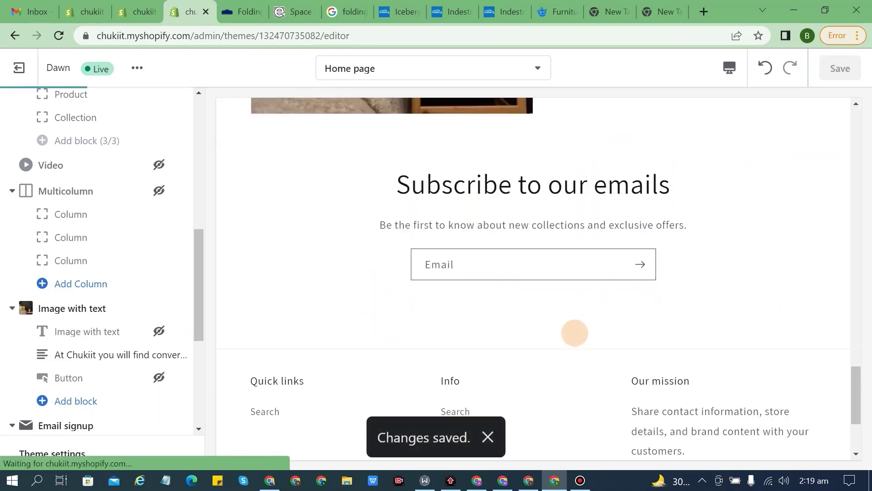
scroll(527, 313, "down", 1)
scroll(498, 304, "up", 4)
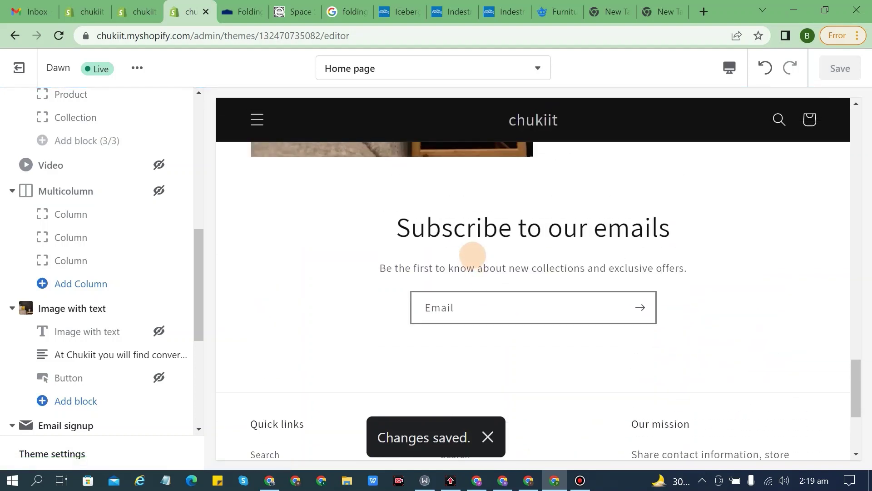
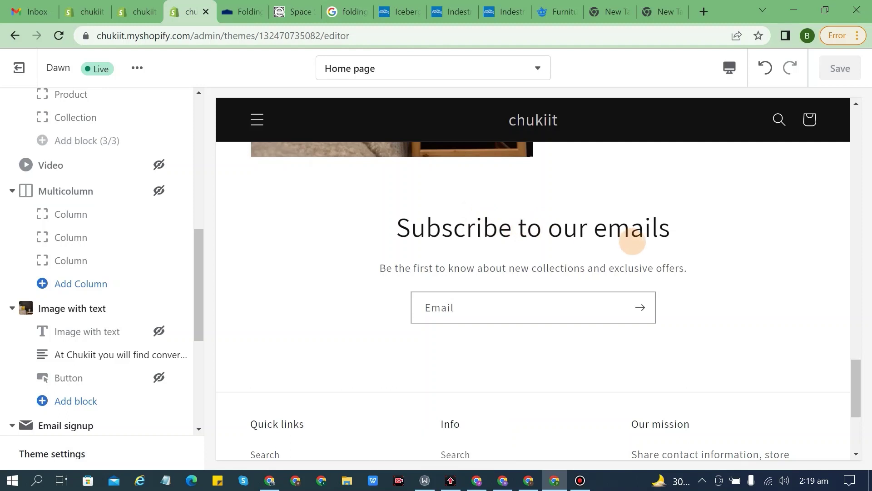
left_click(448, 300)
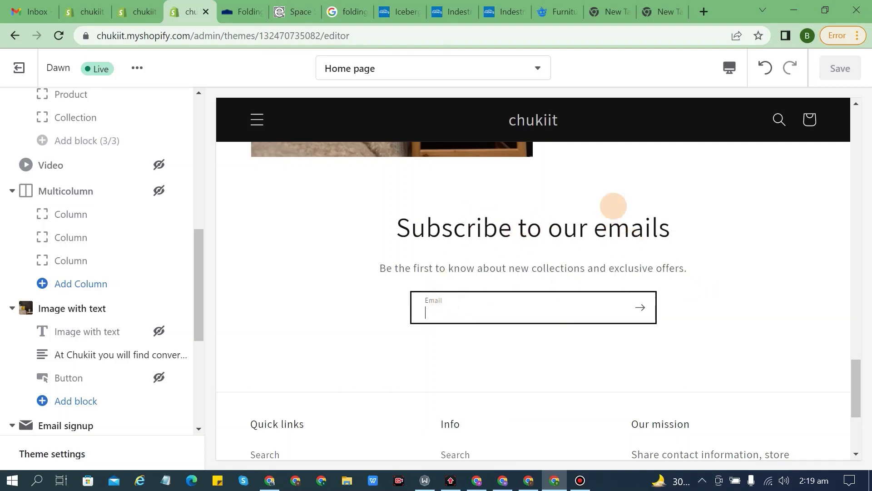
left_click(733, 62)
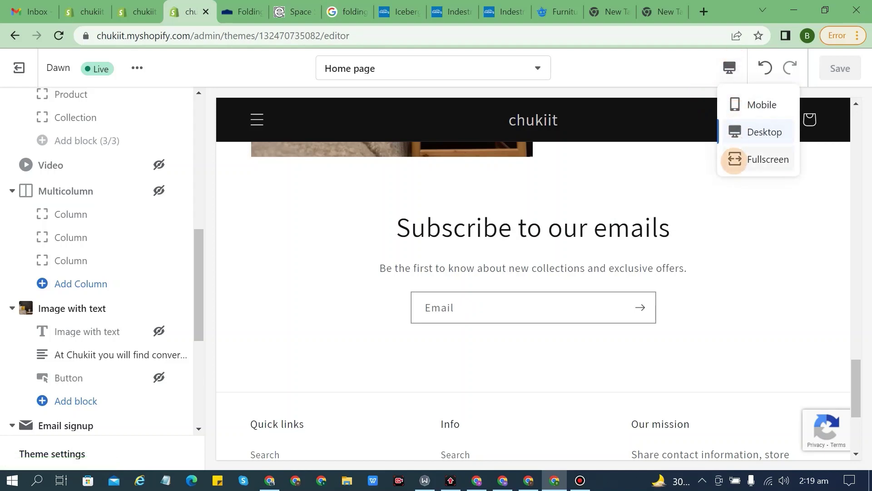
left_click(734, 157)
Step: Review the announcement bar, header menu, banner and "About Chukiit" text in the fullscreen home page preview
scroll(644, 275, "up", 5)
scroll(643, 275, "up", 10)
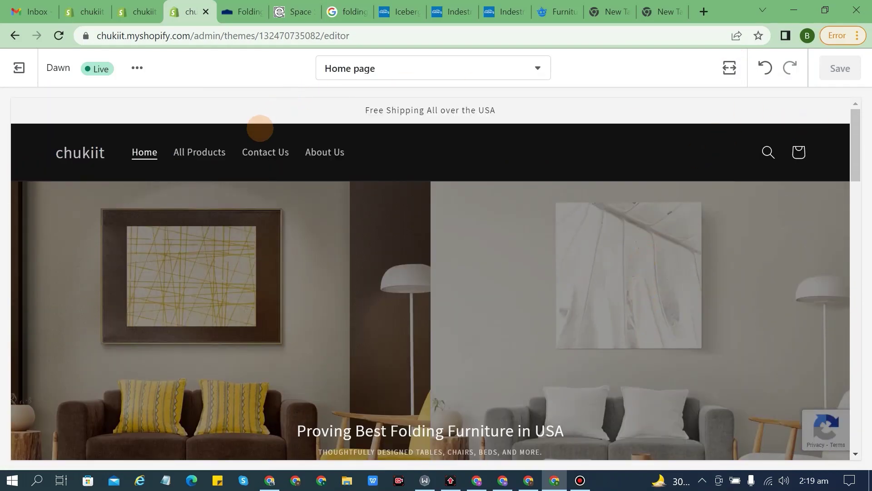
scroll(391, 191, "down", 5)
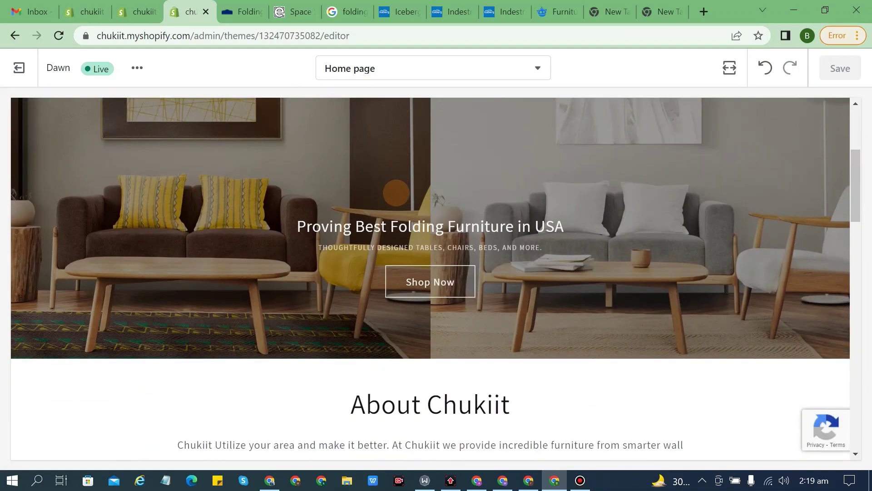
scroll(396, 193, "down", 1)
scroll(396, 193, "up", 6)
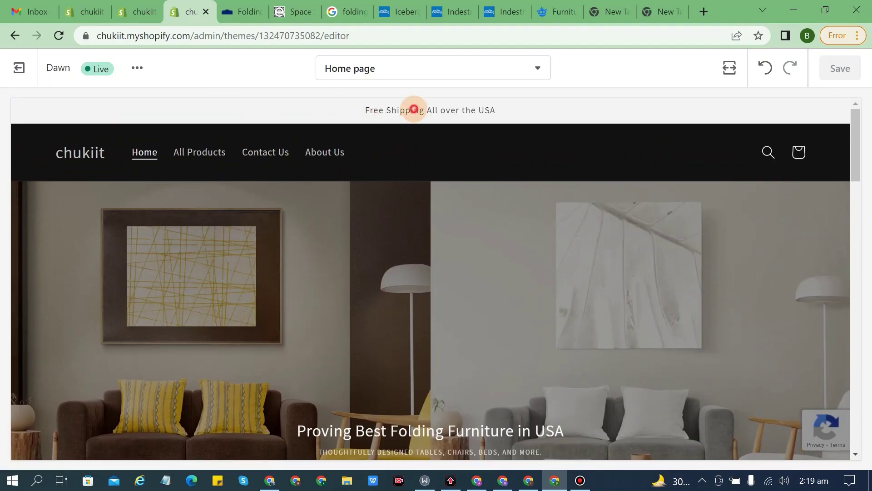
left_click_drag(414, 109, 513, 117)
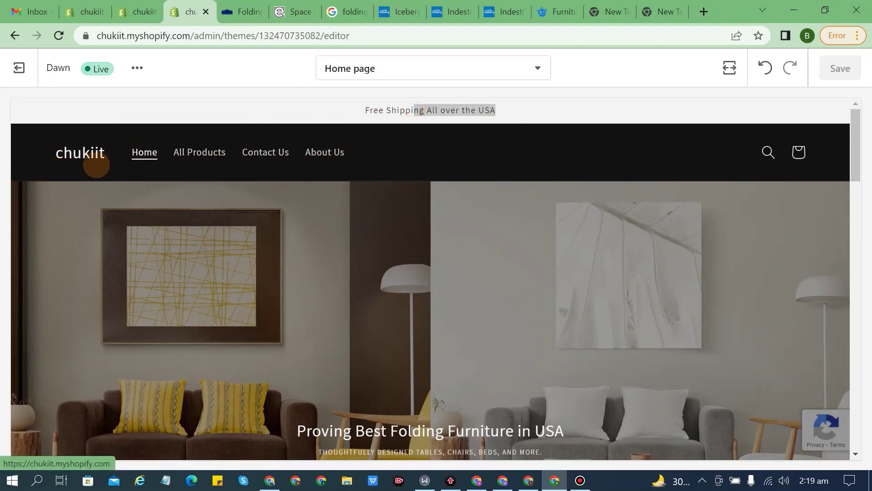
scroll(399, 190, "down", 3)
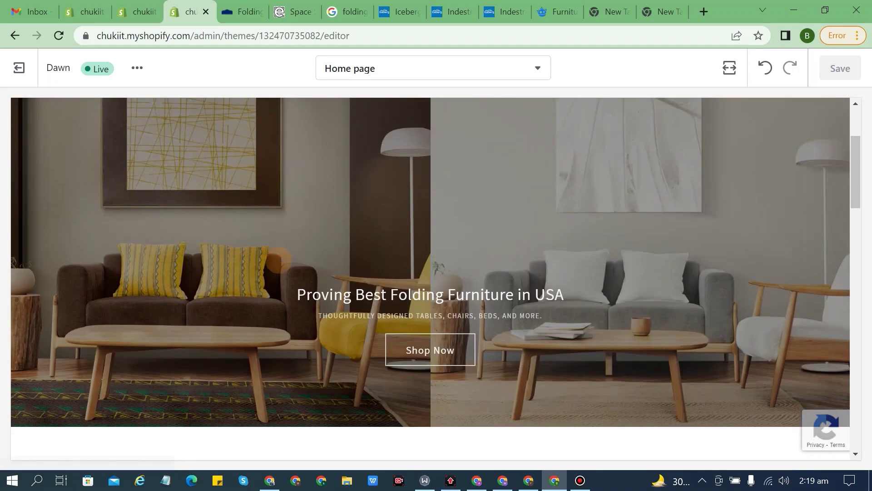
scroll(613, 272, "down", 6)
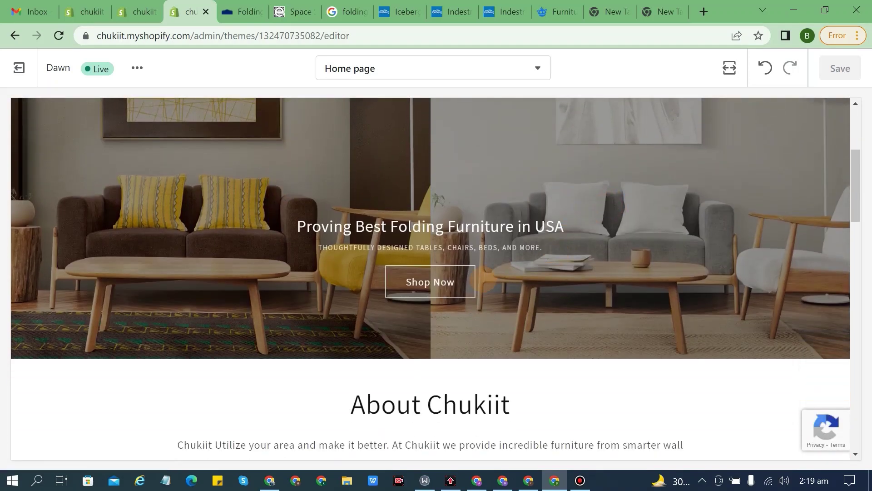
left_click_drag(359, 199, 551, 263)
left_click(467, 270)
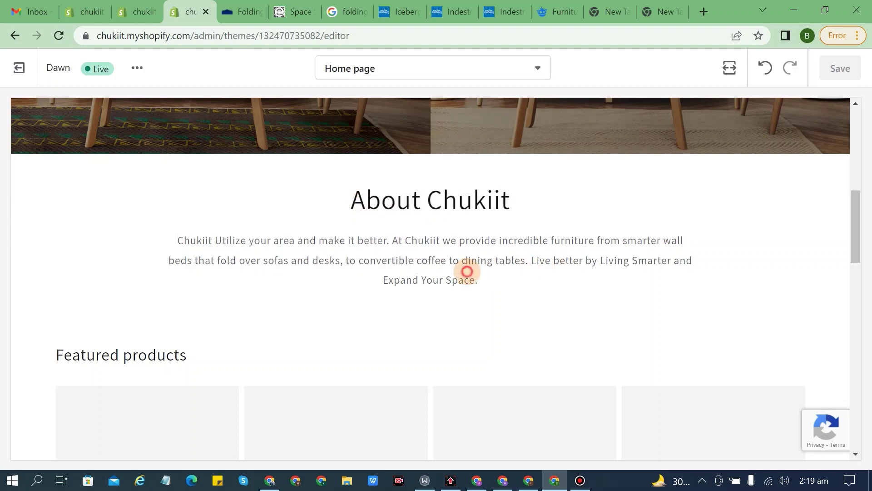
left_click_drag(477, 278, 382, 211)
left_click(447, 240)
scroll(339, 243, "down", 2)
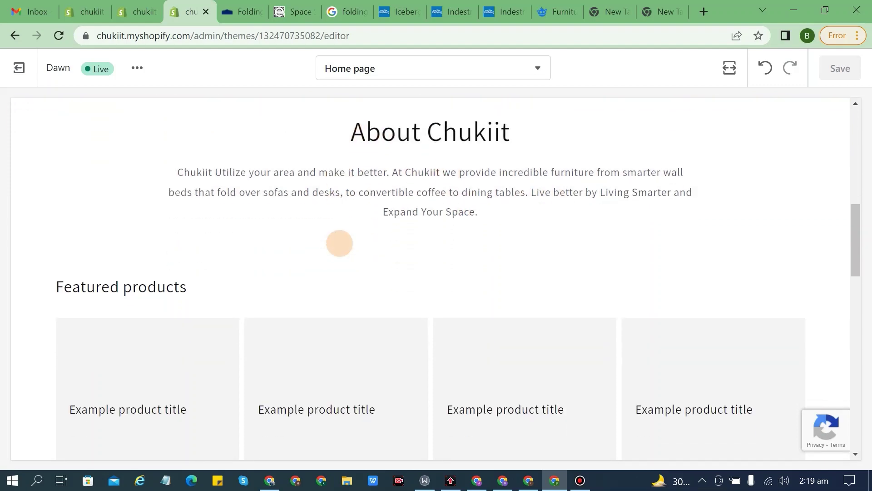
Step: Review the featured products, the Image with text section and the email signup in the fullscreen preview
scroll(345, 241, "down", 3)
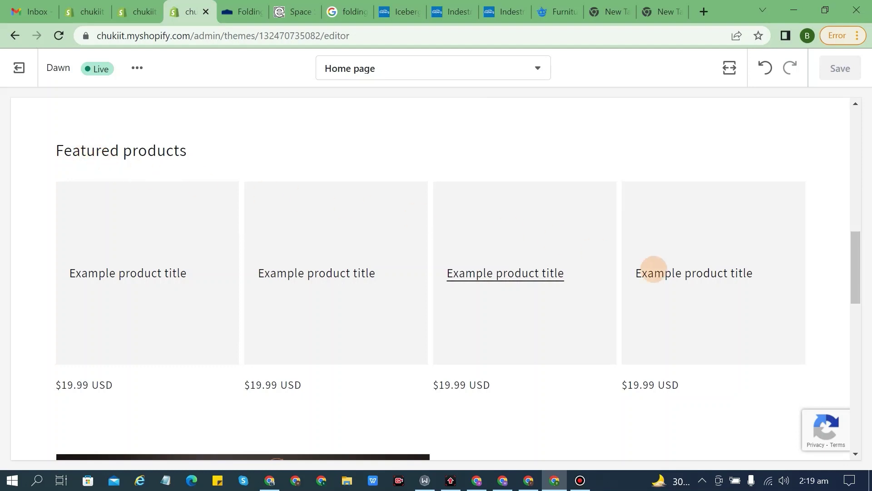
scroll(732, 294, "down", 4)
scroll(431, 278, "down", 2)
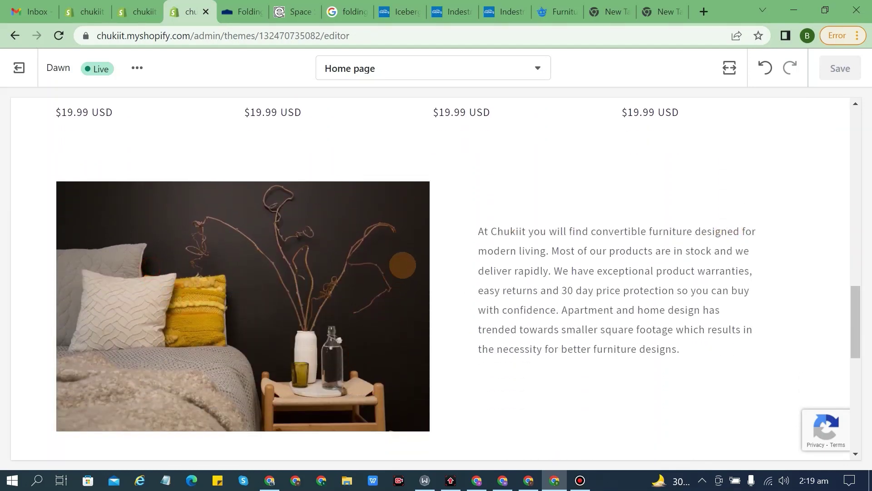
left_click_drag(503, 230, 680, 349)
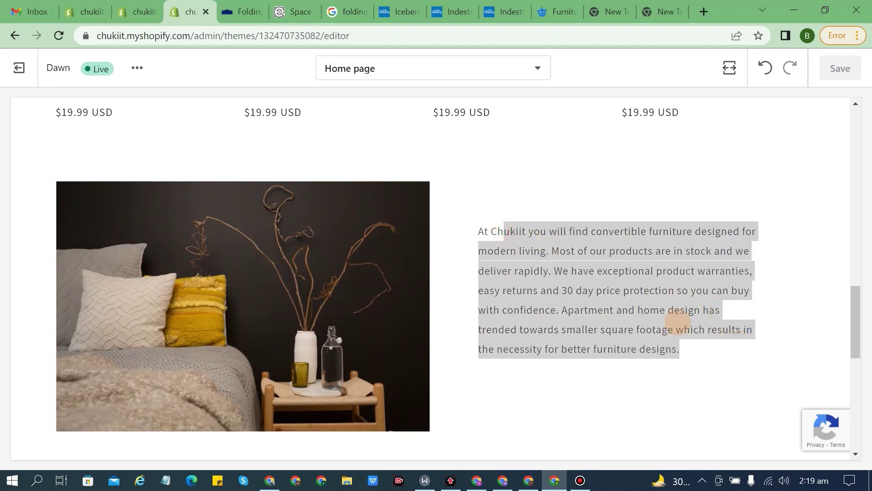
scroll(571, 274, "down", 1)
scroll(565, 276, "down", 1)
left_click(613, 225)
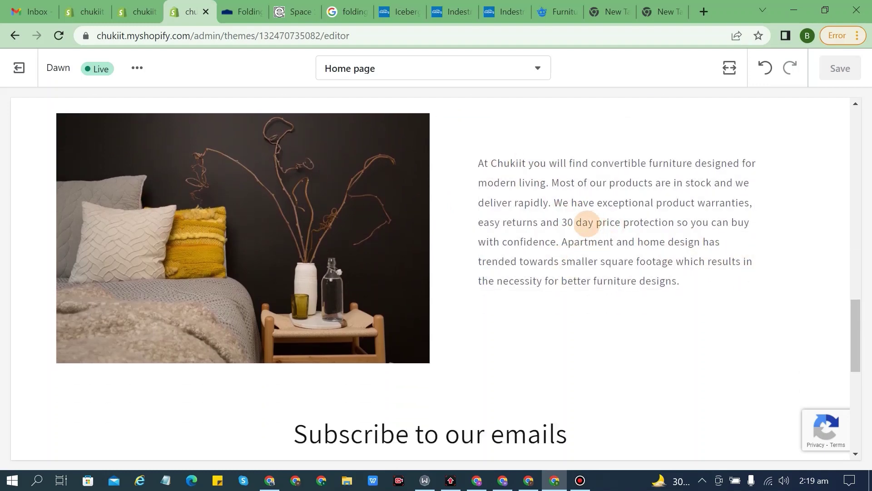
scroll(550, 211, "down", 5)
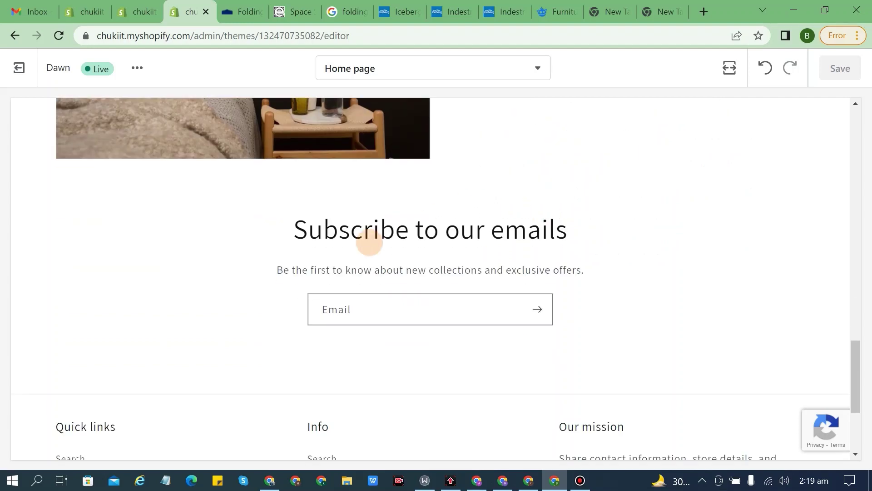
Step: Check the email signup preview, and look through the Lowe's and Expand Furniture page footers for newsletter signup wording
scroll(434, 255, "down", 3)
scroll(434, 255, "up", 5)
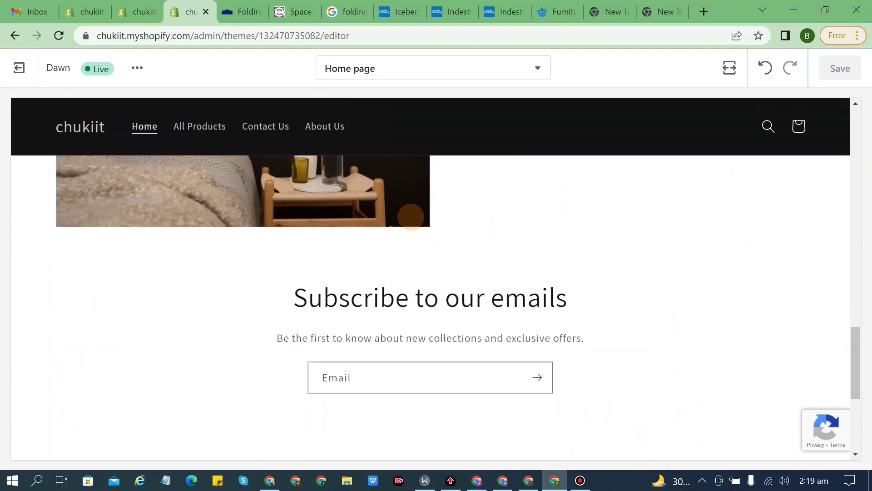
left_click(240, 10)
scroll(358, 272, "down", 5)
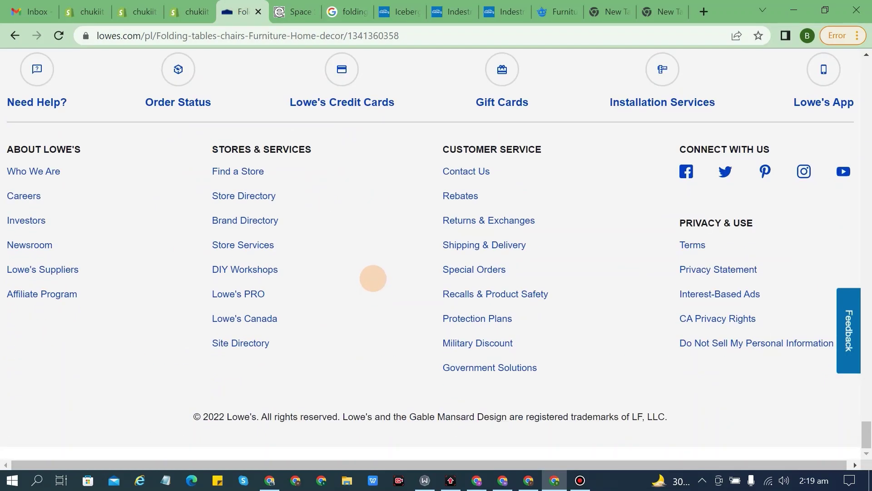
left_click(287, 4)
scroll(444, 368, "down", 10)
scroll(459, 358, "up", 2)
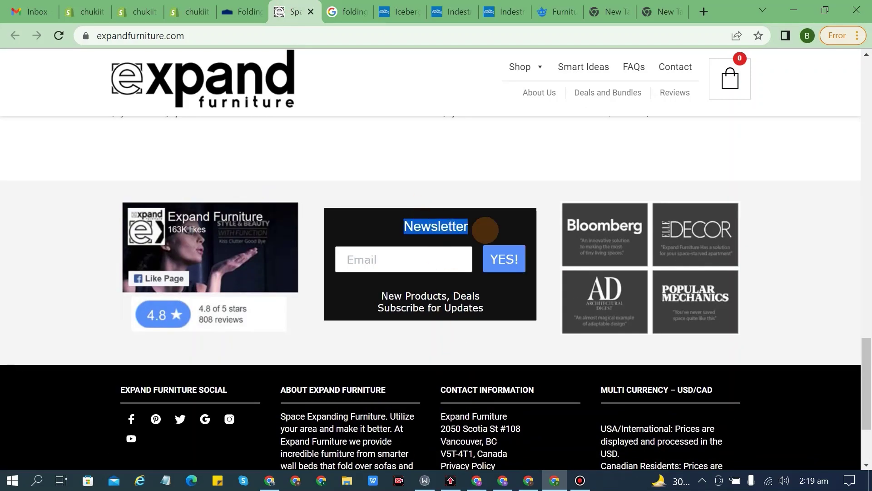
Step: Return to the Shopify theme editor, check the email signup area and switch the home page preview to Desktop
left_click(191, 12)
scroll(321, 150, "up", 3)
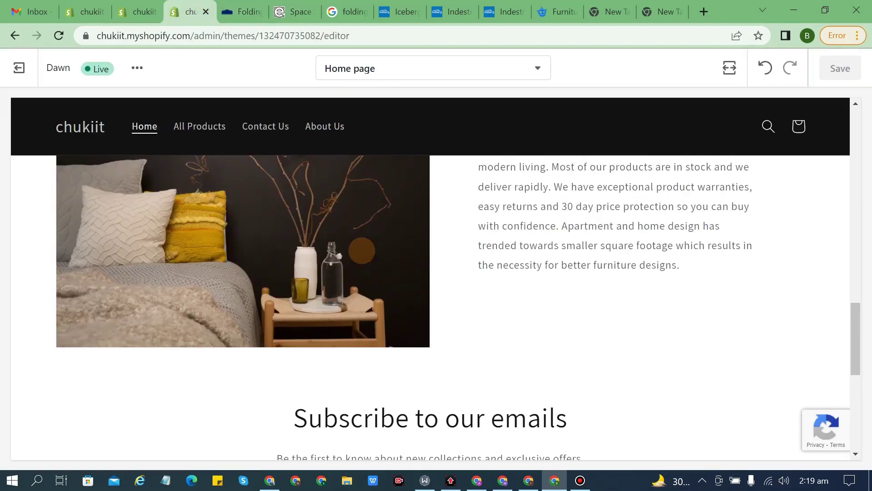
scroll(242, 139, "down", 5)
left_click(729, 67)
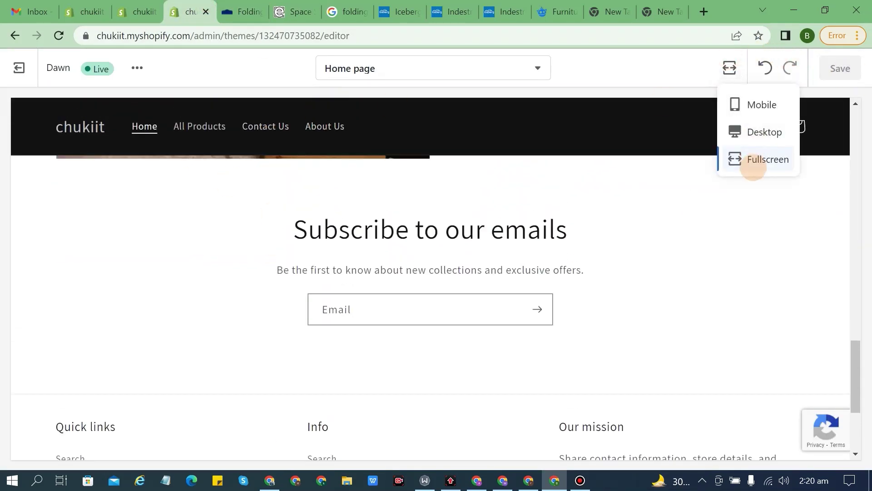
left_click(750, 129)
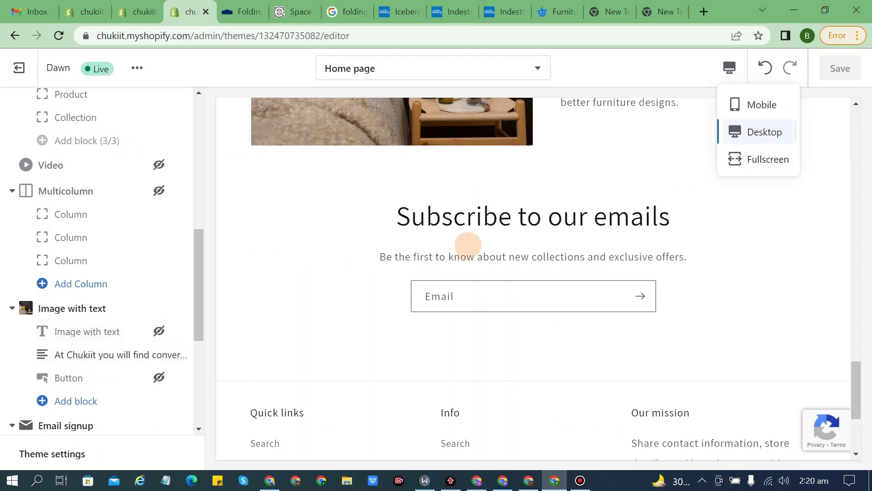
Step: Change the heading of the Email signup section to "Newsletter"
scroll(63, 345, "down", 3)
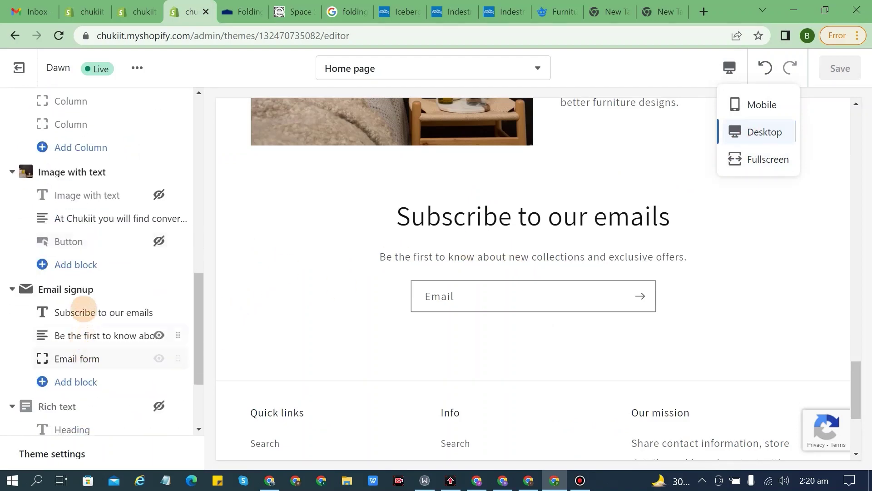
left_click(59, 287)
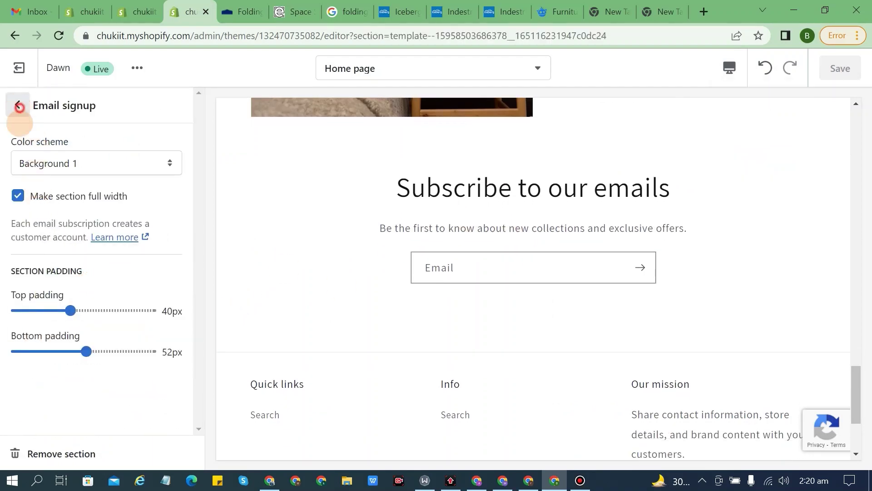
left_click(19, 105)
left_click(94, 310)
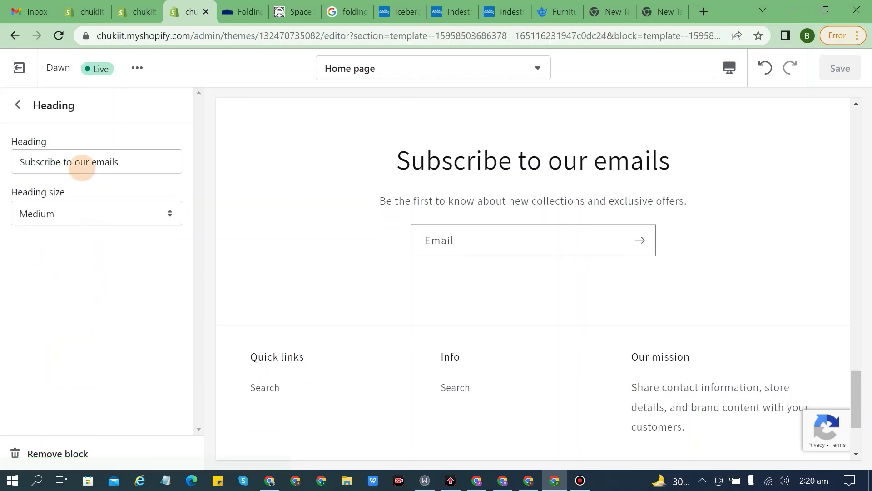
triple_click(82, 167)
type("Newsletter")
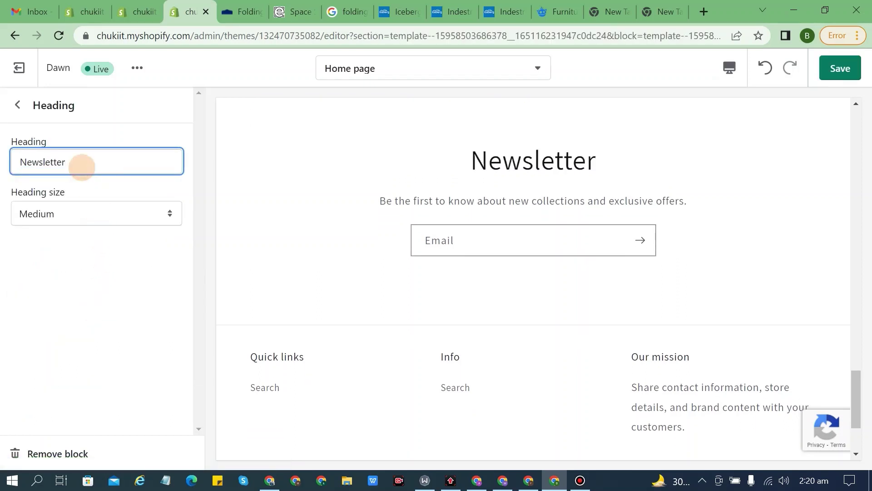
Step: Try the Small heading size on the email signup heading, set it back to Medium and leave the heading settings
left_click(48, 209)
left_click(56, 229)
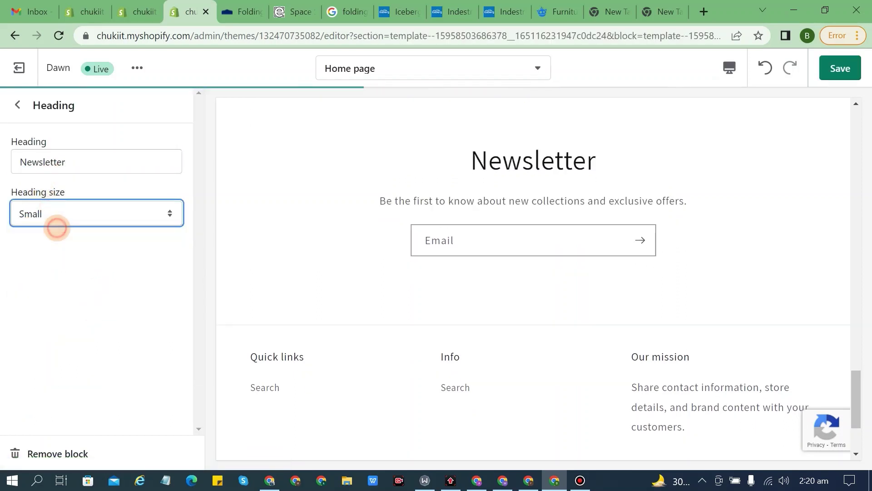
left_click(73, 208)
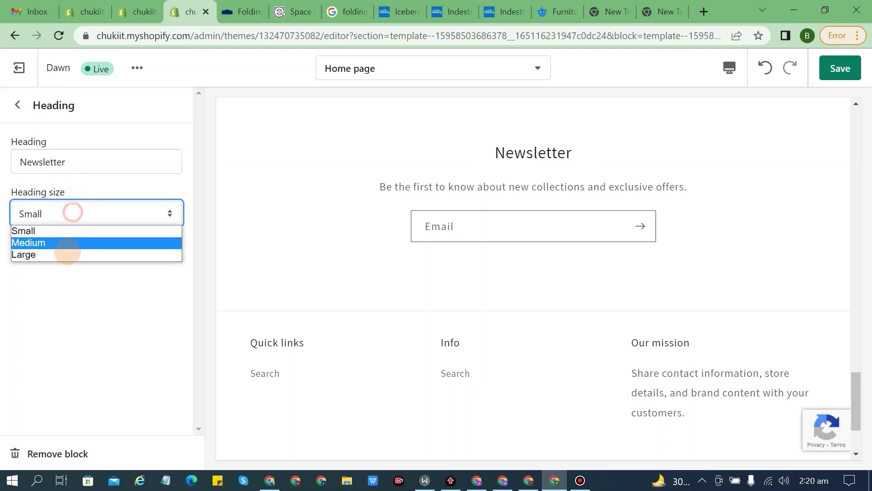
left_click(65, 244)
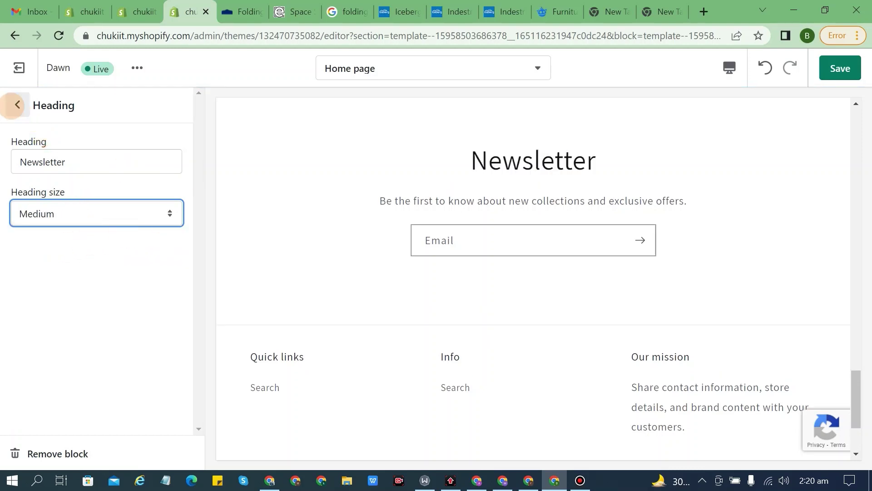
left_click(15, 105)
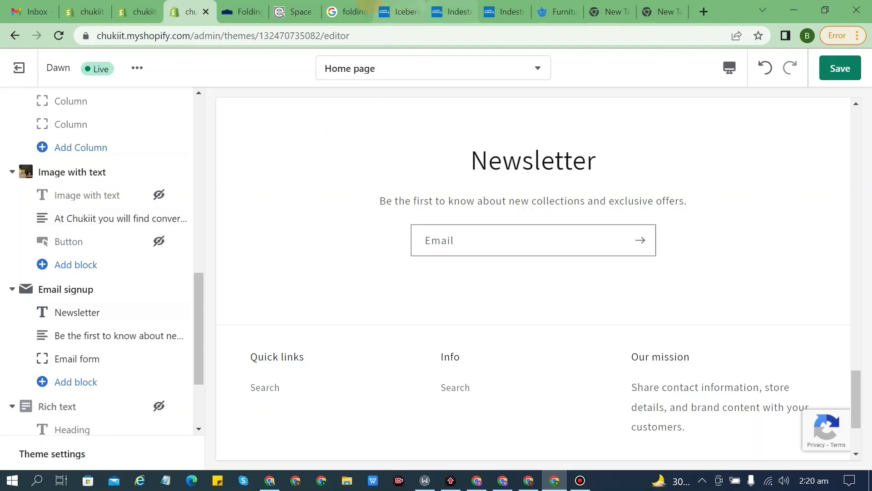
Step: Copy the "New Products, Deals Subscribe for Updates" text from the newsletter box on the Expand Furniture site
left_click(295, 11)
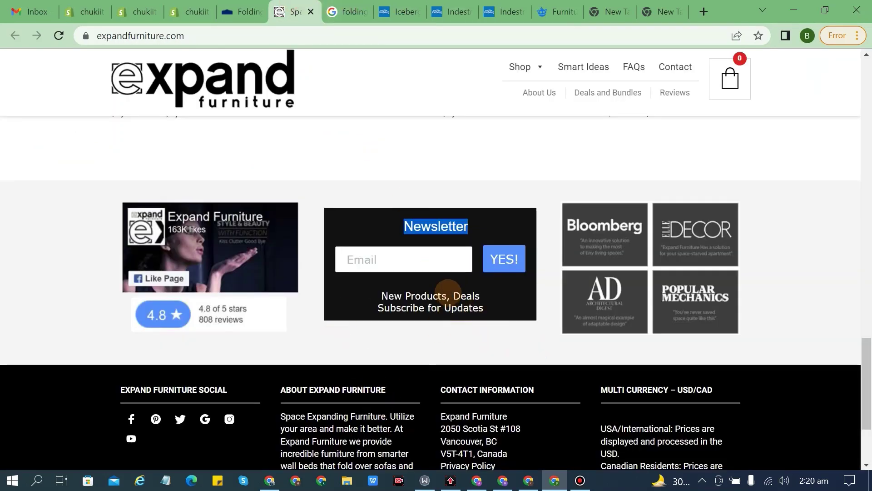
double_click(420, 296)
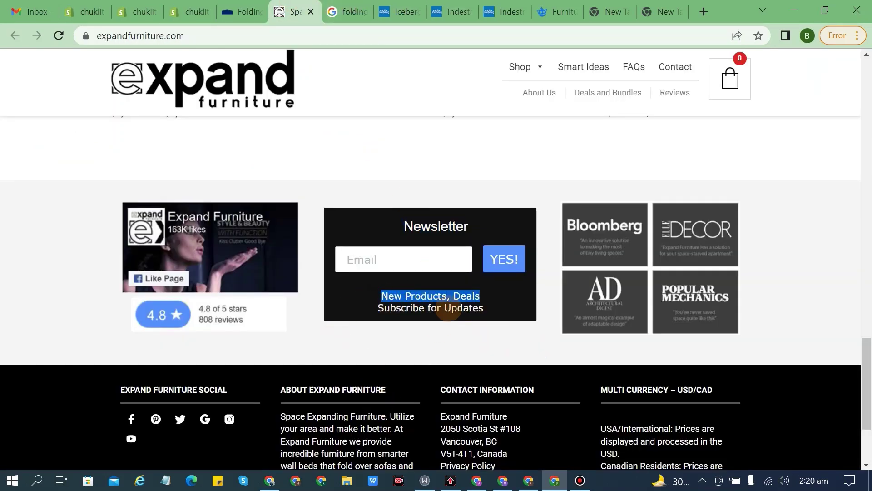
left_click_drag(495, 309, 381, 298)
key("ctrl+c")
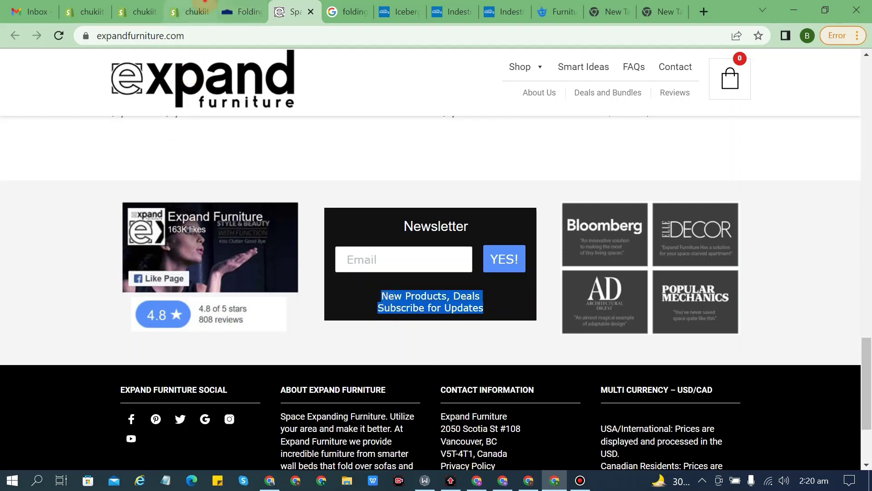
Step: Replace the Email signup description in the theme editor with "New Products, Deals Subscribe for Updates" on one line and save the changes
left_click(202, 6)
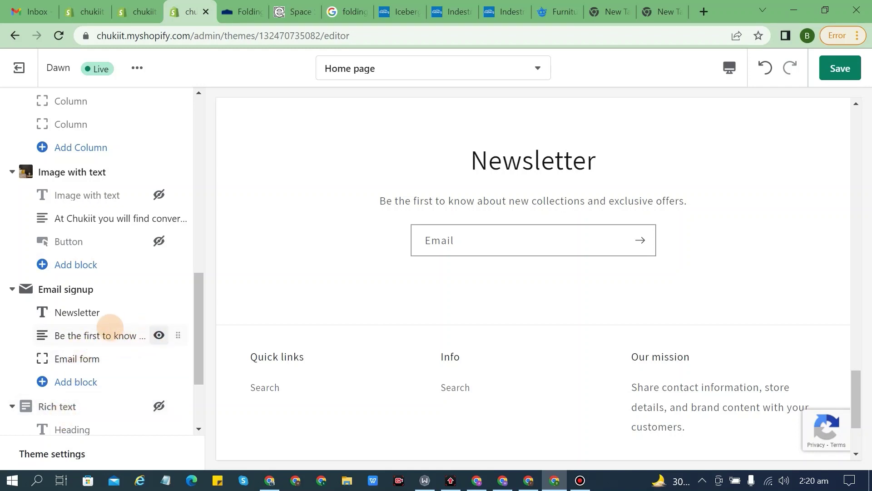
left_click(95, 336)
triple_click(127, 196)
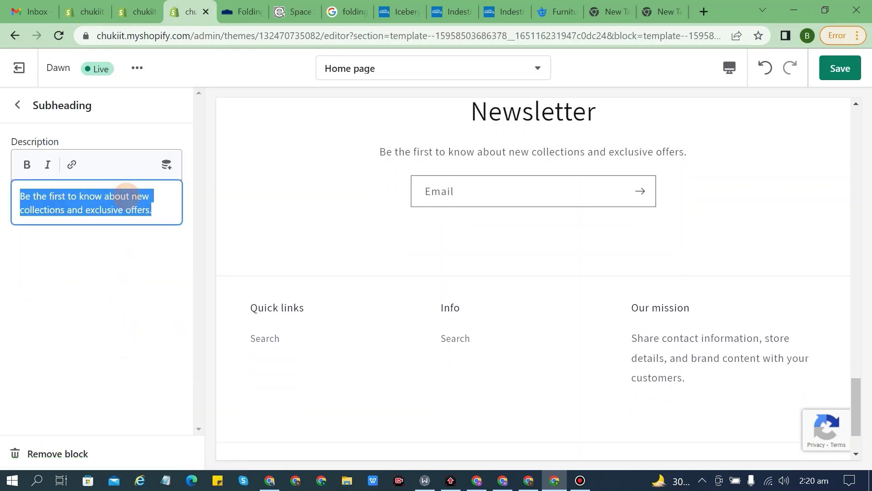
key("ctrl+v")
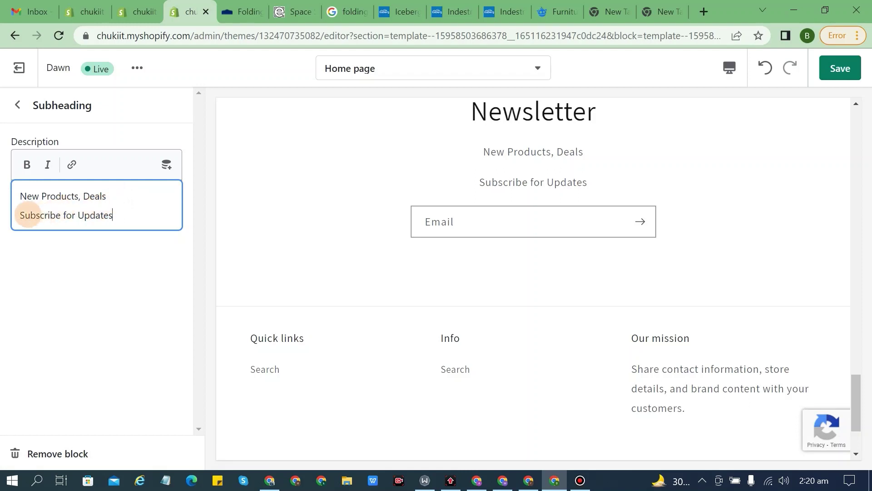
left_click(20, 215)
key("BackSpace")
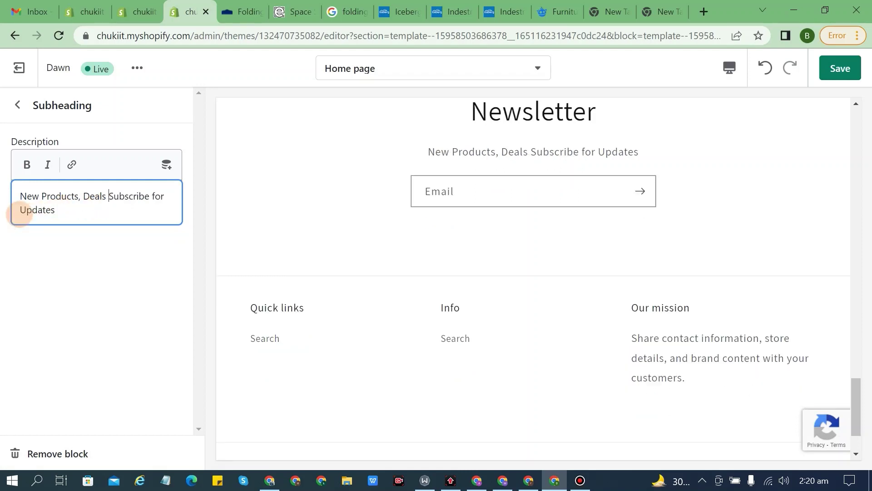
left_click(840, 67)
Step: Review the home page preview from the banner through "About Chukiit", the featured products and the Image with text section to the newsletter signup
scroll(622, 204, "up", 3)
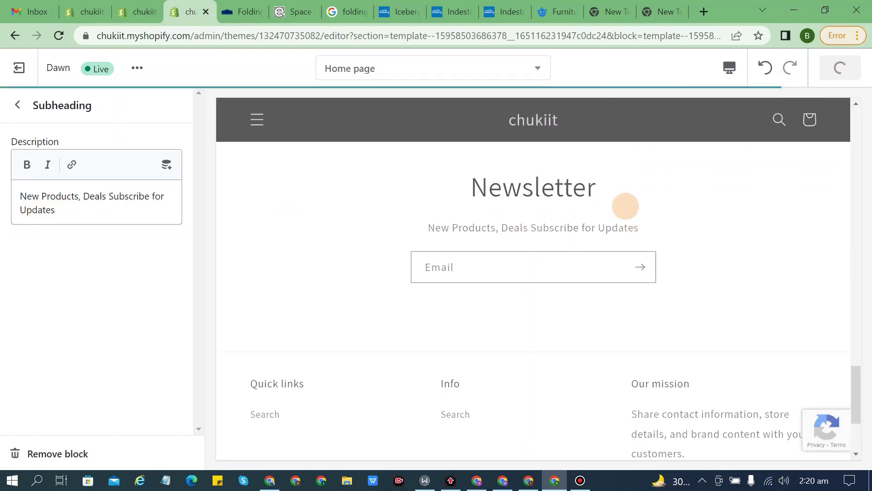
scroll(512, 240, "up", 10)
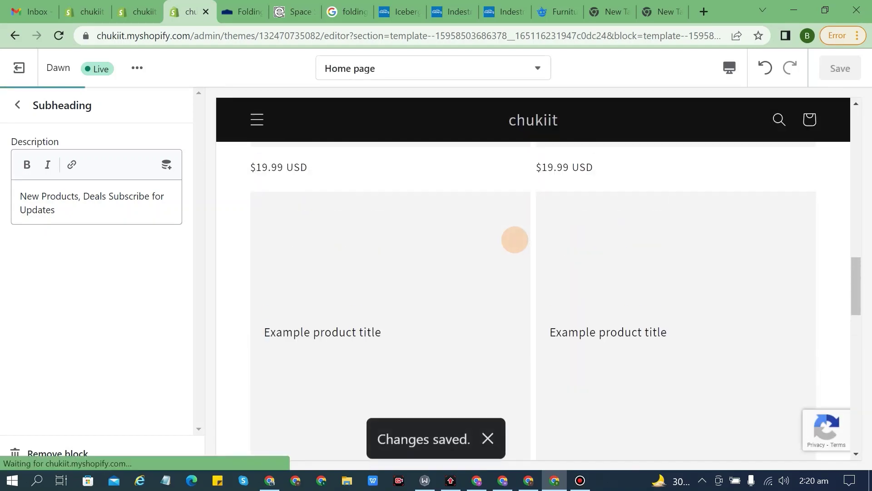
scroll(515, 239, "up", 5)
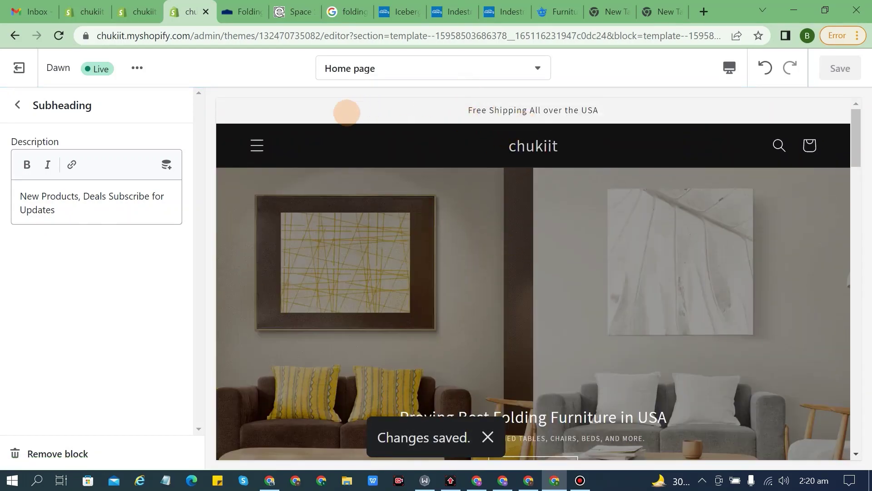
scroll(372, 202, "down", 10)
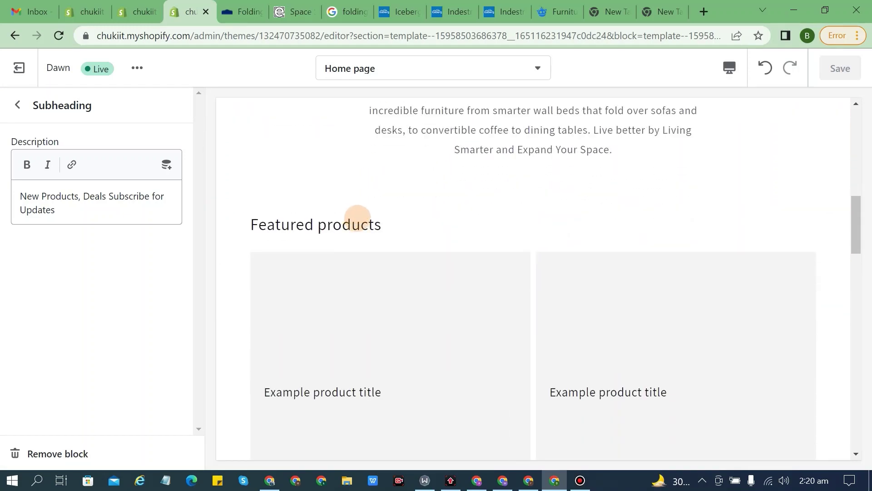
scroll(509, 298, "down", 12)
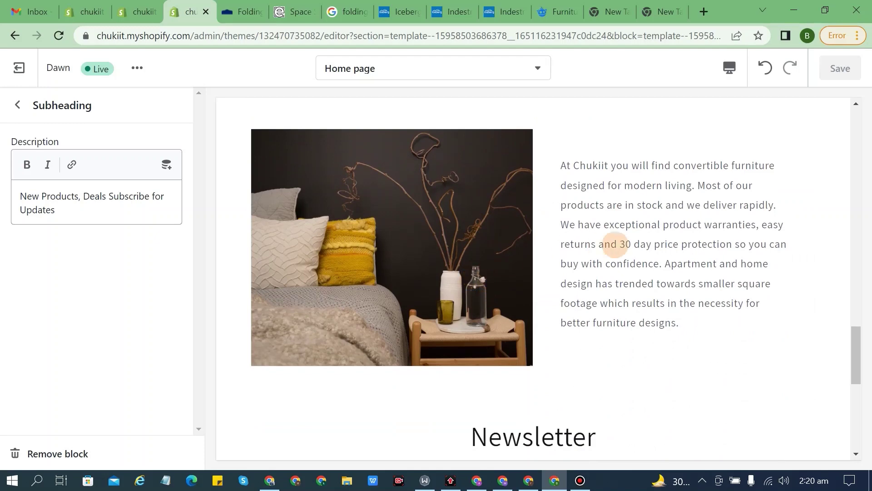
left_click(18, 106)
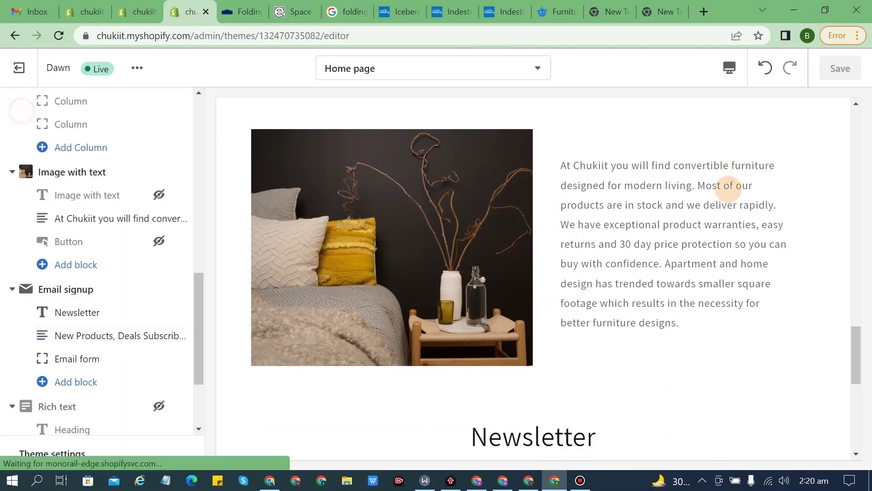
scroll(591, 187, "up", 5)
scroll(530, 195, "down", 5)
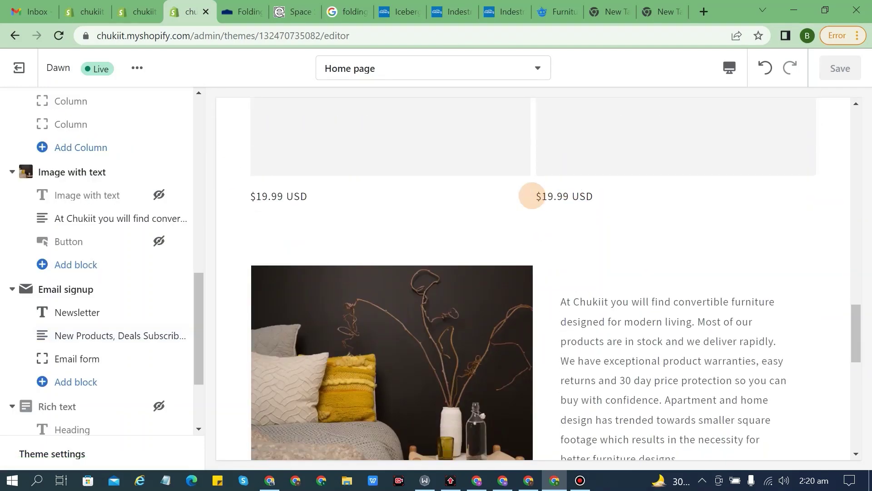
scroll(629, 237, "up", 15)
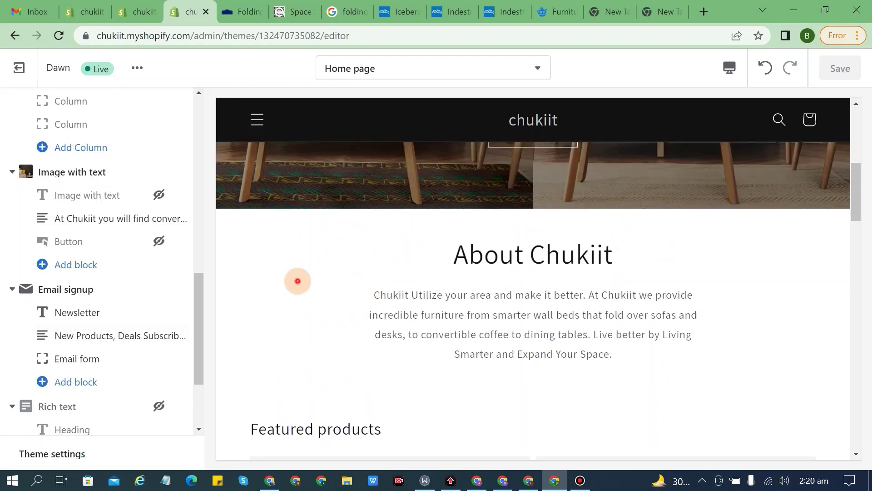
scroll(613, 315, "down", 5)
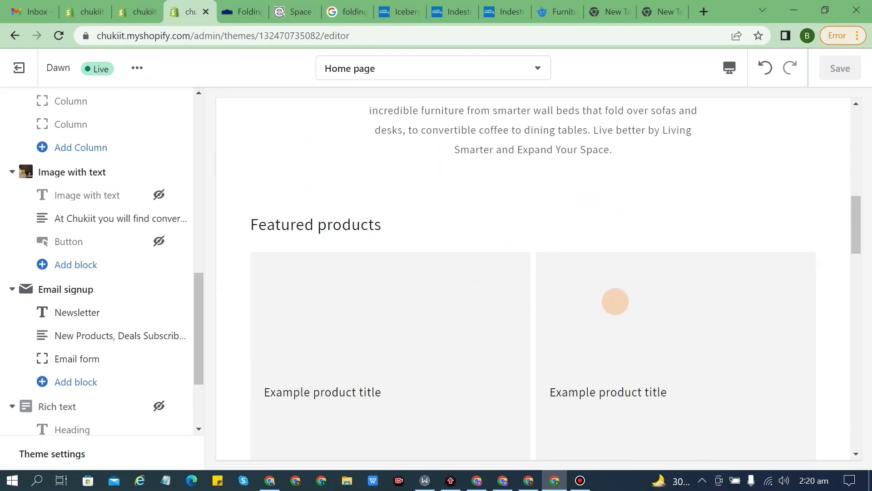
scroll(615, 302, "down", 9)
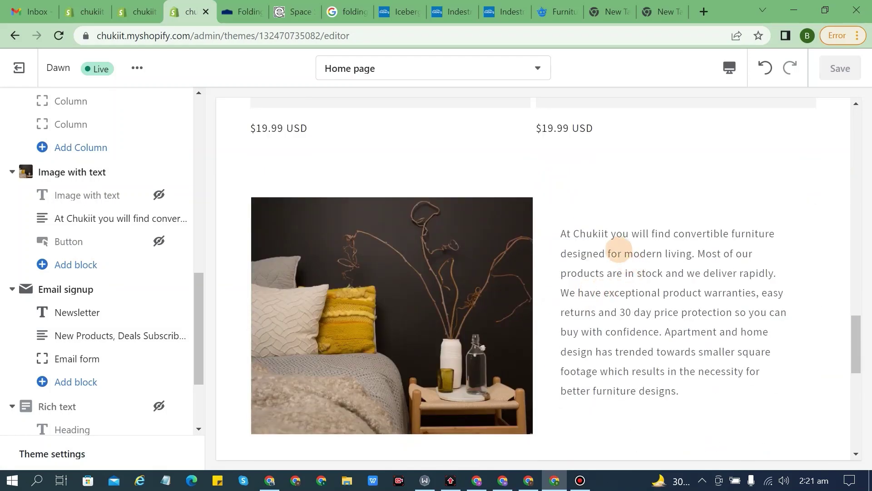
scroll(618, 250, "down", 6)
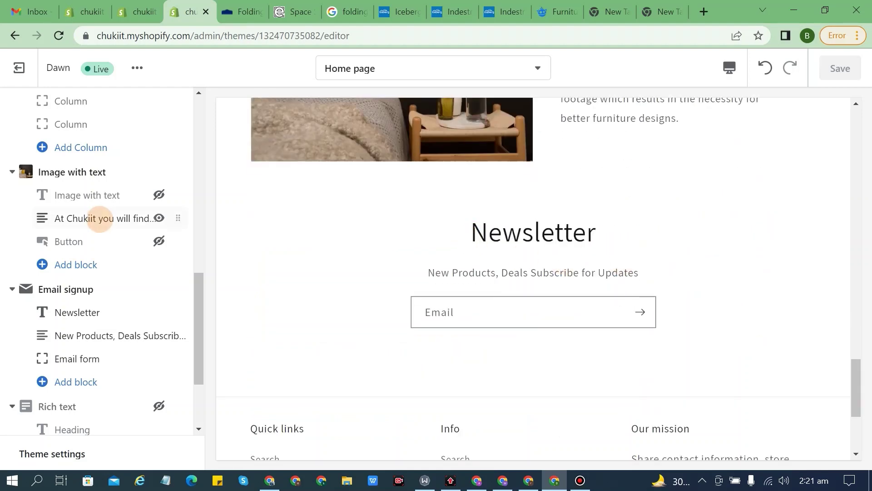
Step: Open the Email signup section's settings and set its color scheme to Background 2
scroll(73, 354, "down", 3)
scroll(68, 318, "up", 2)
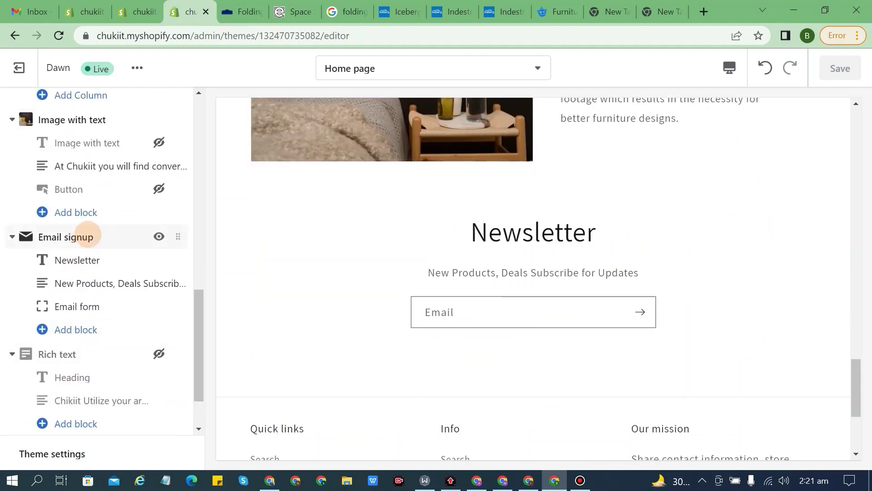
left_click(118, 236)
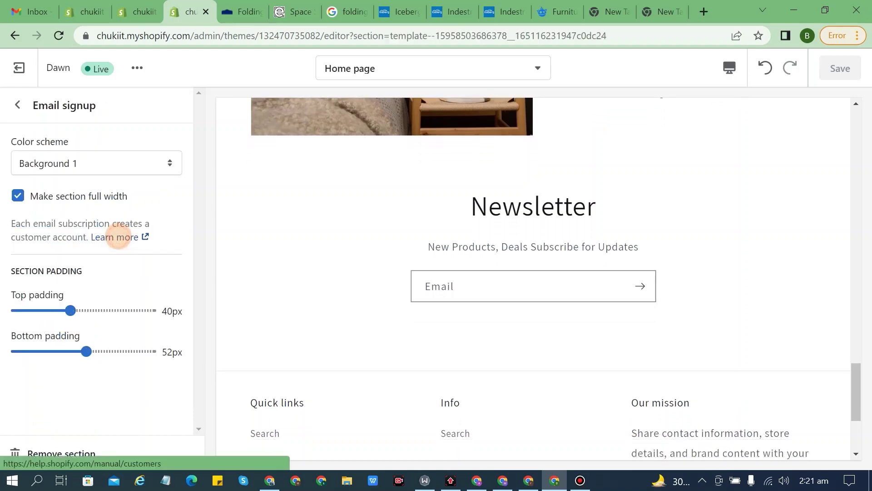
left_click(86, 164)
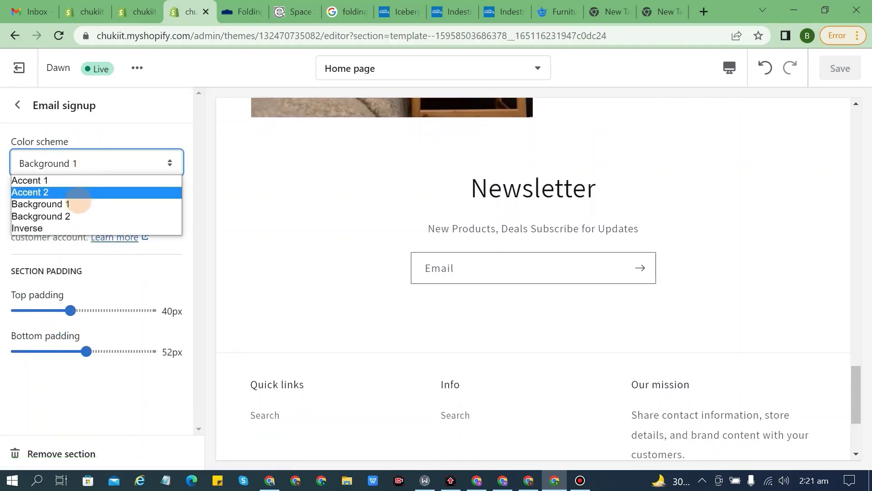
left_click(78, 203)
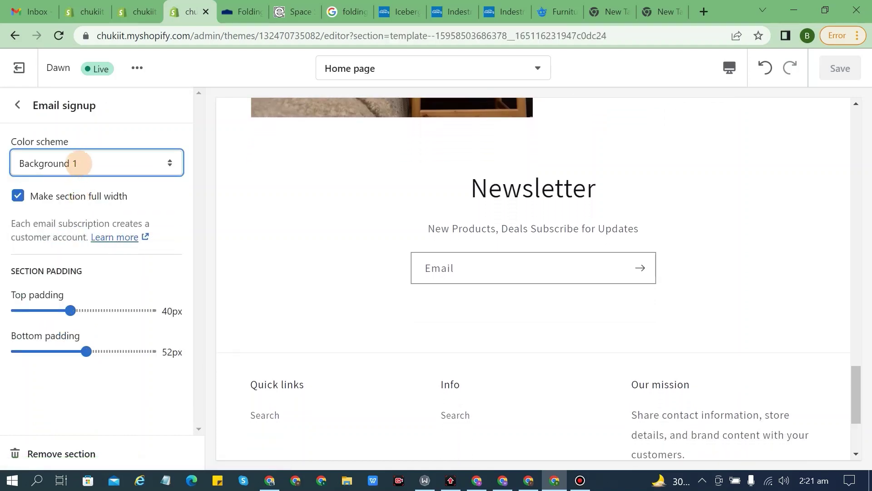
left_click(79, 163)
left_click(86, 216)
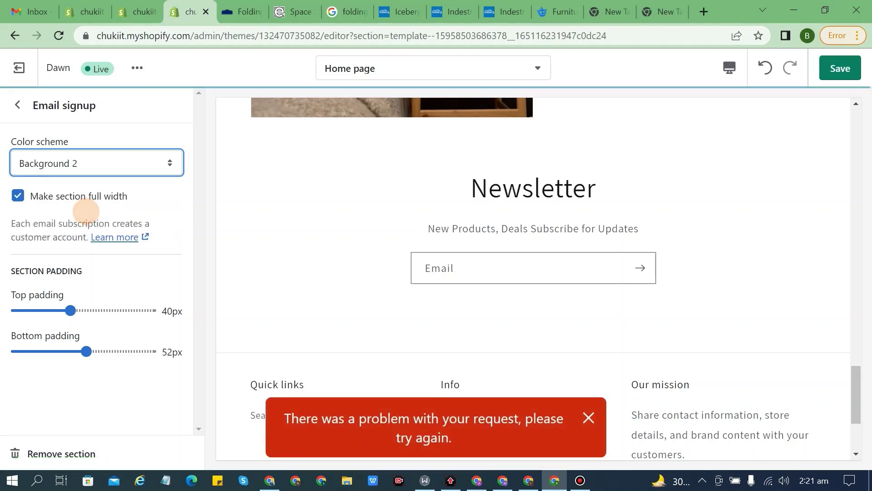
Step: Try the Accent 2 and Accent 1 color schemes on the Email signup section
left_click(116, 159)
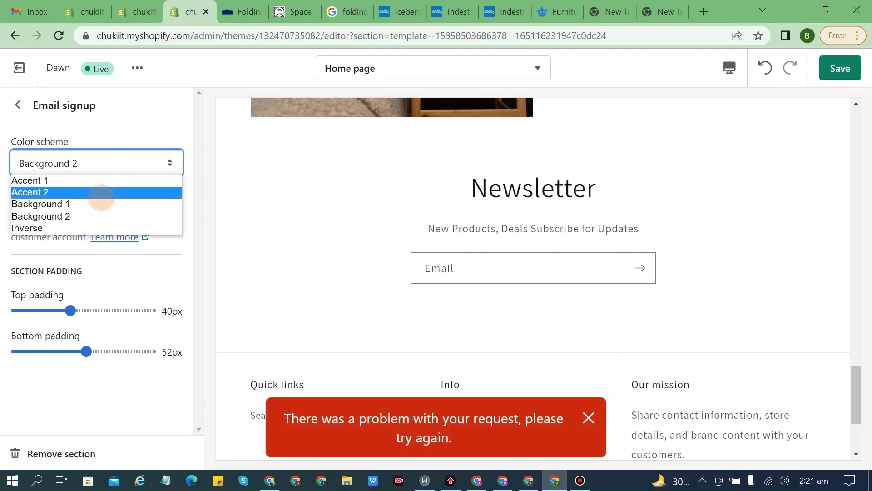
left_click(98, 191)
left_click(107, 163)
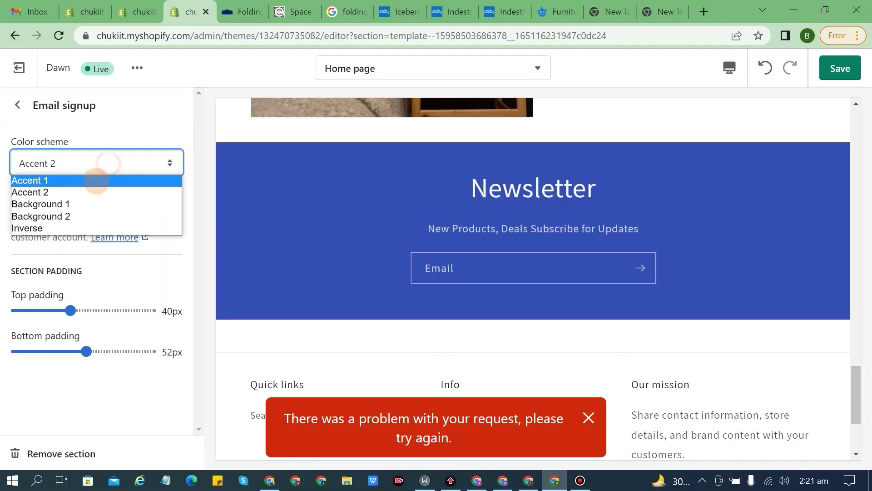
left_click(101, 178)
Step: Return the Email signup section's color scheme to Background 2 and save the theme changes
left_click(107, 159)
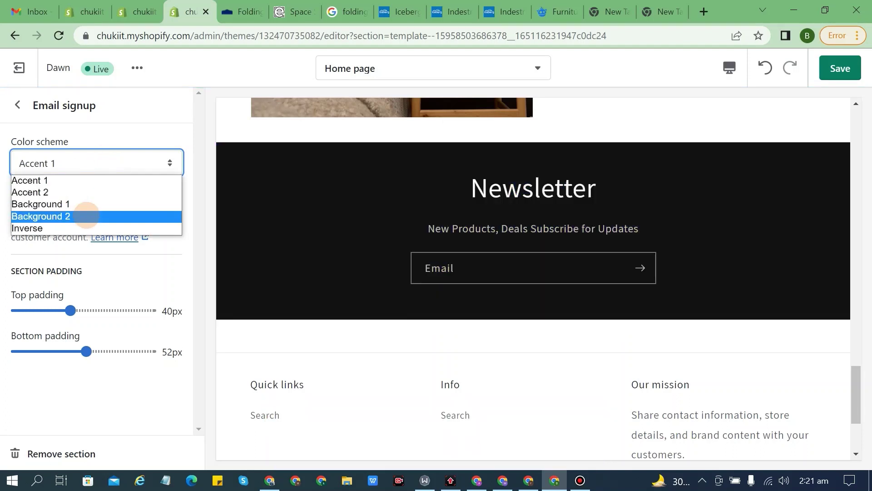
left_click(86, 214)
scroll(467, 259, "up", 2)
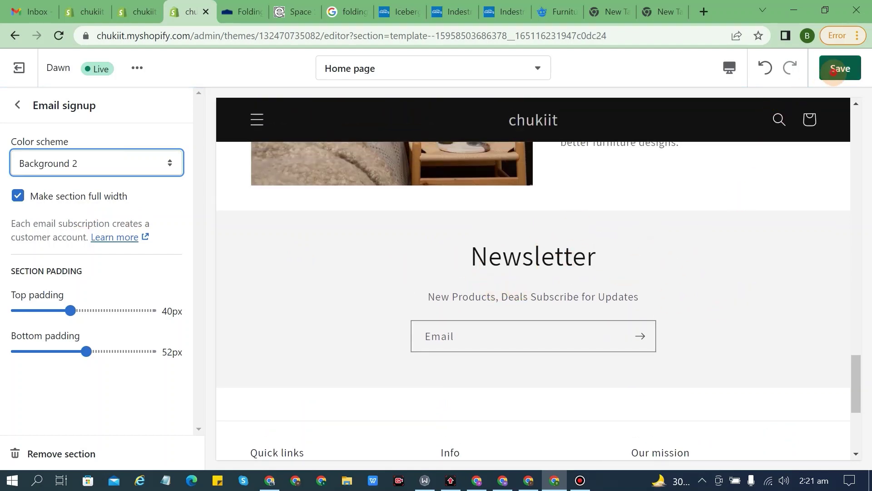
left_click(834, 72)
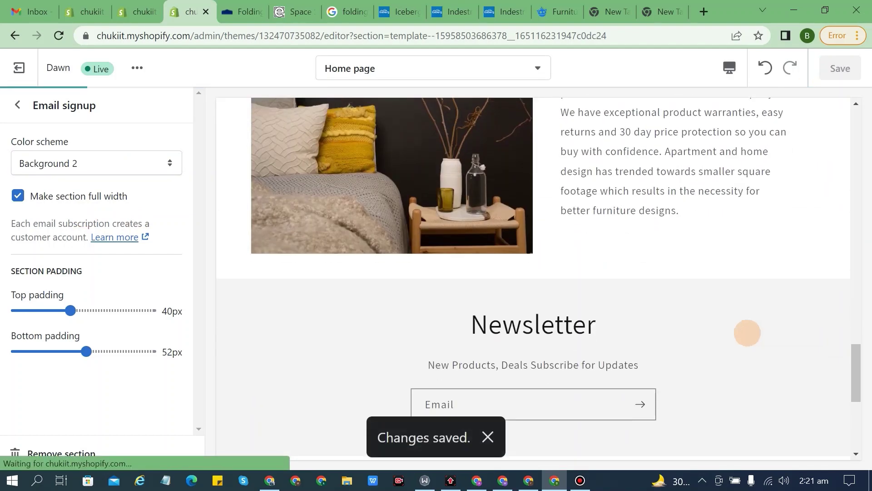
Step: Check the newsletter and Image with text sections in the preview and switch the preview to Fullscreen
scroll(728, 311, "down", 5)
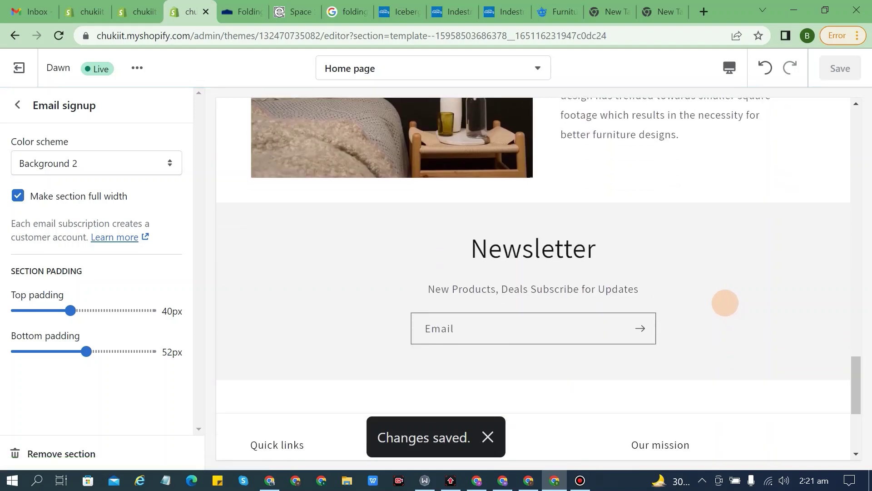
scroll(666, 338, "up", 10)
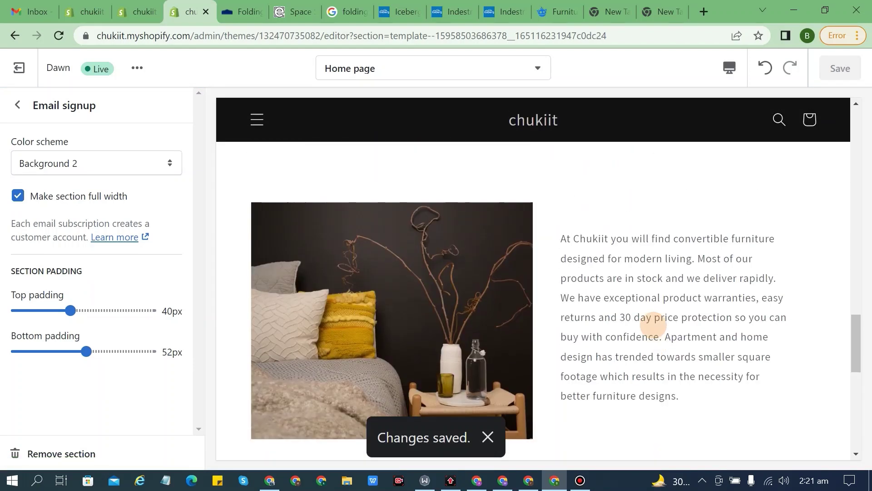
left_click(728, 69)
left_click(749, 159)
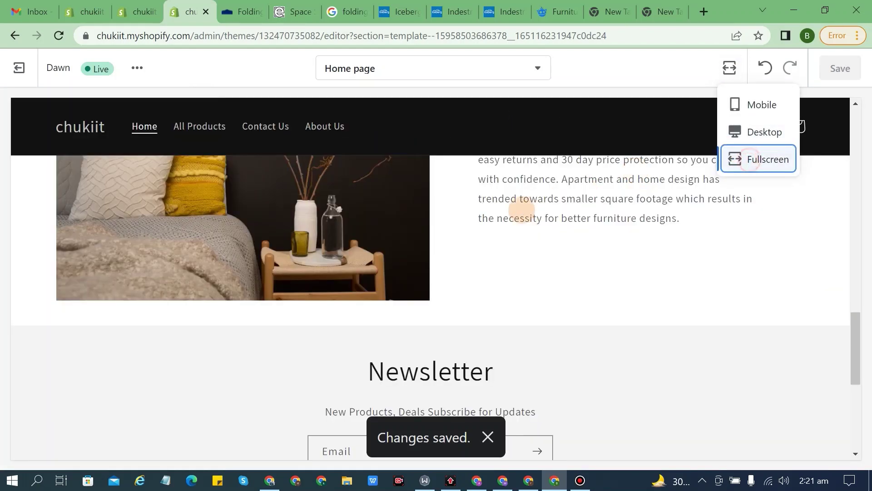
Step: Review the fullscreen home page from the banner through "About Chukiit", the featured products and the newsletter to the footer, ending at the banner
scroll(571, 269, "up", 8)
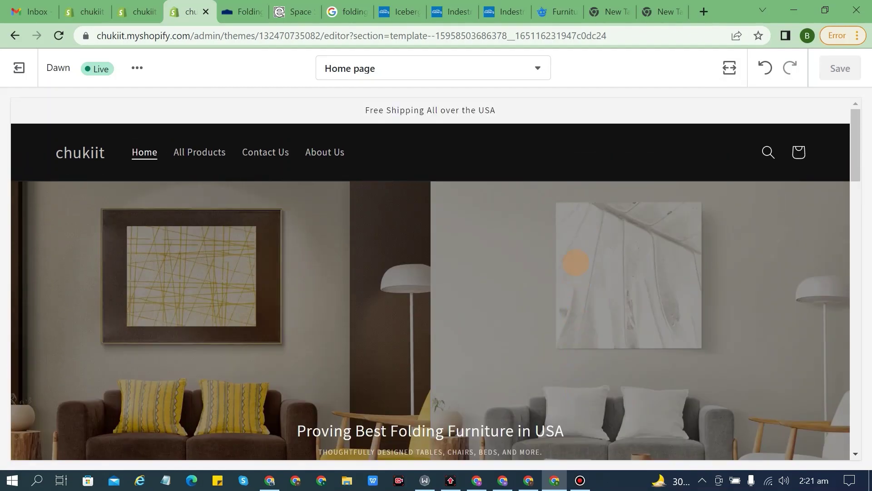
scroll(575, 263, "down", 8)
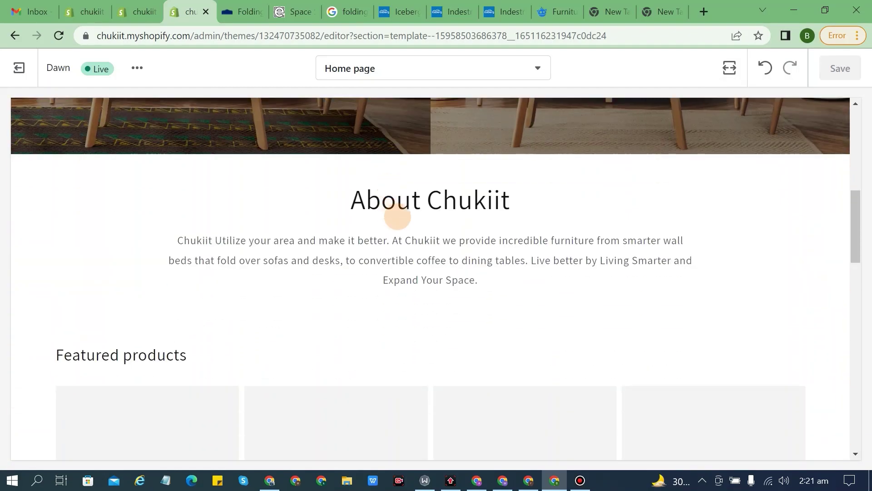
scroll(410, 217, "up", 8)
scroll(380, 220, "down", 7)
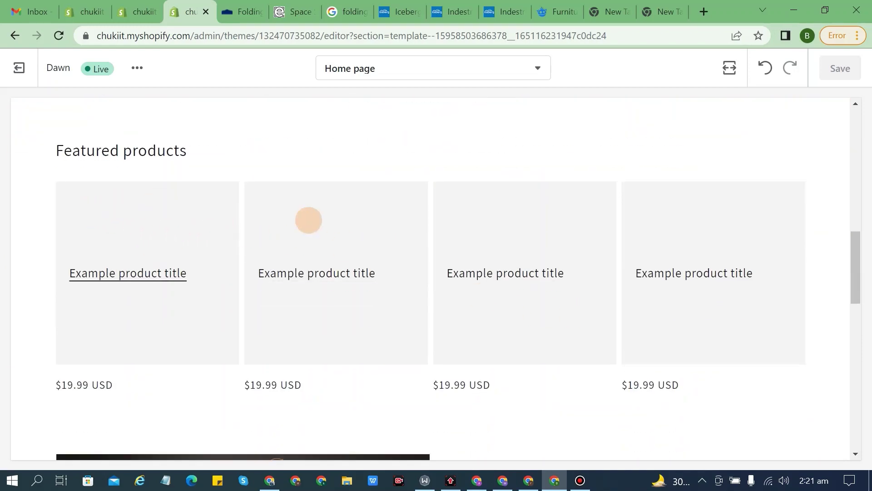
scroll(534, 287, "down", 6)
scroll(455, 206, "down", 10)
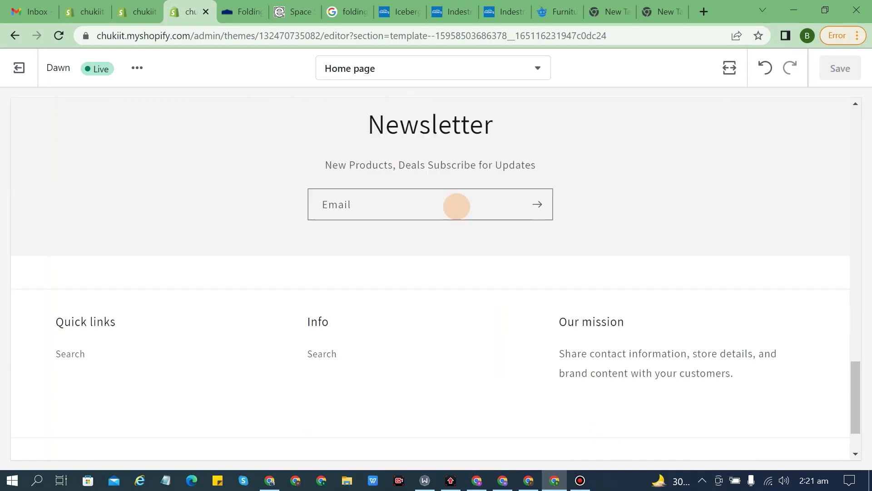
scroll(540, 242, "up", 7)
scroll(413, 273, "down", 7)
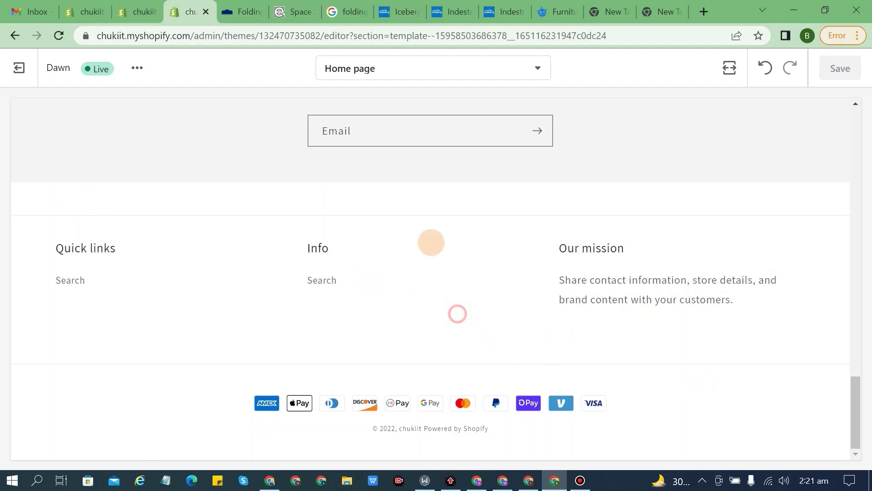
scroll(492, 274, "up", 10)
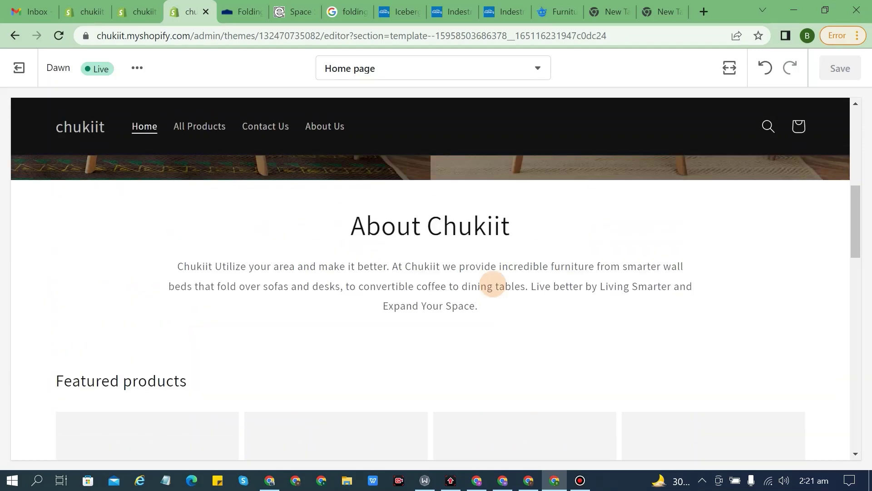
scroll(492, 285, "up", 5)
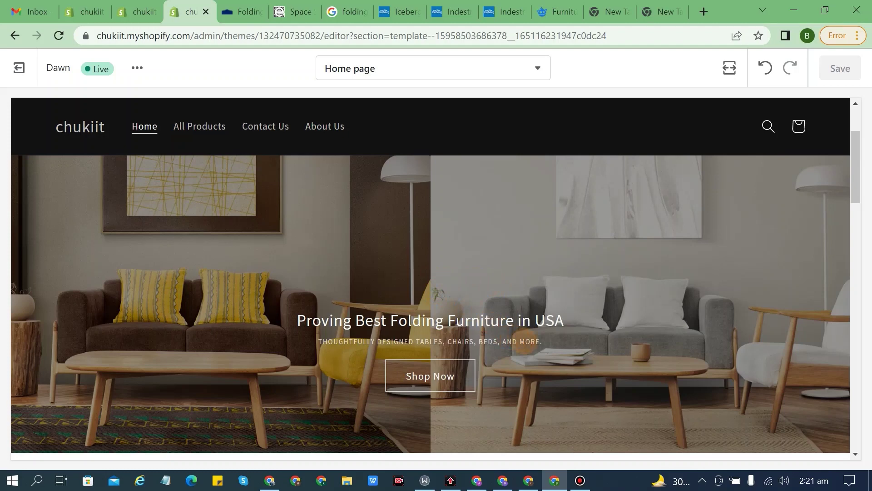
scroll(525, 341, "up", 3)
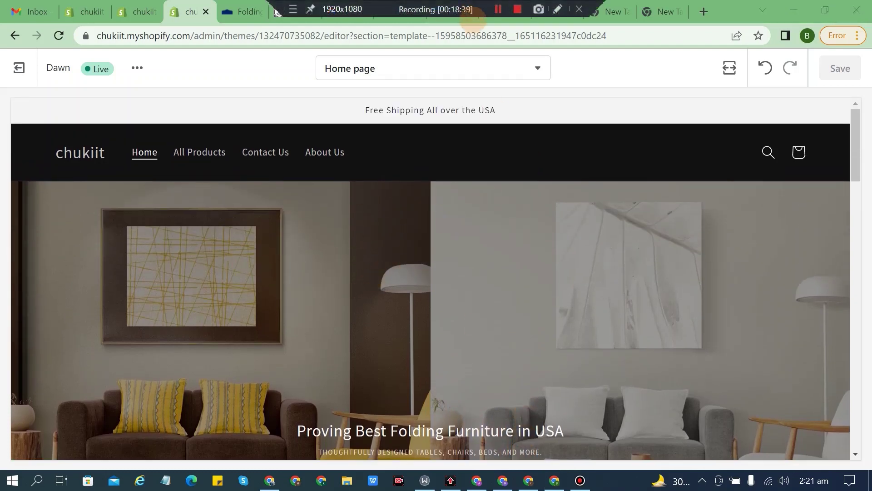
mouse_move(495, 7)
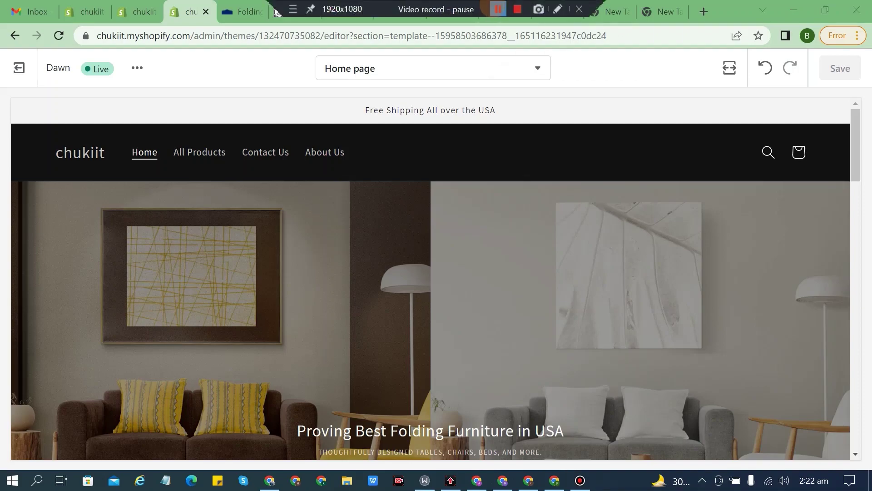